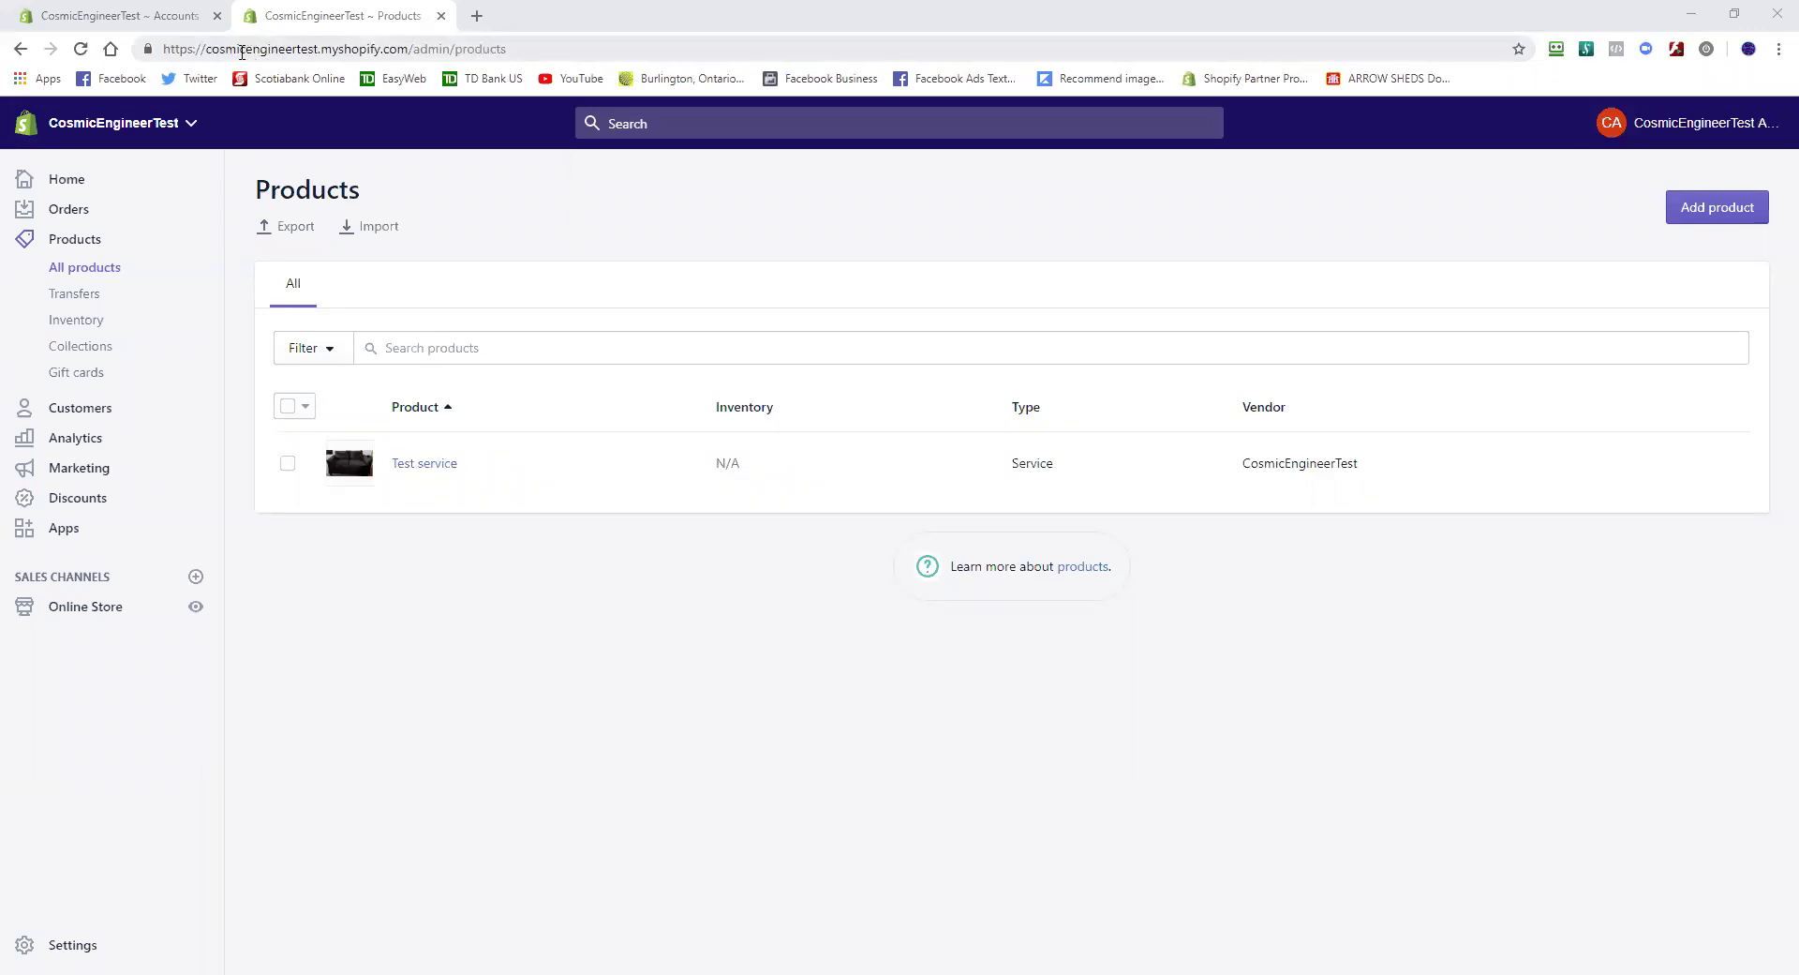
pyautogui.moveTo(207, 53); pyautogui.dragTo(319, 53)
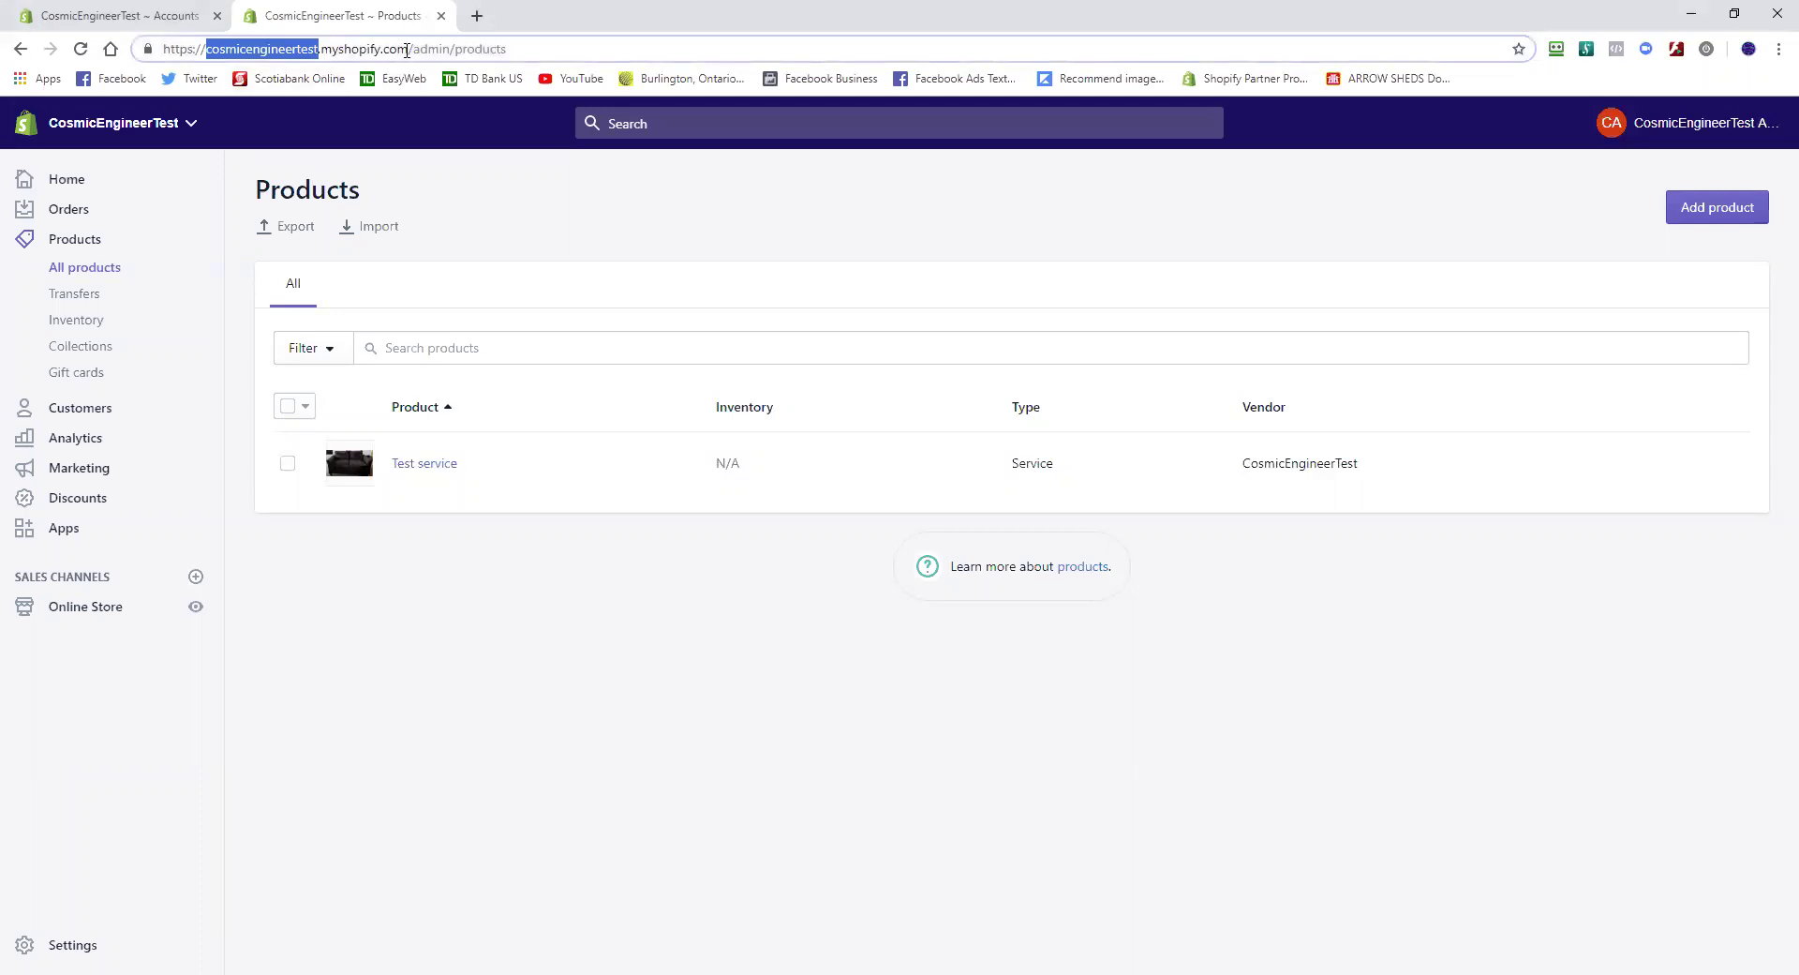
pyautogui.click(450, 45)
pyautogui.moveTo(450, 45); pyautogui.dragTo(160, 48)
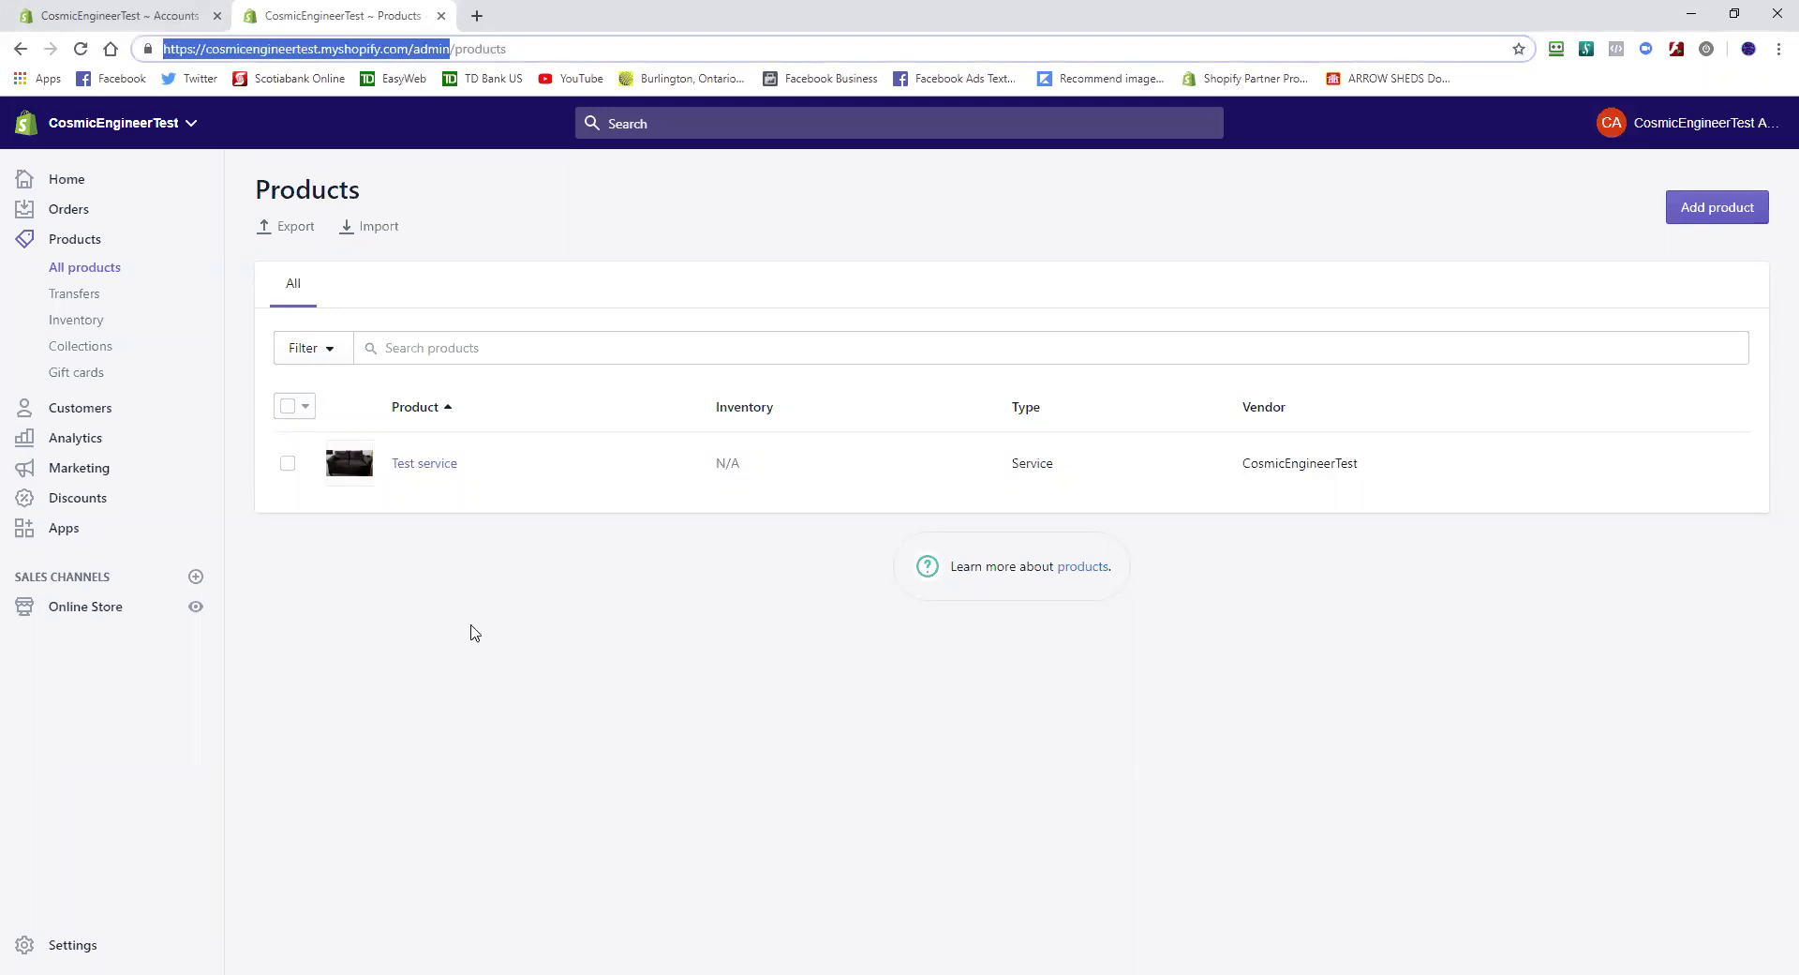
pyautogui.click(562, 707)
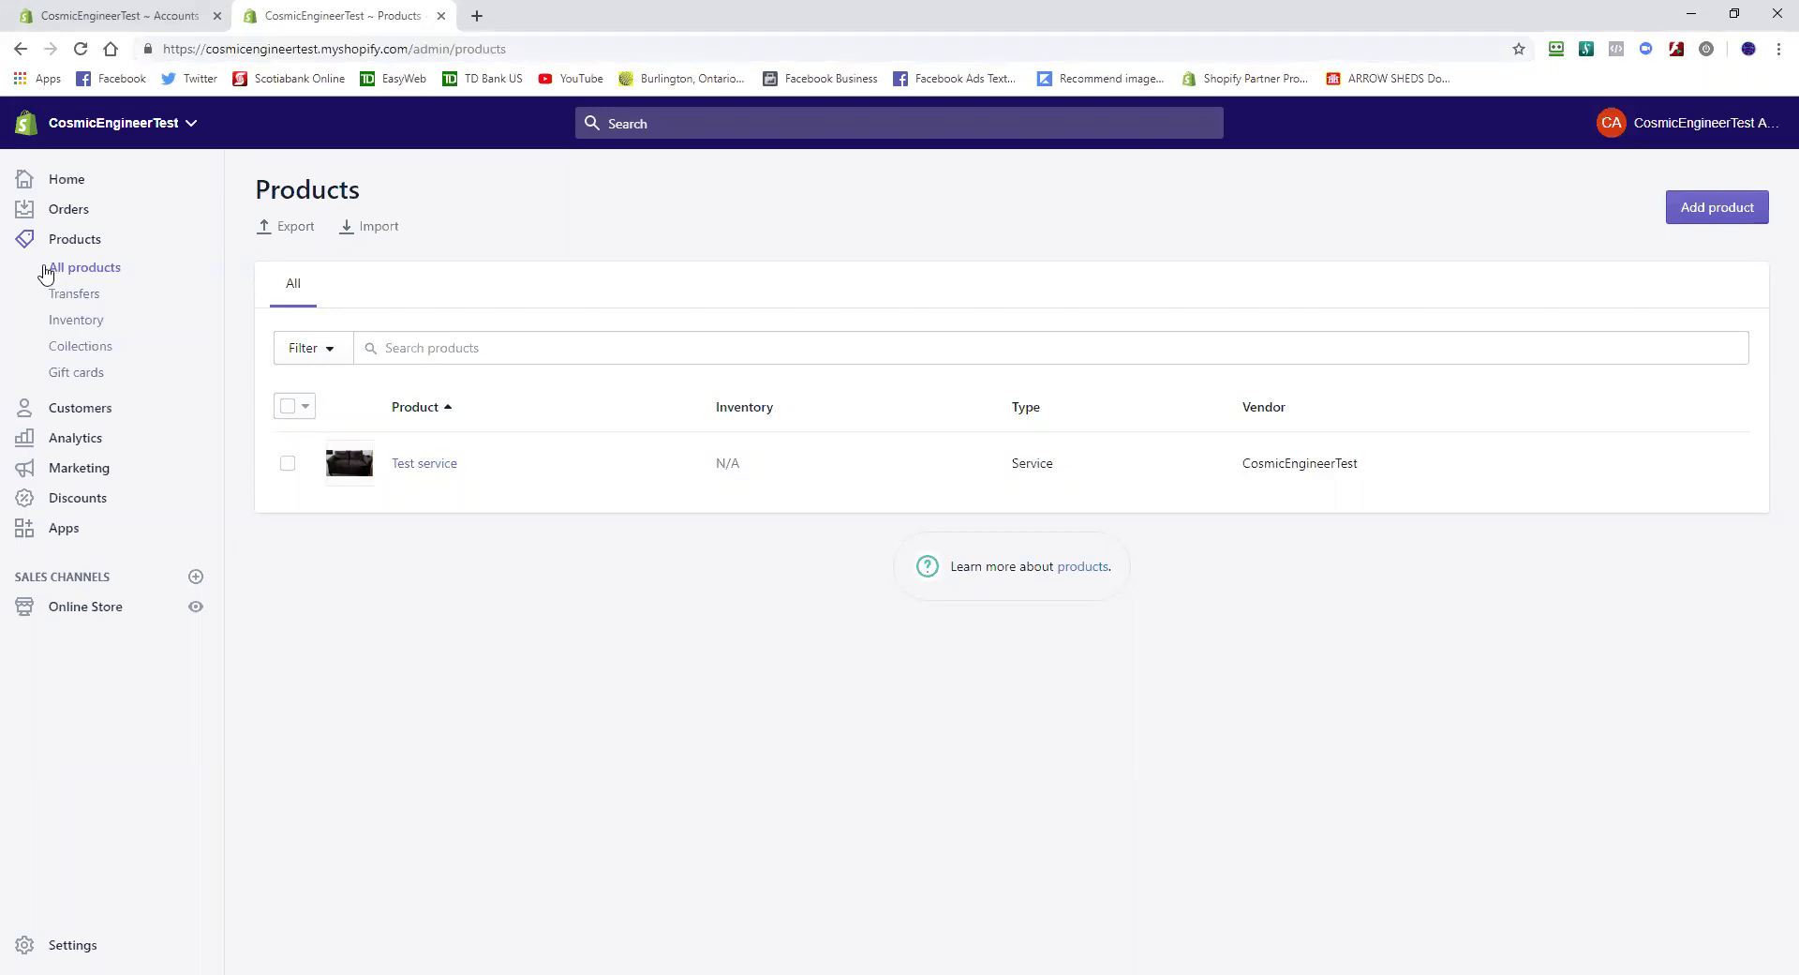
# Start a new product from the store's product list and title it "Physical Product"
pyautogui.click(108, 183)
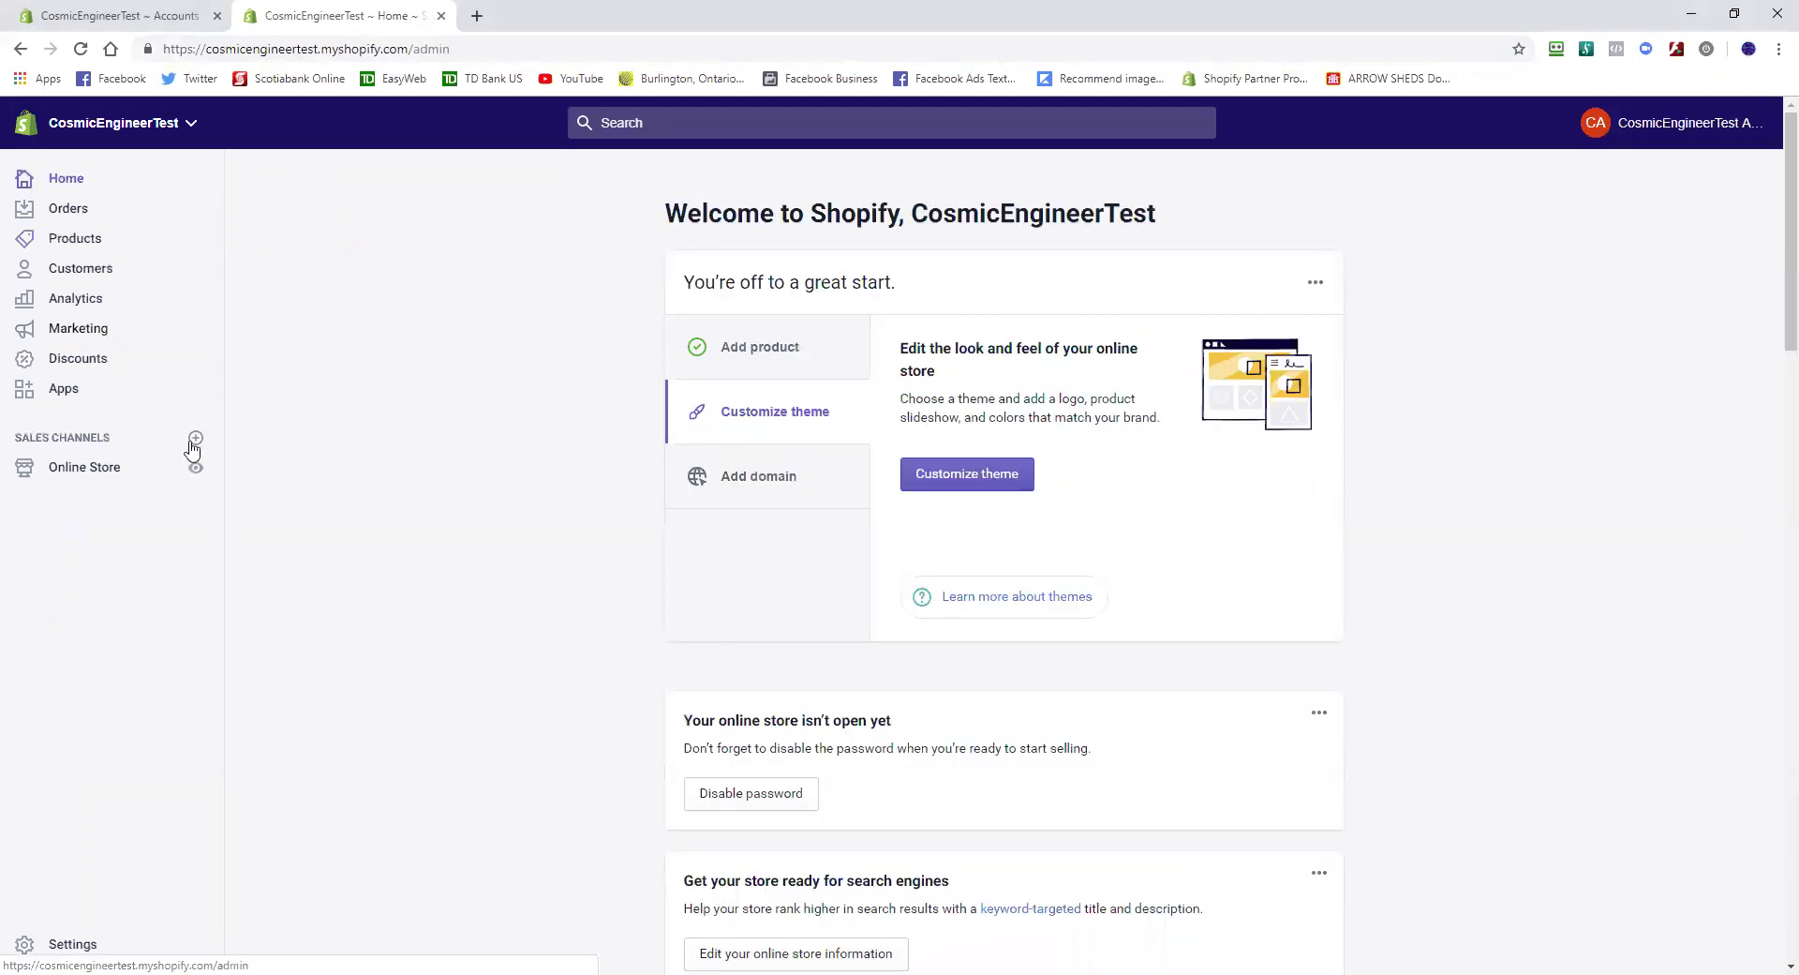
pyautogui.click(62, 240)
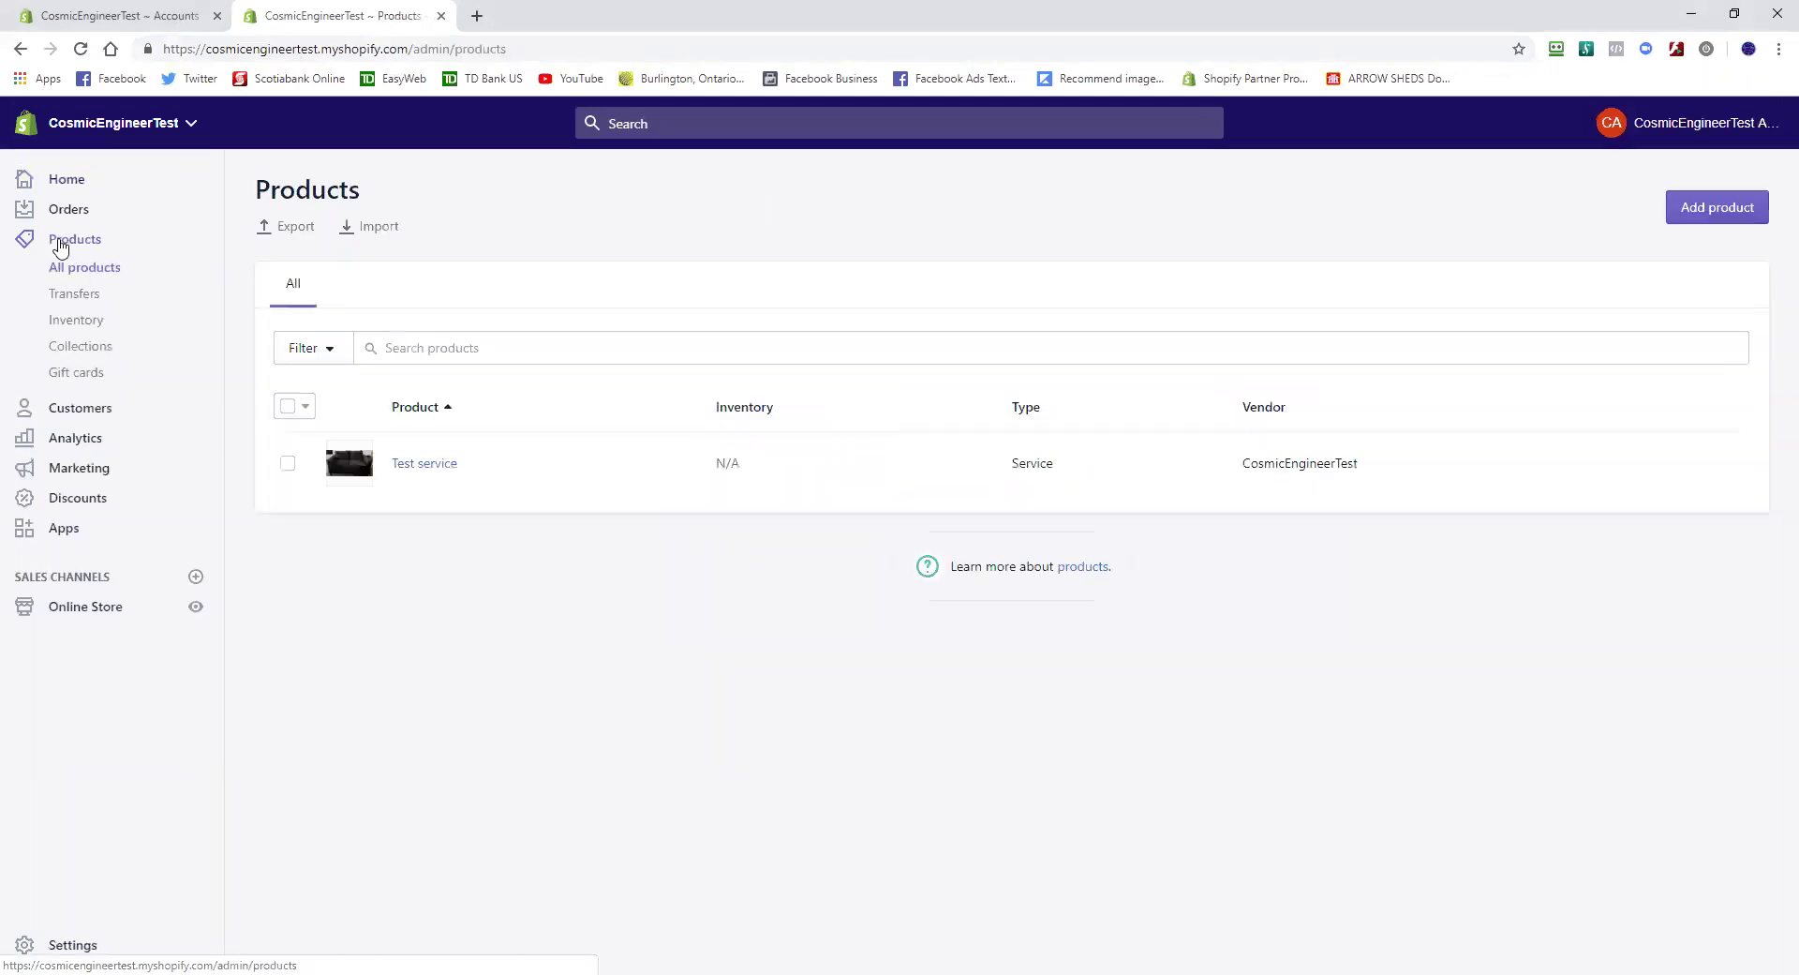
pyautogui.click(1732, 220)
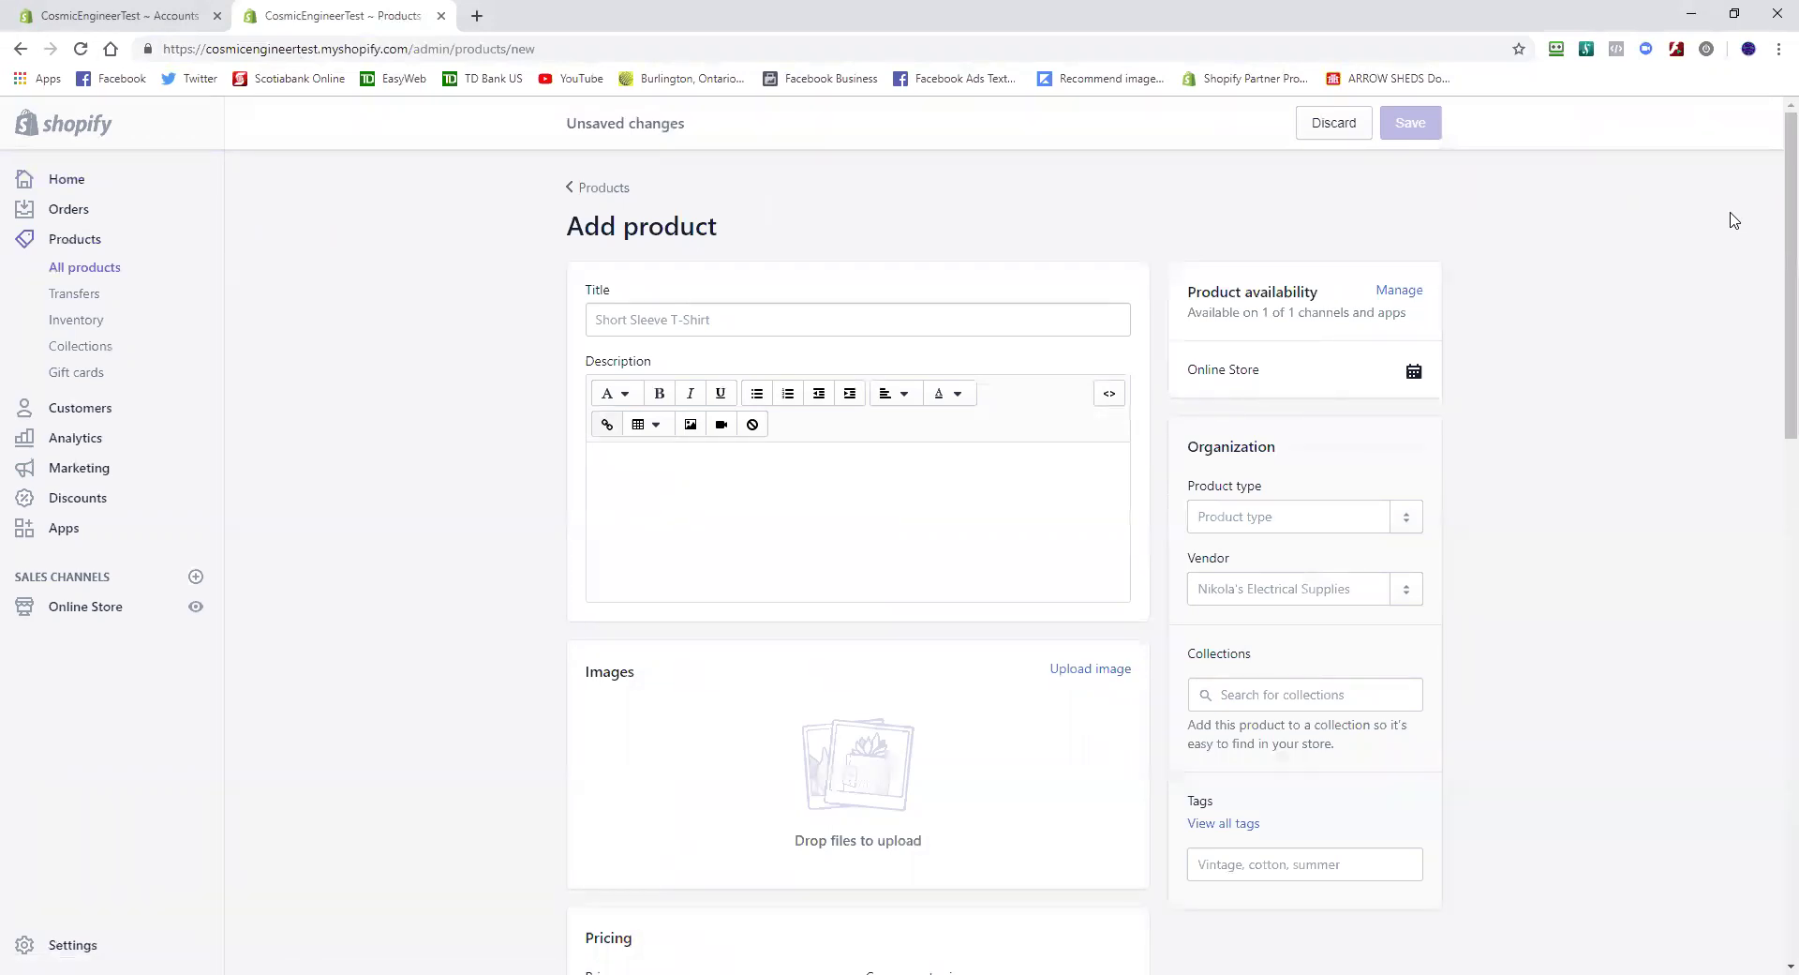
pyautogui.click(767, 321)
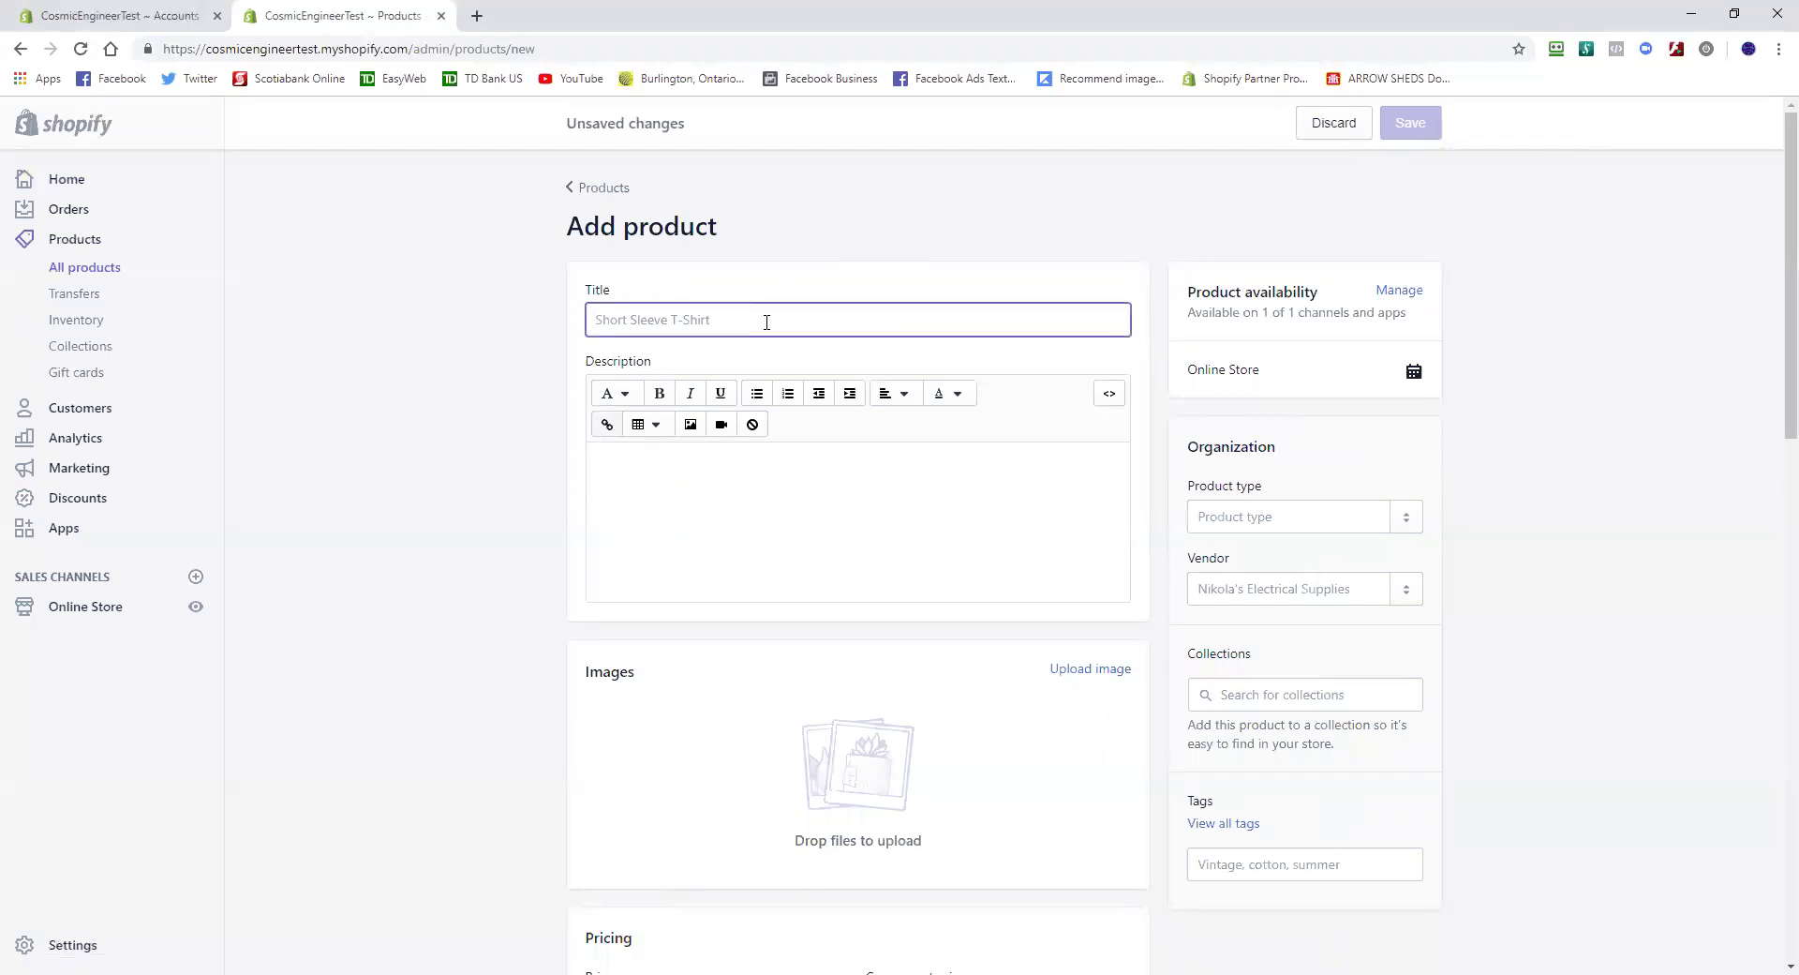
pyautogui.write('Phy')
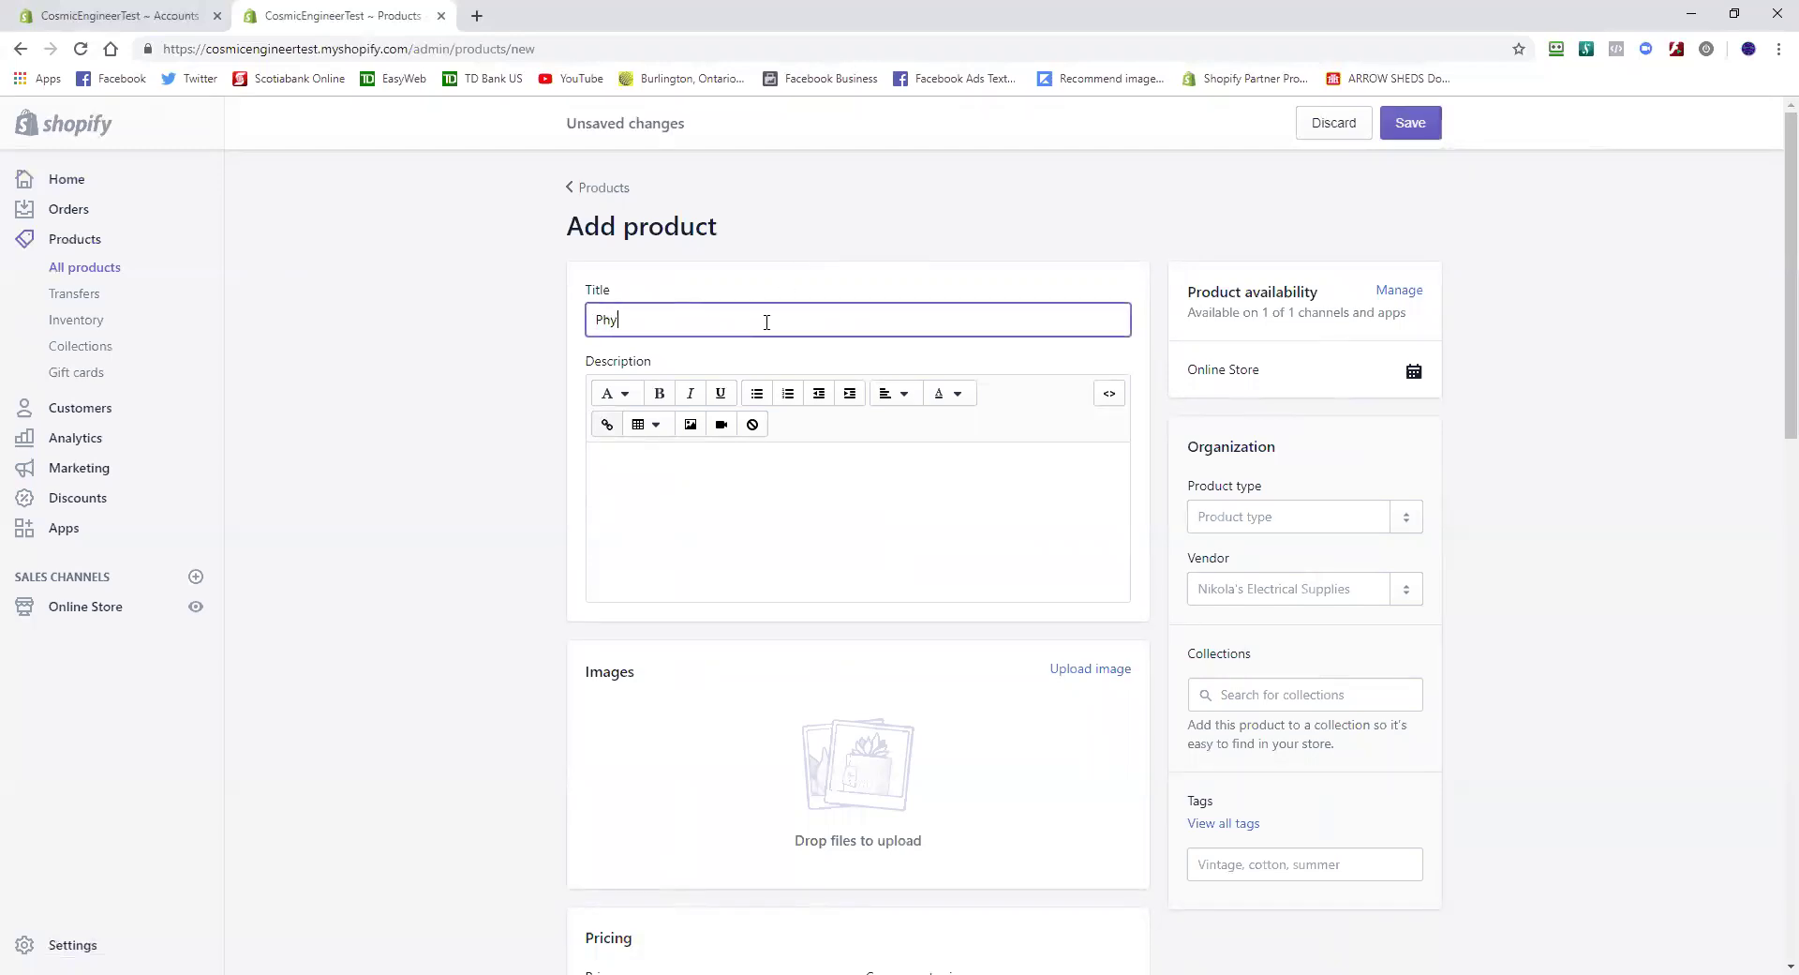
pyautogui.write('sical Product')
pyautogui.press('Tab')
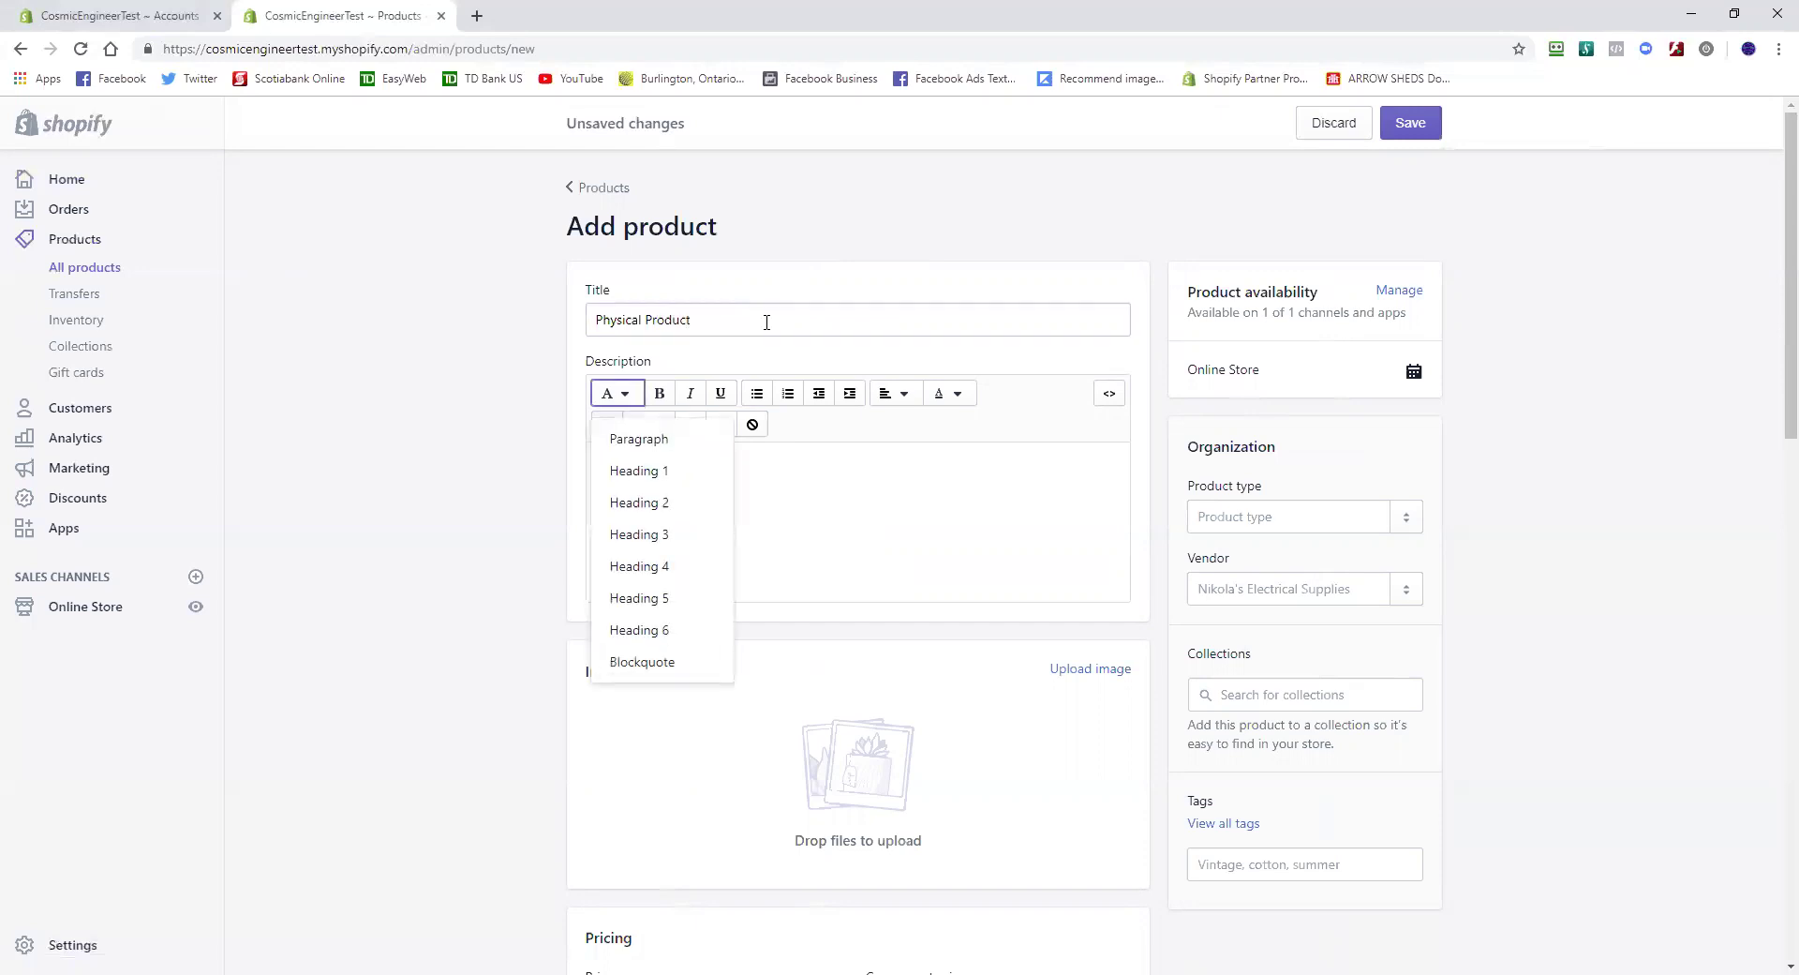
# Write "This is a physical product." as the product description
pyautogui.click(947, 478)
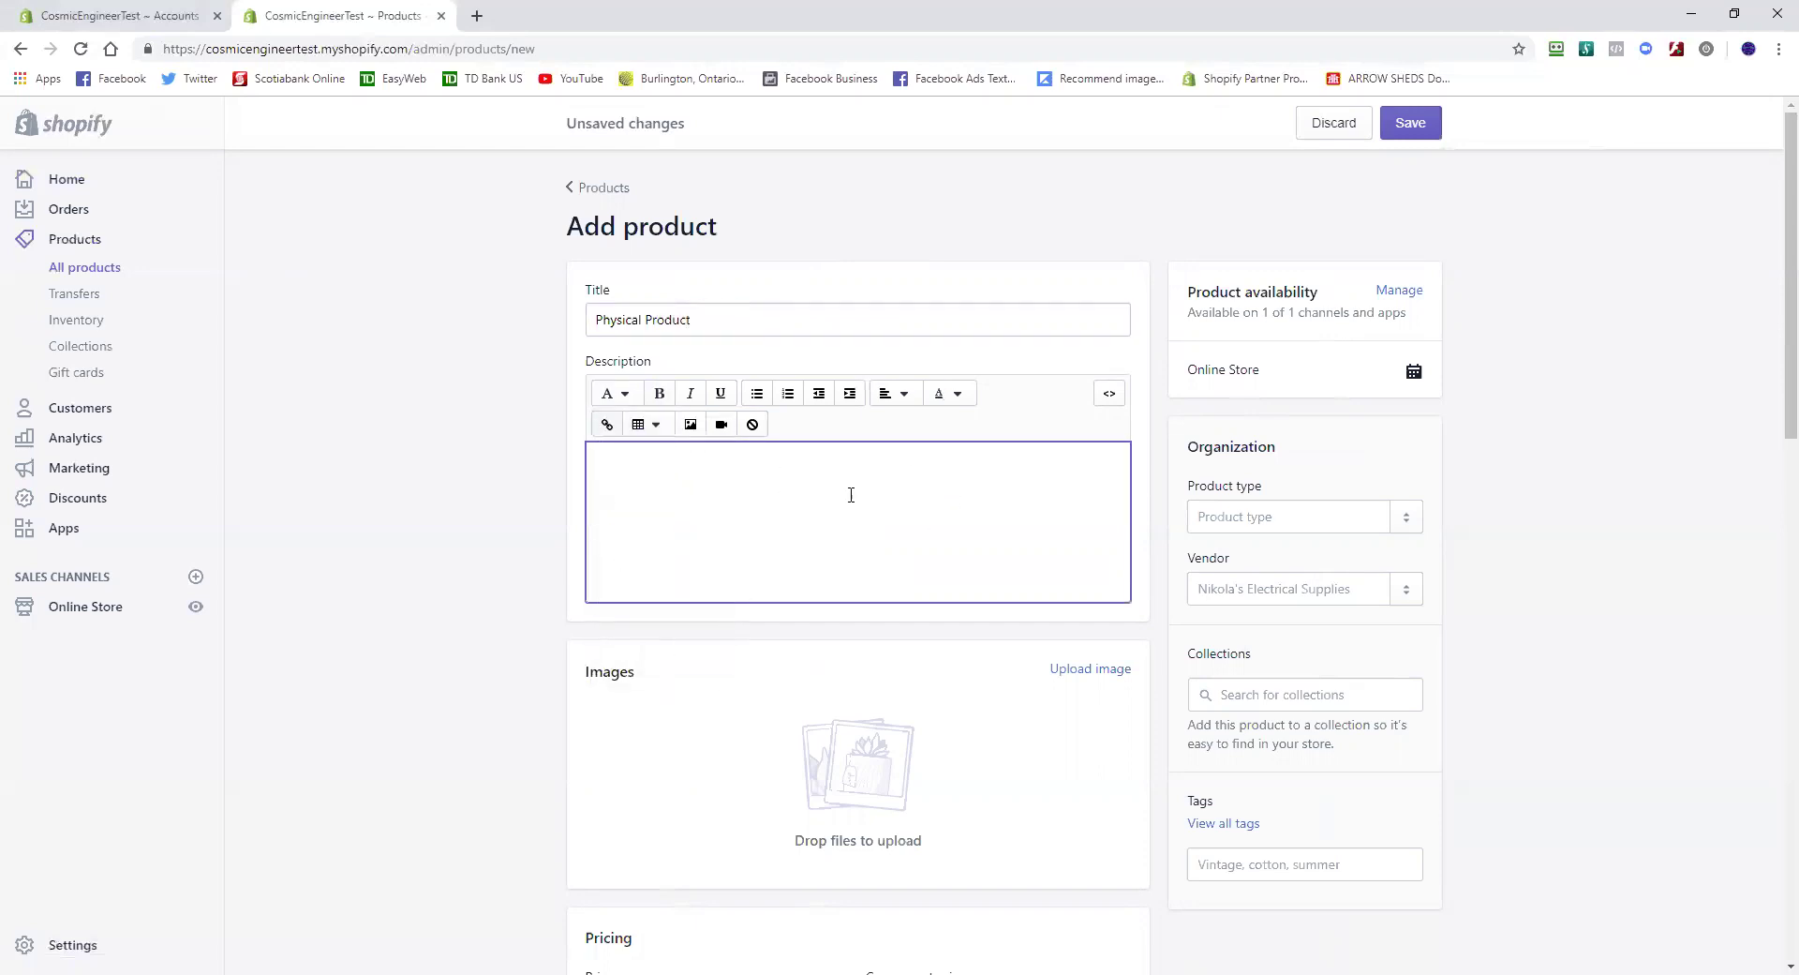
pyautogui.write('This is a physical product.')
pyautogui.tripleClick(609, 463)
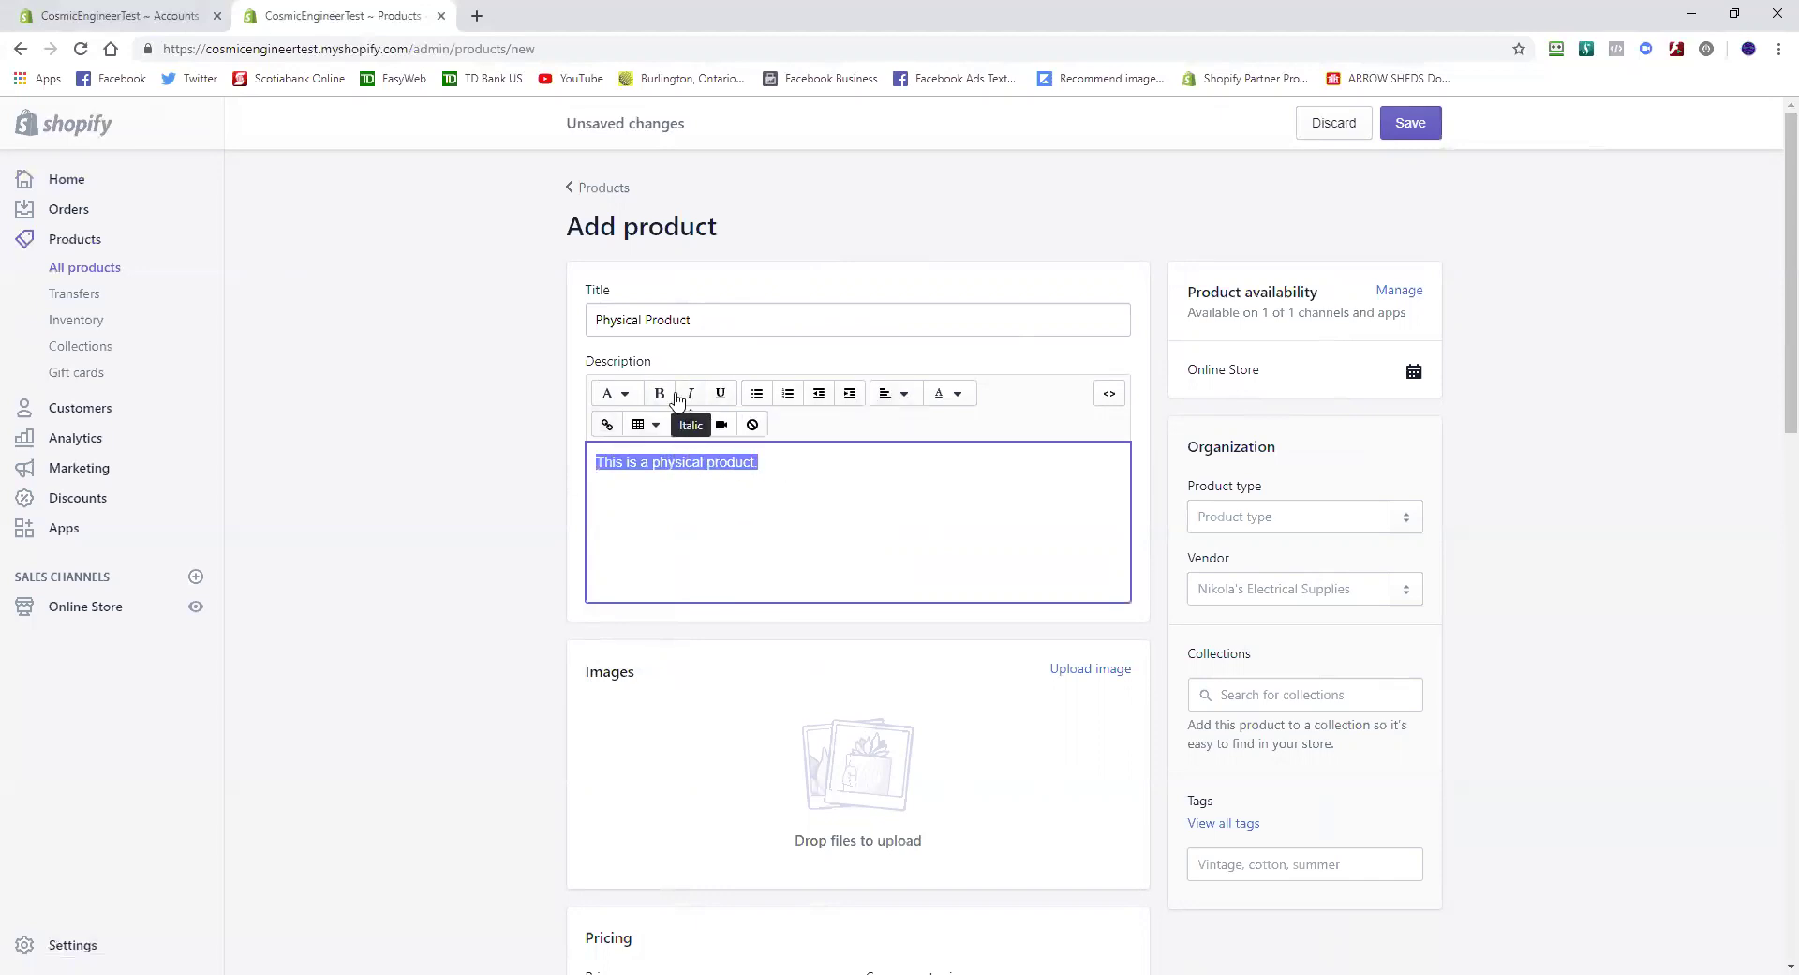
pyautogui.click(783, 466)
# Upload ottoman-bench.jpg from the Downloads folder as the product image
pyautogui.scroll(-2, 1012, 587)
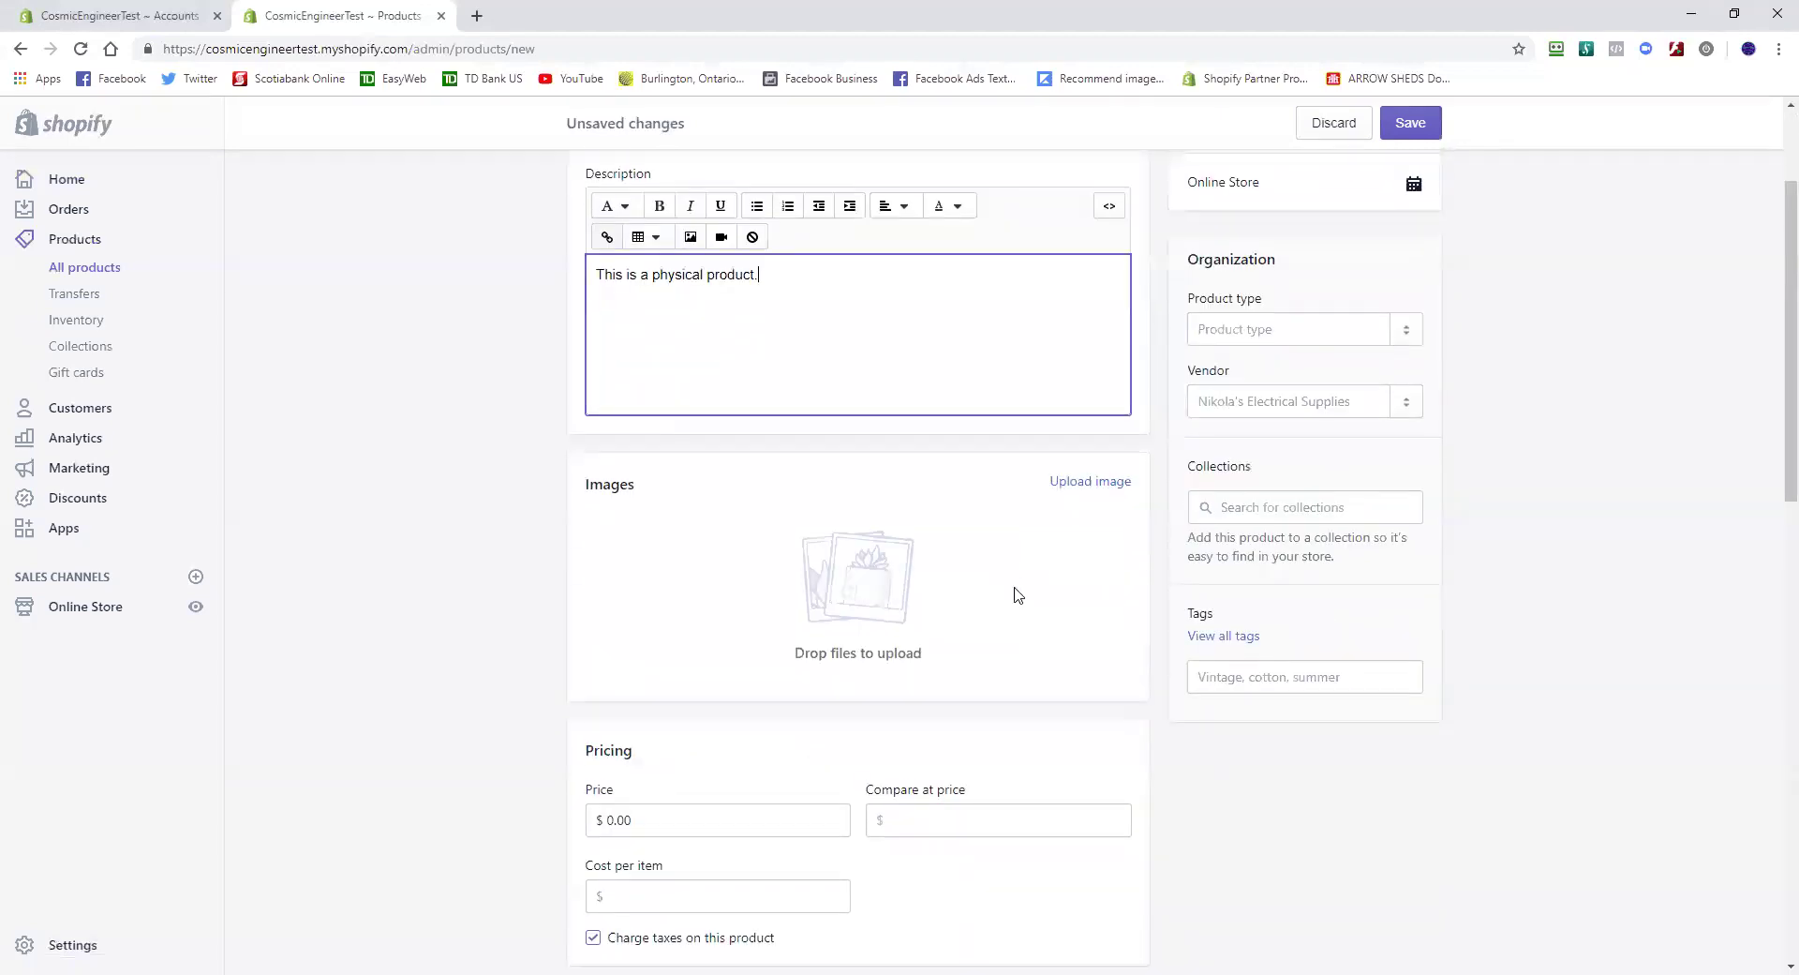
pyautogui.click(1110, 482)
pyautogui.scroll(-2, 581, 413)
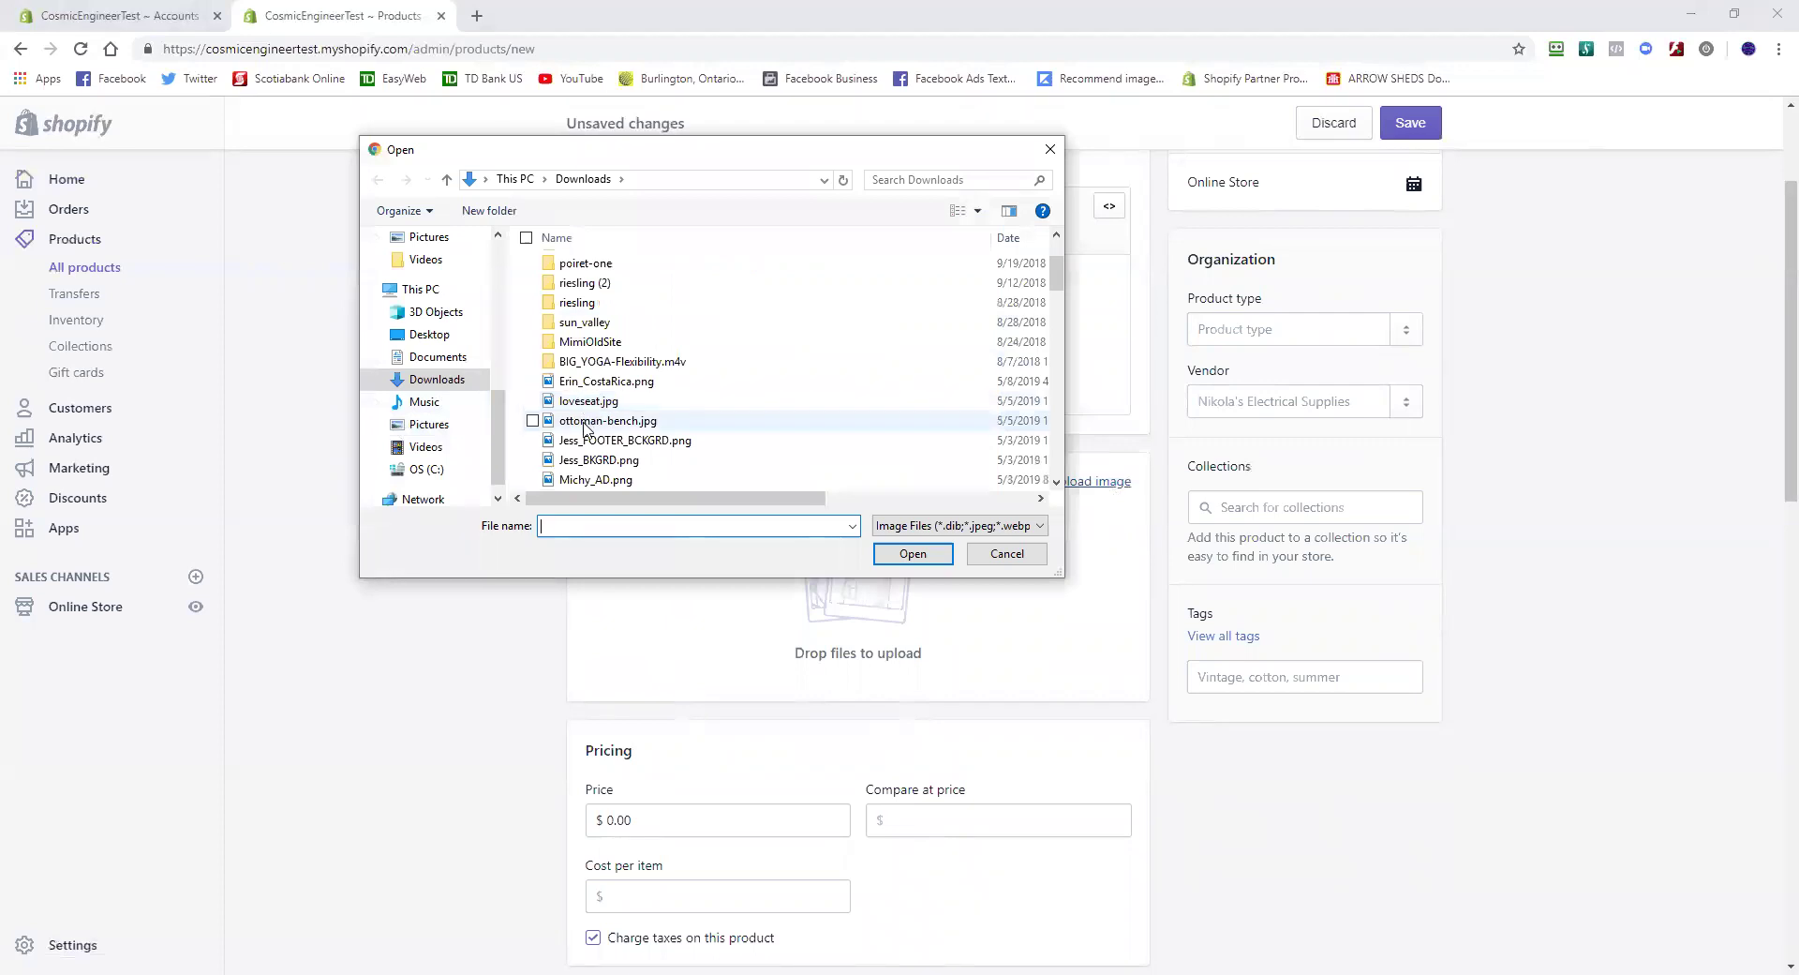
pyautogui.click(585, 421)
pyautogui.click(913, 554)
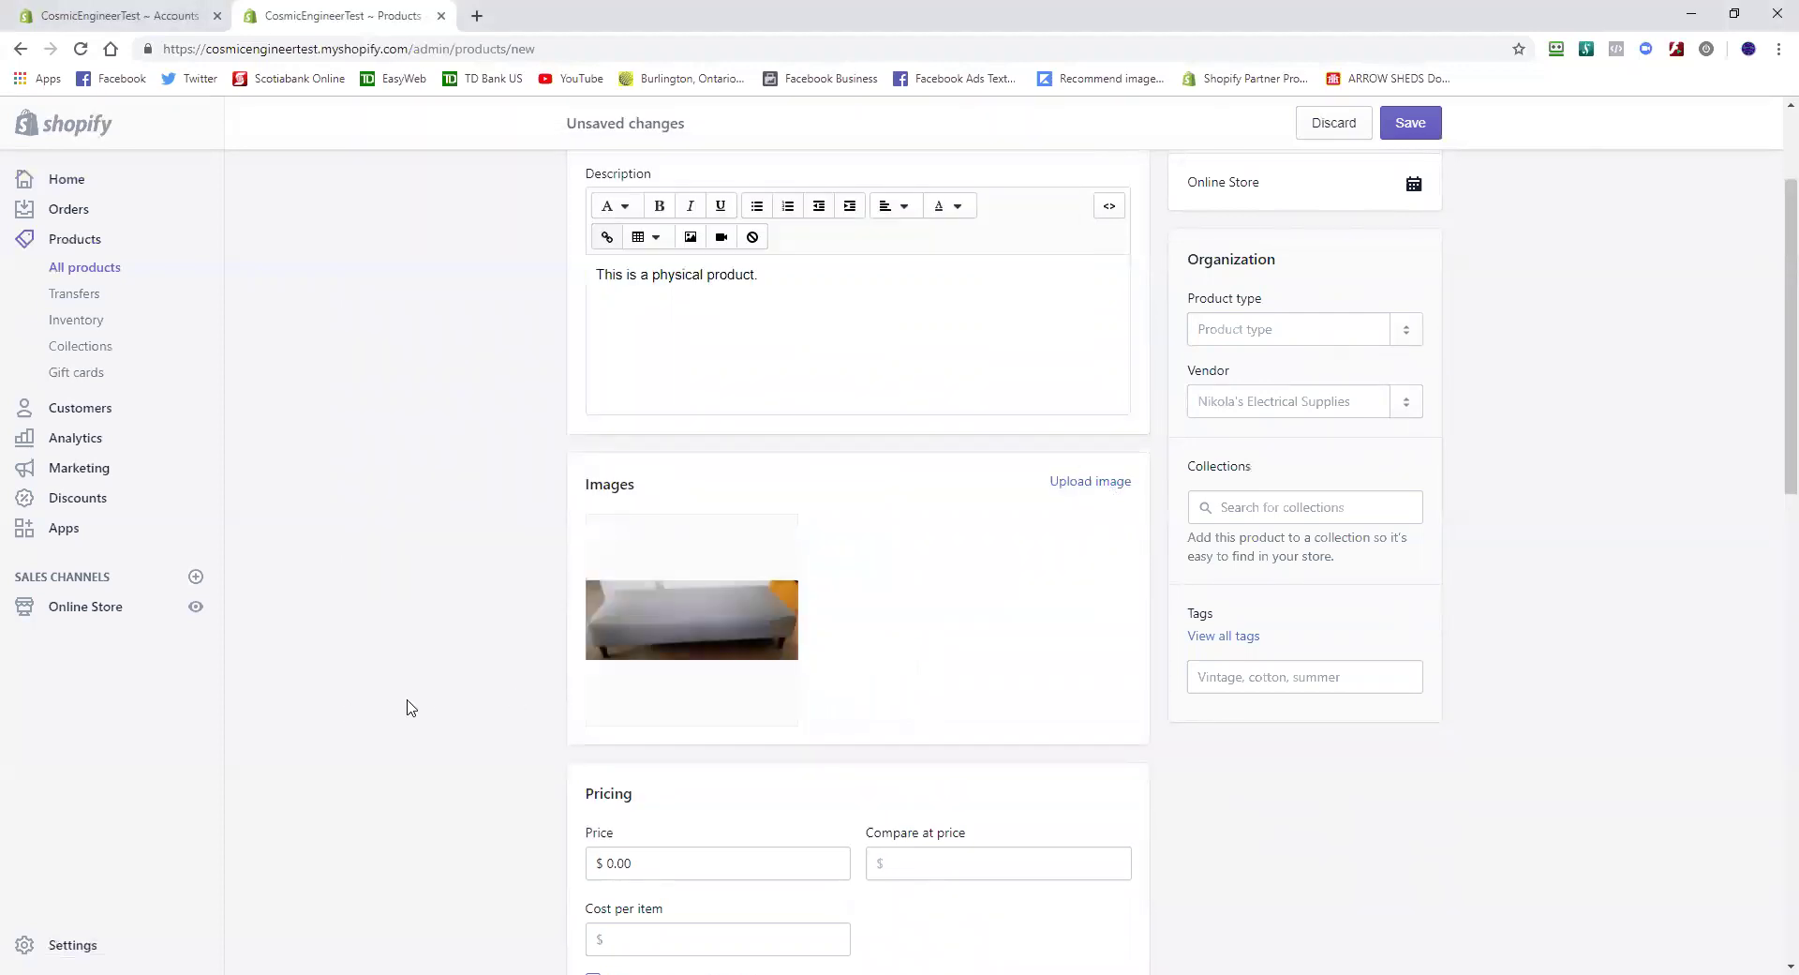
pyautogui.moveTo(776, 635)
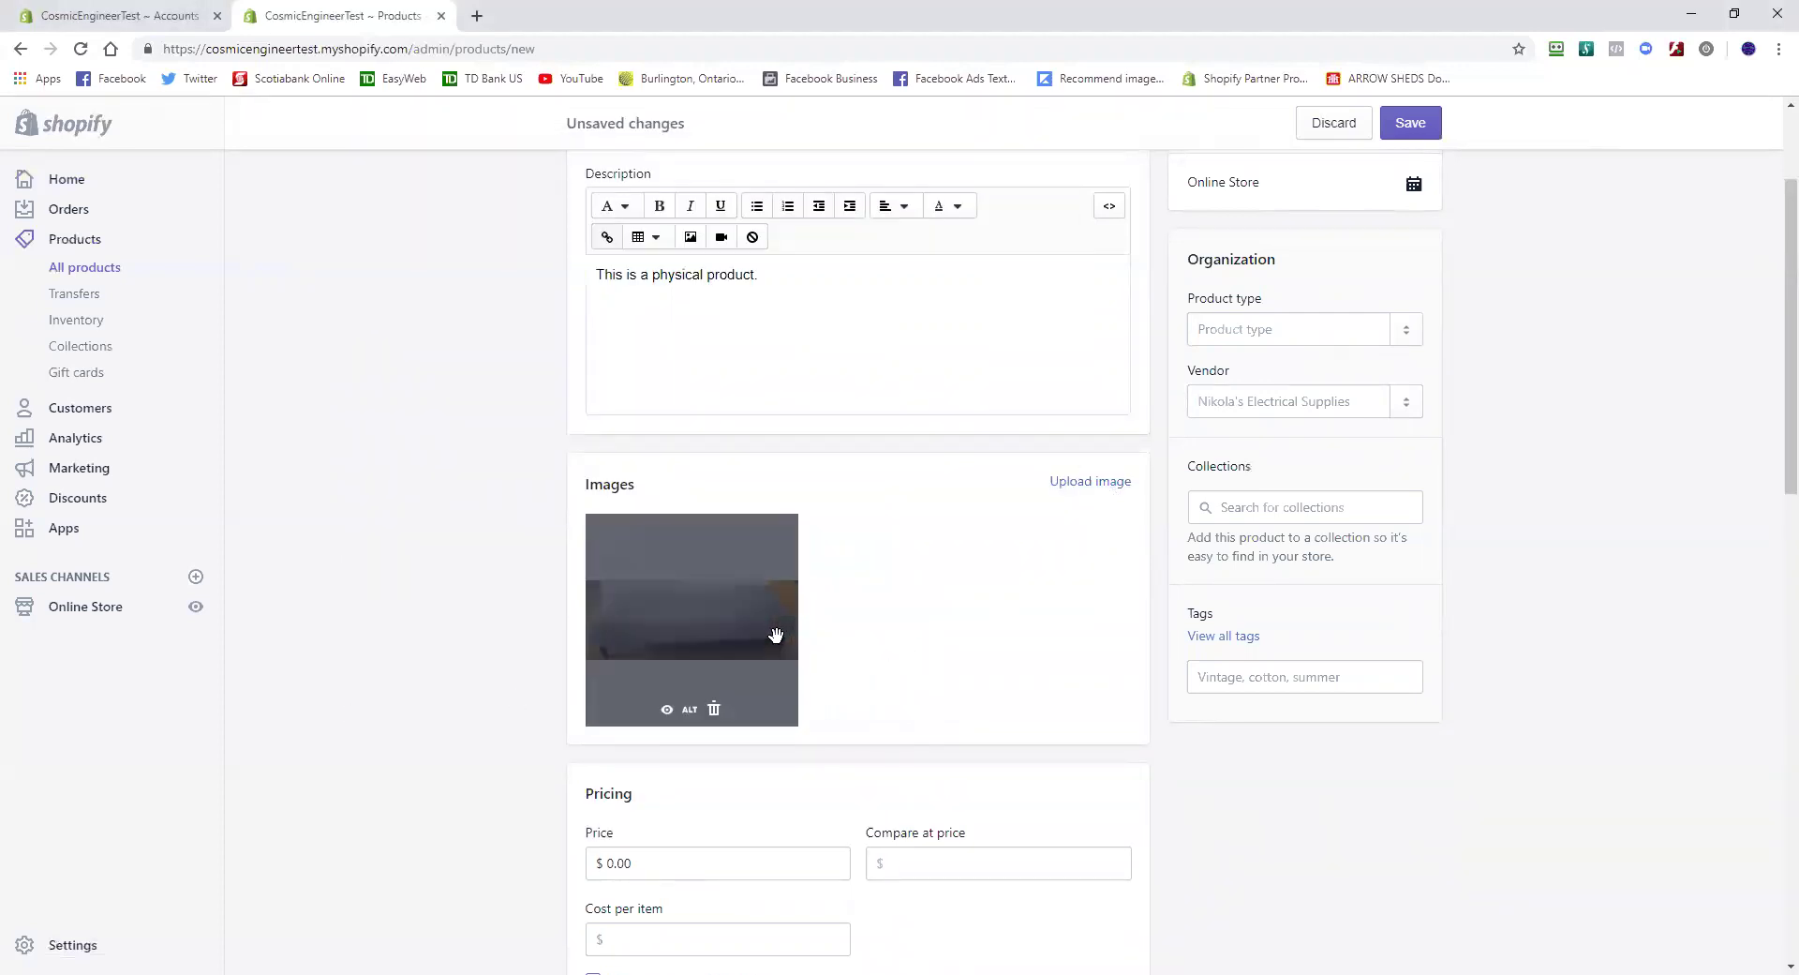
# Add "Physical Product" as a new product type and assign it to the product
pyautogui.scroll(-2, 776, 636)
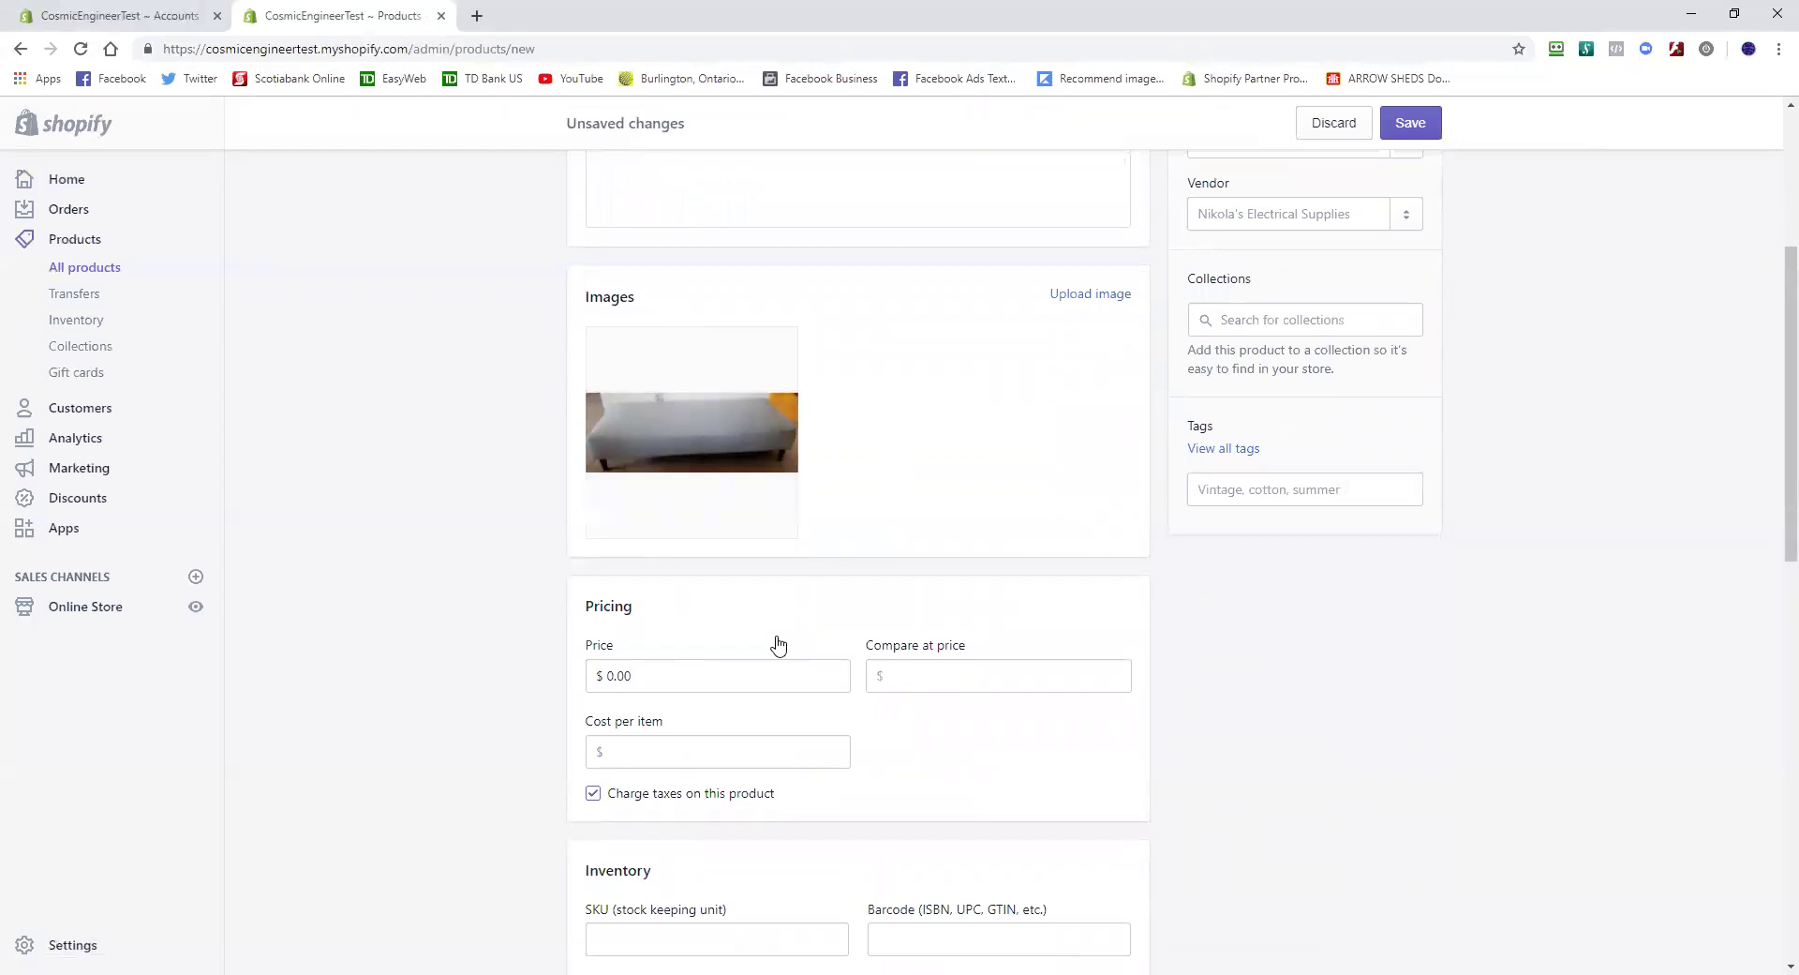
pyautogui.scroll(4, 776, 643)
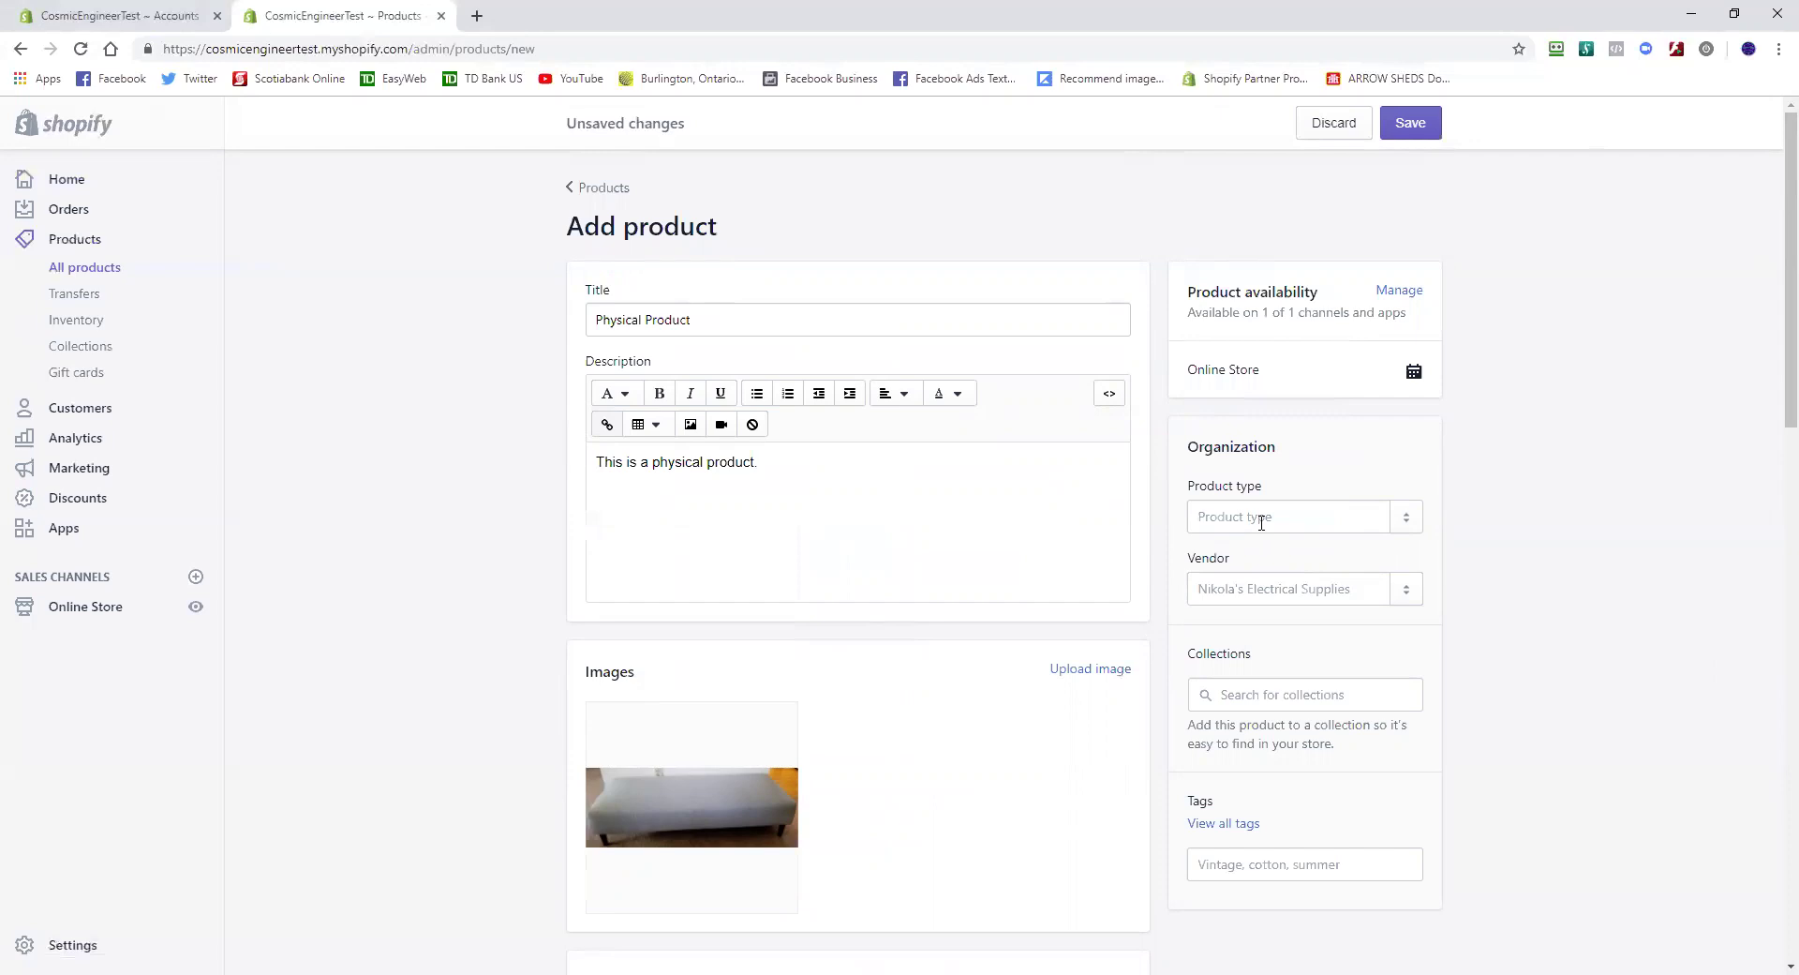
pyautogui.click(1265, 512)
pyautogui.write('P')
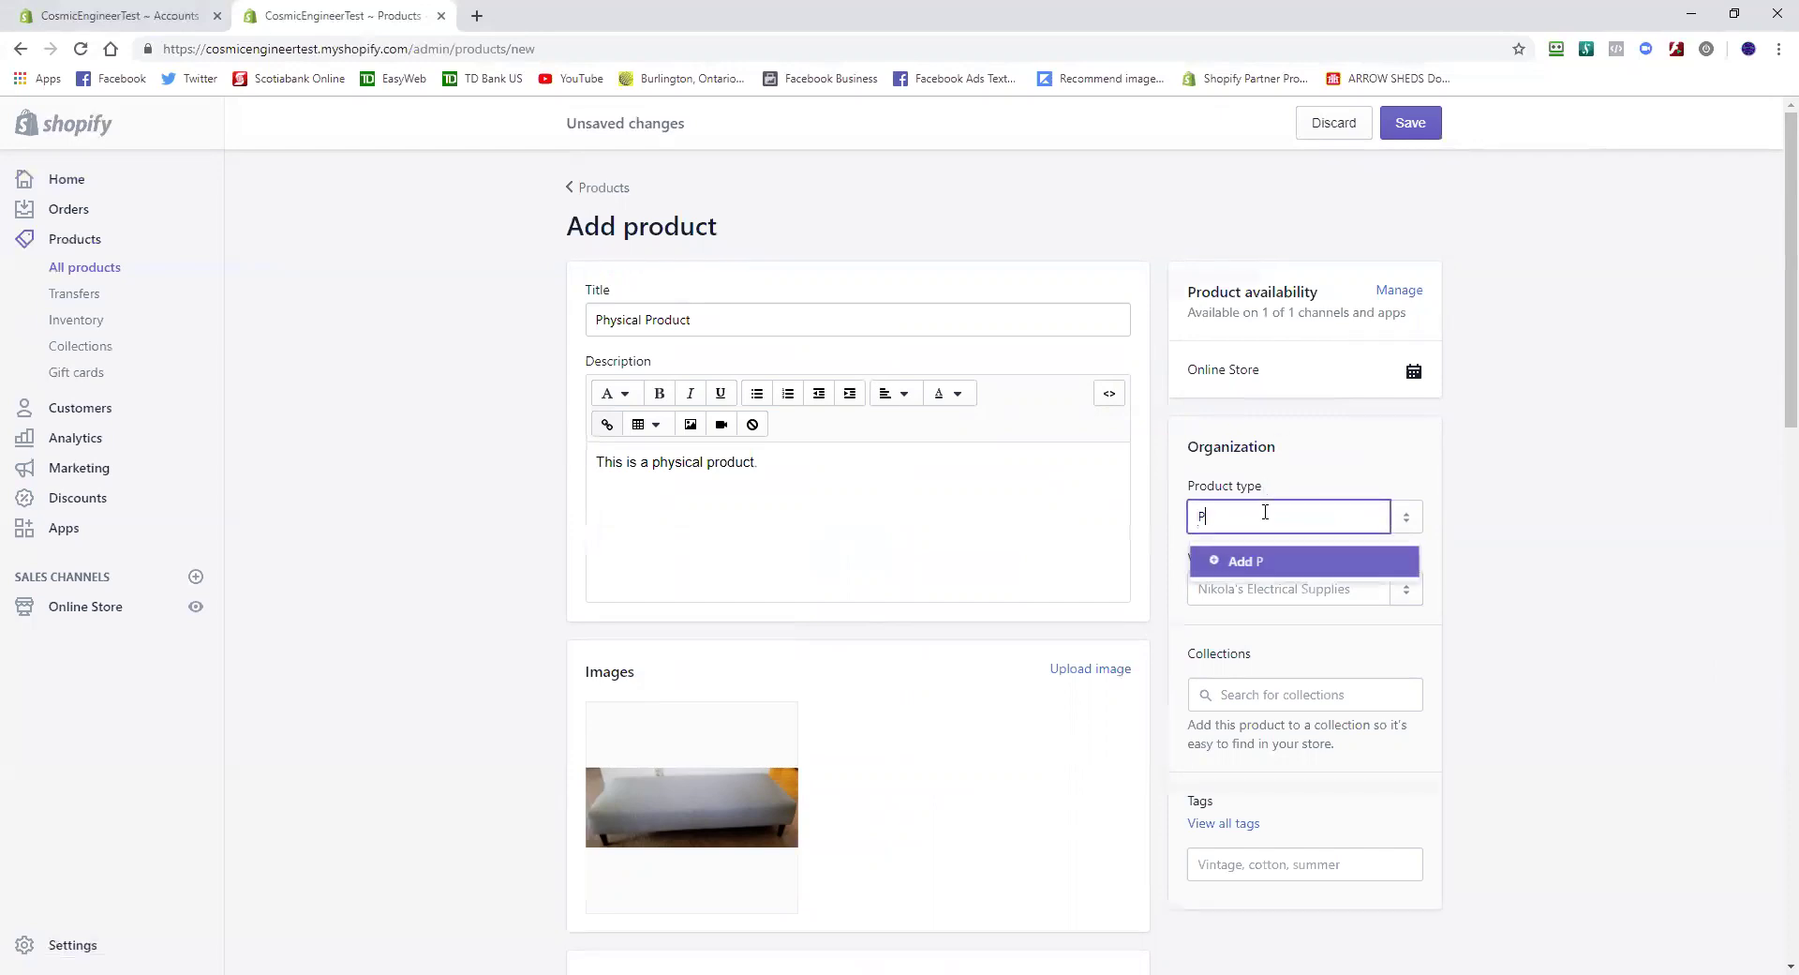
pyautogui.write('hysical ')
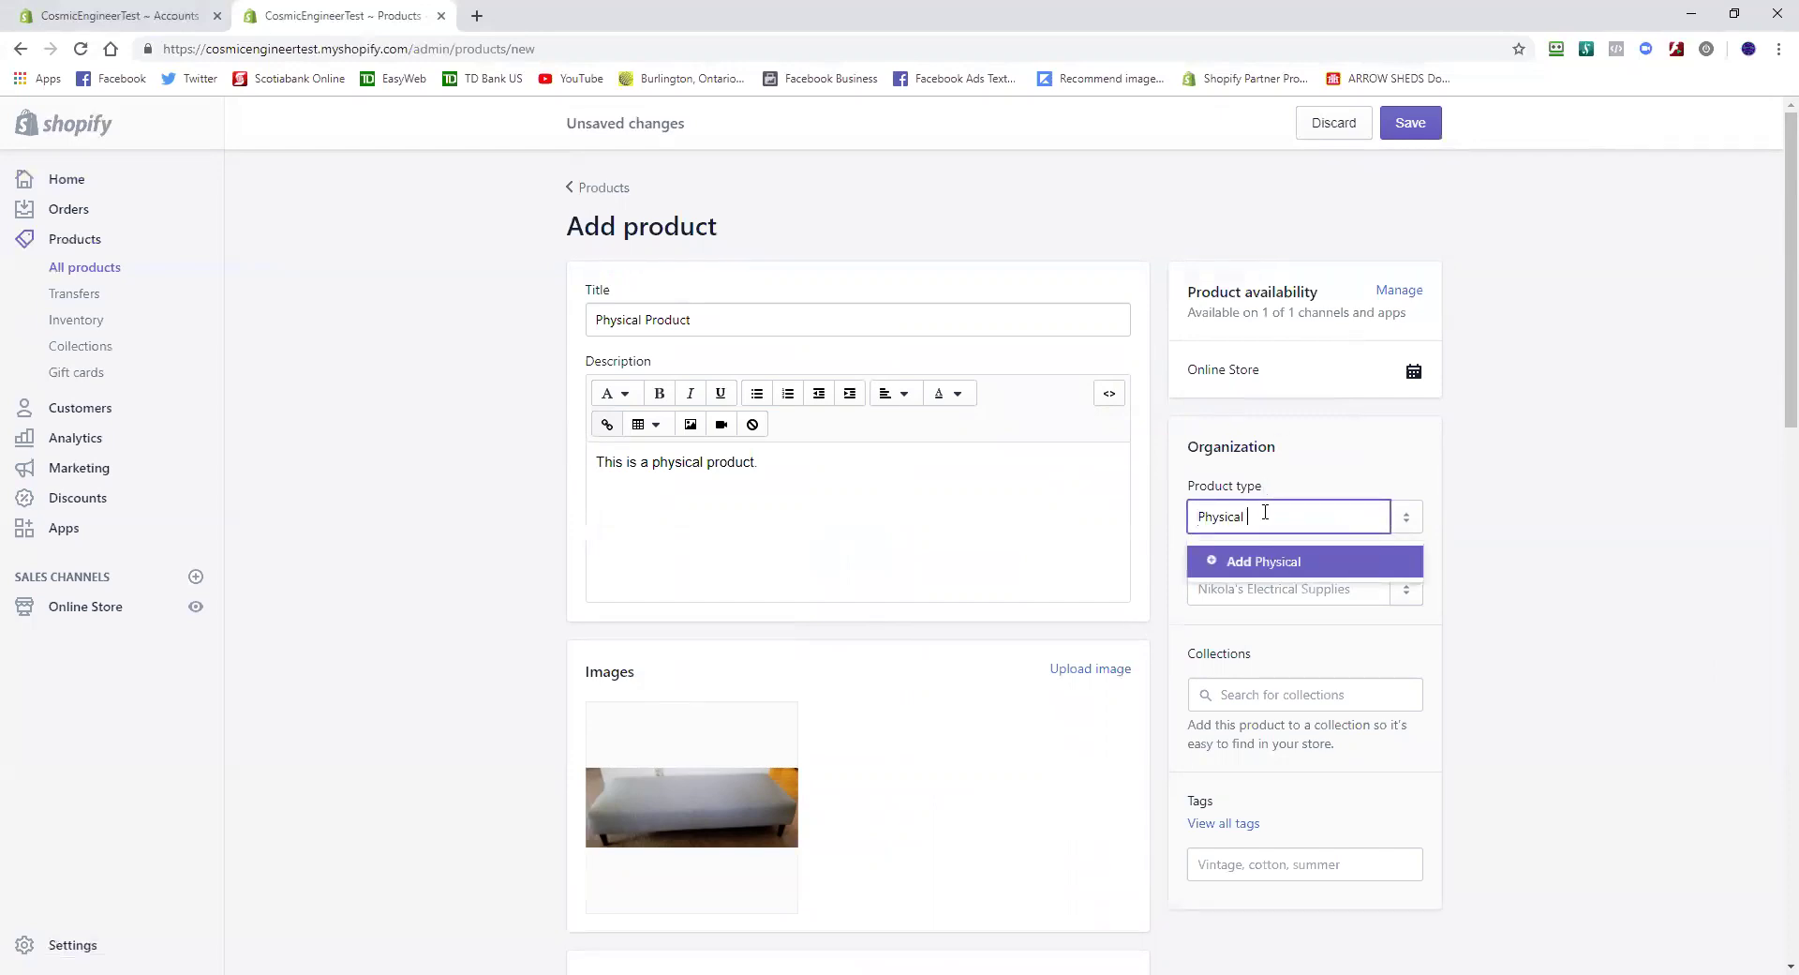
pyautogui.write('Product')
pyautogui.click(1262, 564)
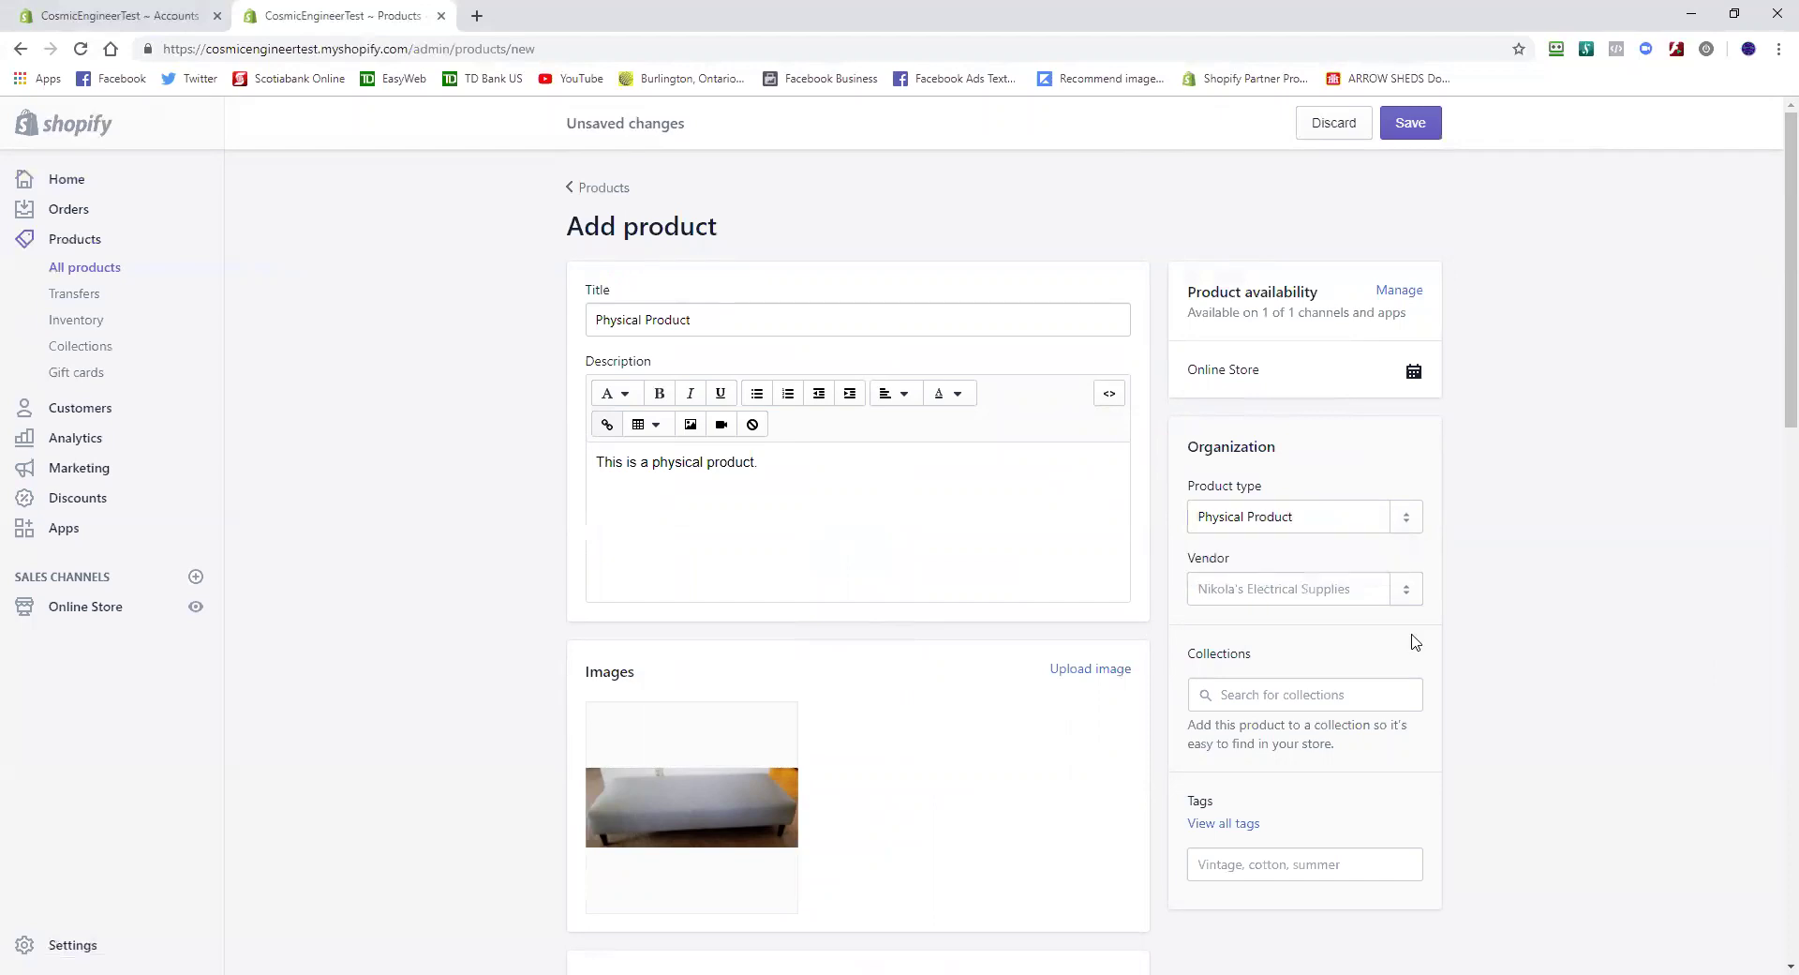
# Set the vendor to CosmicEngineerTest and add the product to the Home page collection
pyautogui.click(1265, 591)
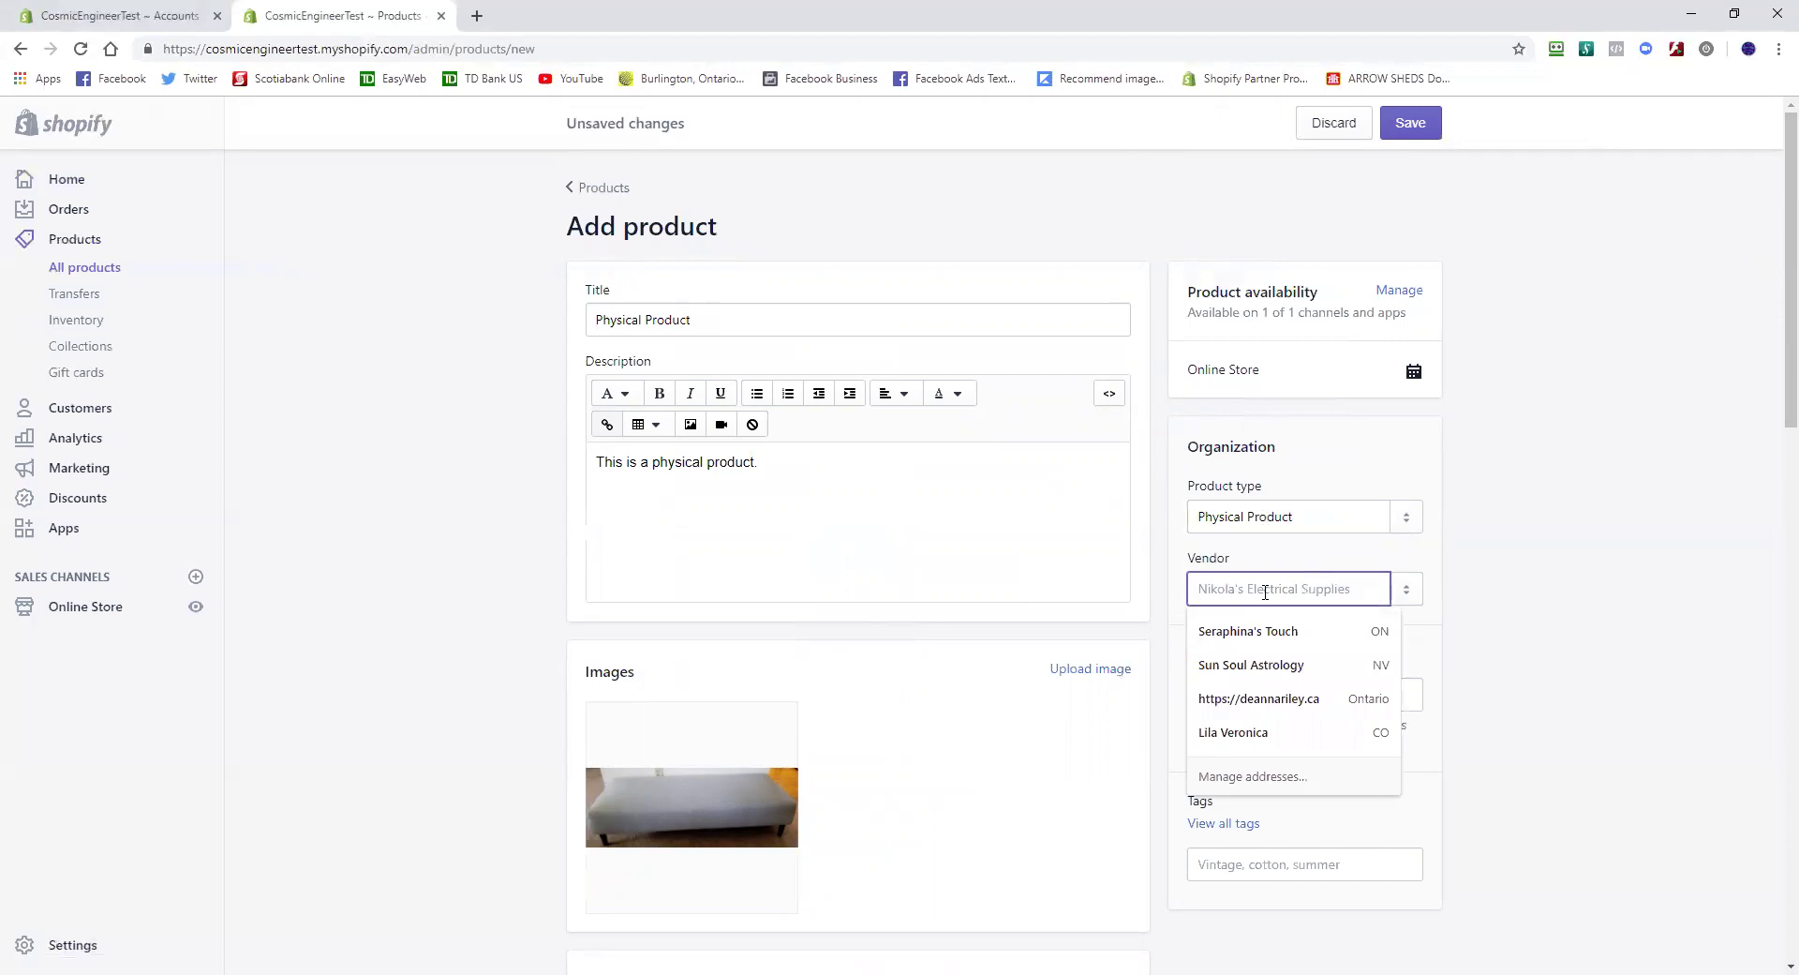
pyautogui.write('Cos')
pyautogui.click(1266, 667)
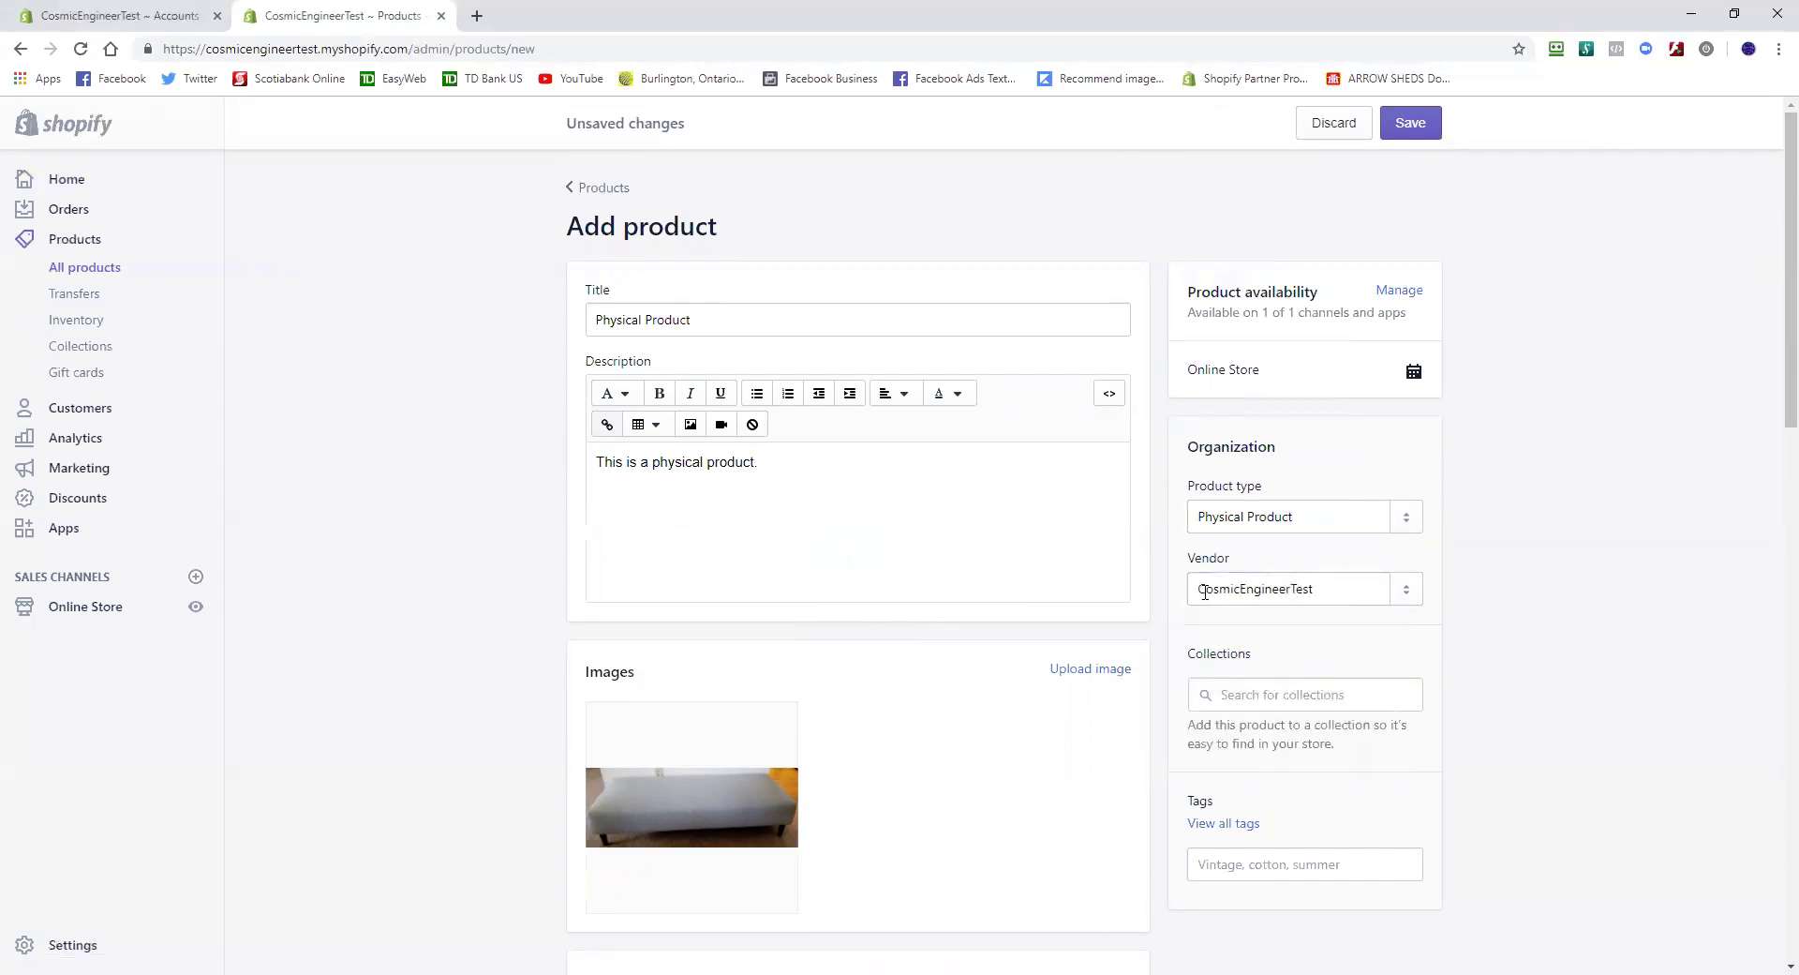
pyautogui.click(1299, 692)
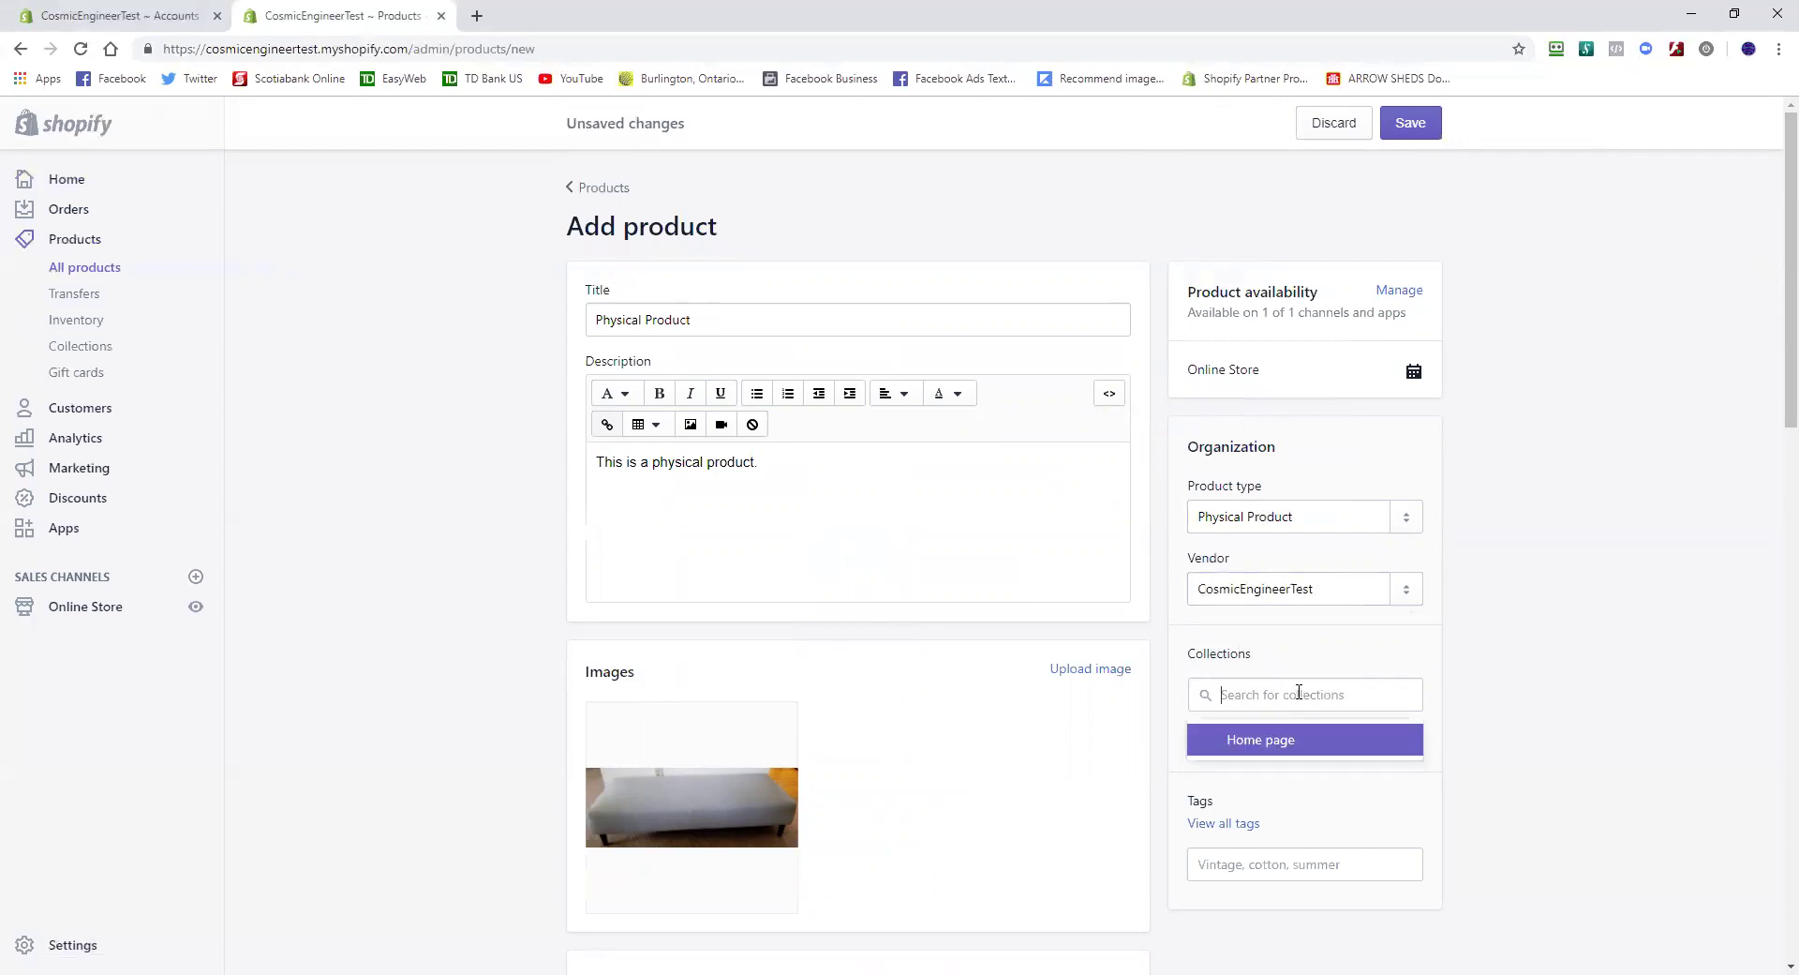
pyautogui.click(1269, 743)
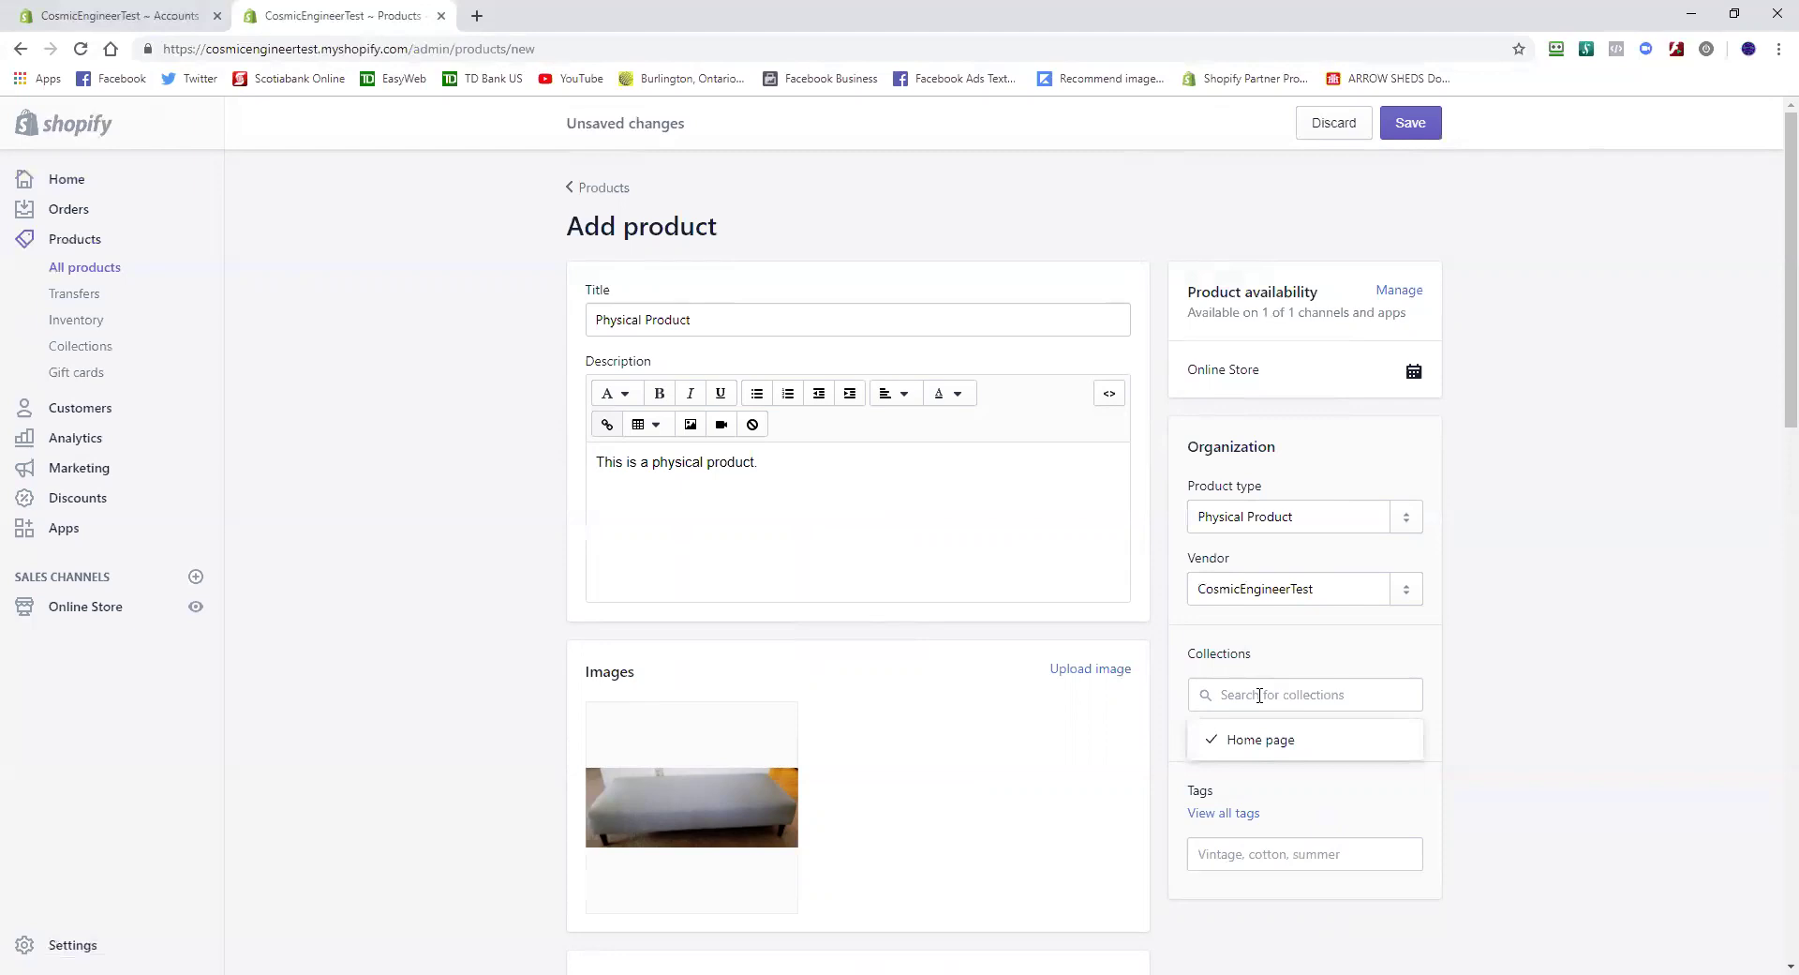
pyautogui.click(1449, 705)
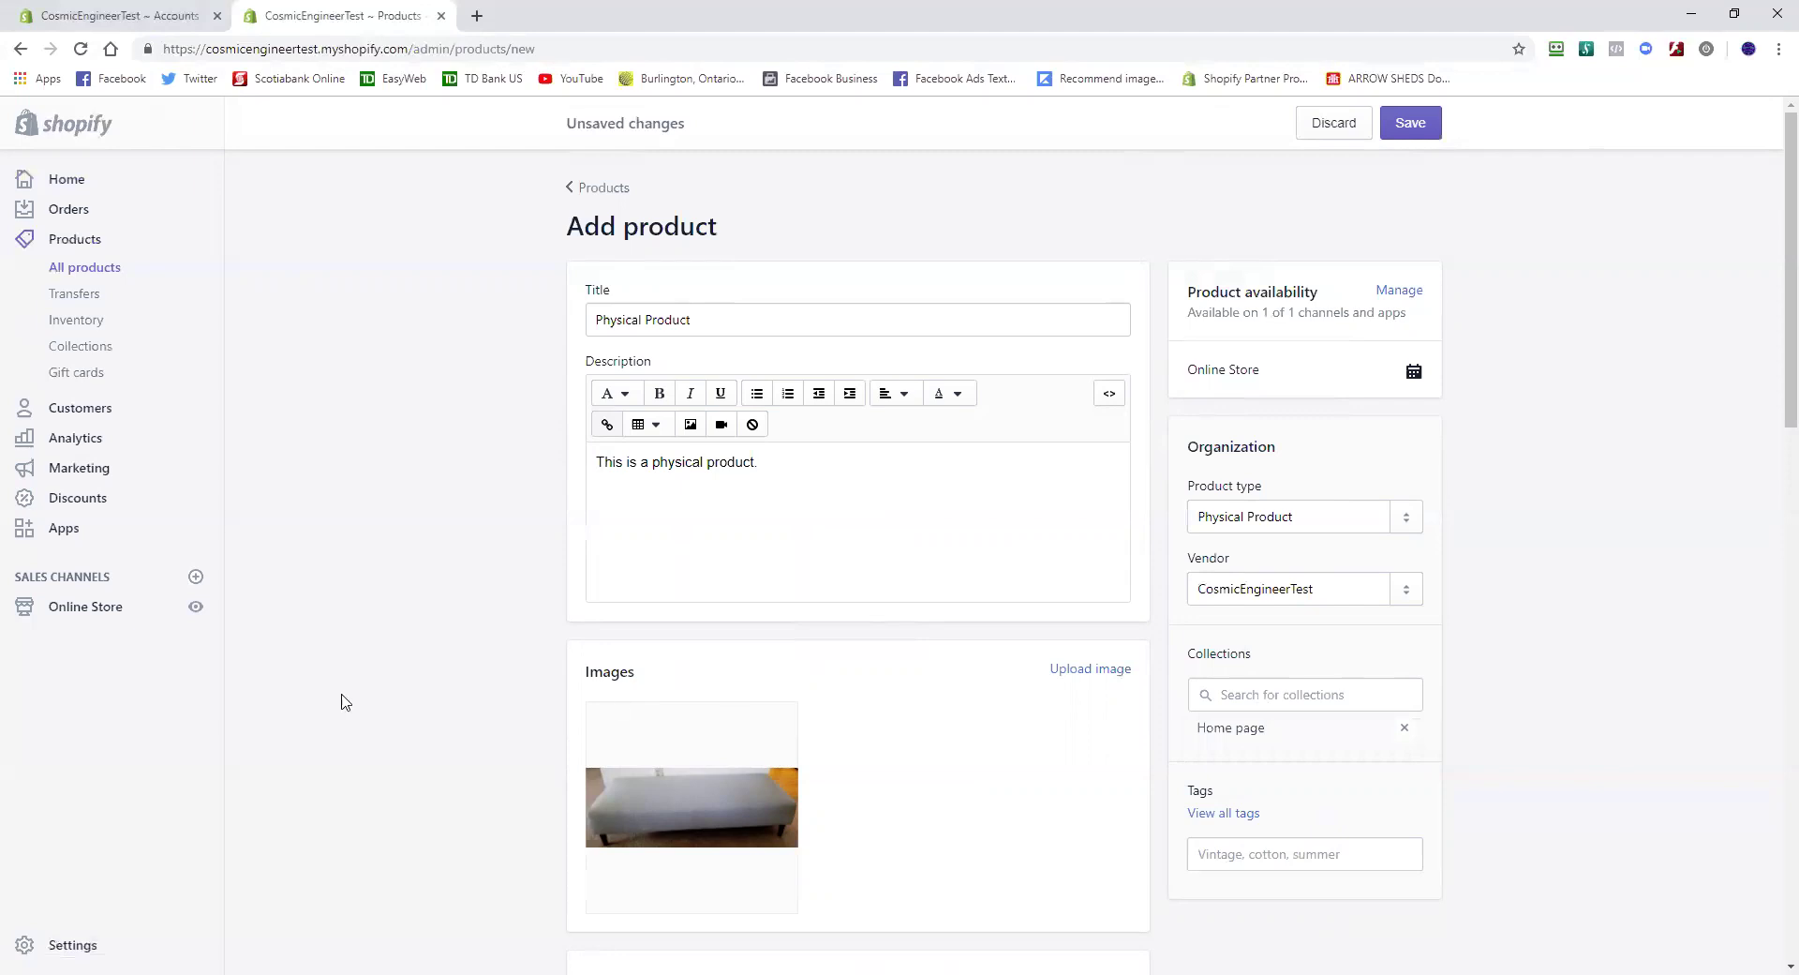
# Set the product's price to $50
pyautogui.scroll(-4, 450, 678)
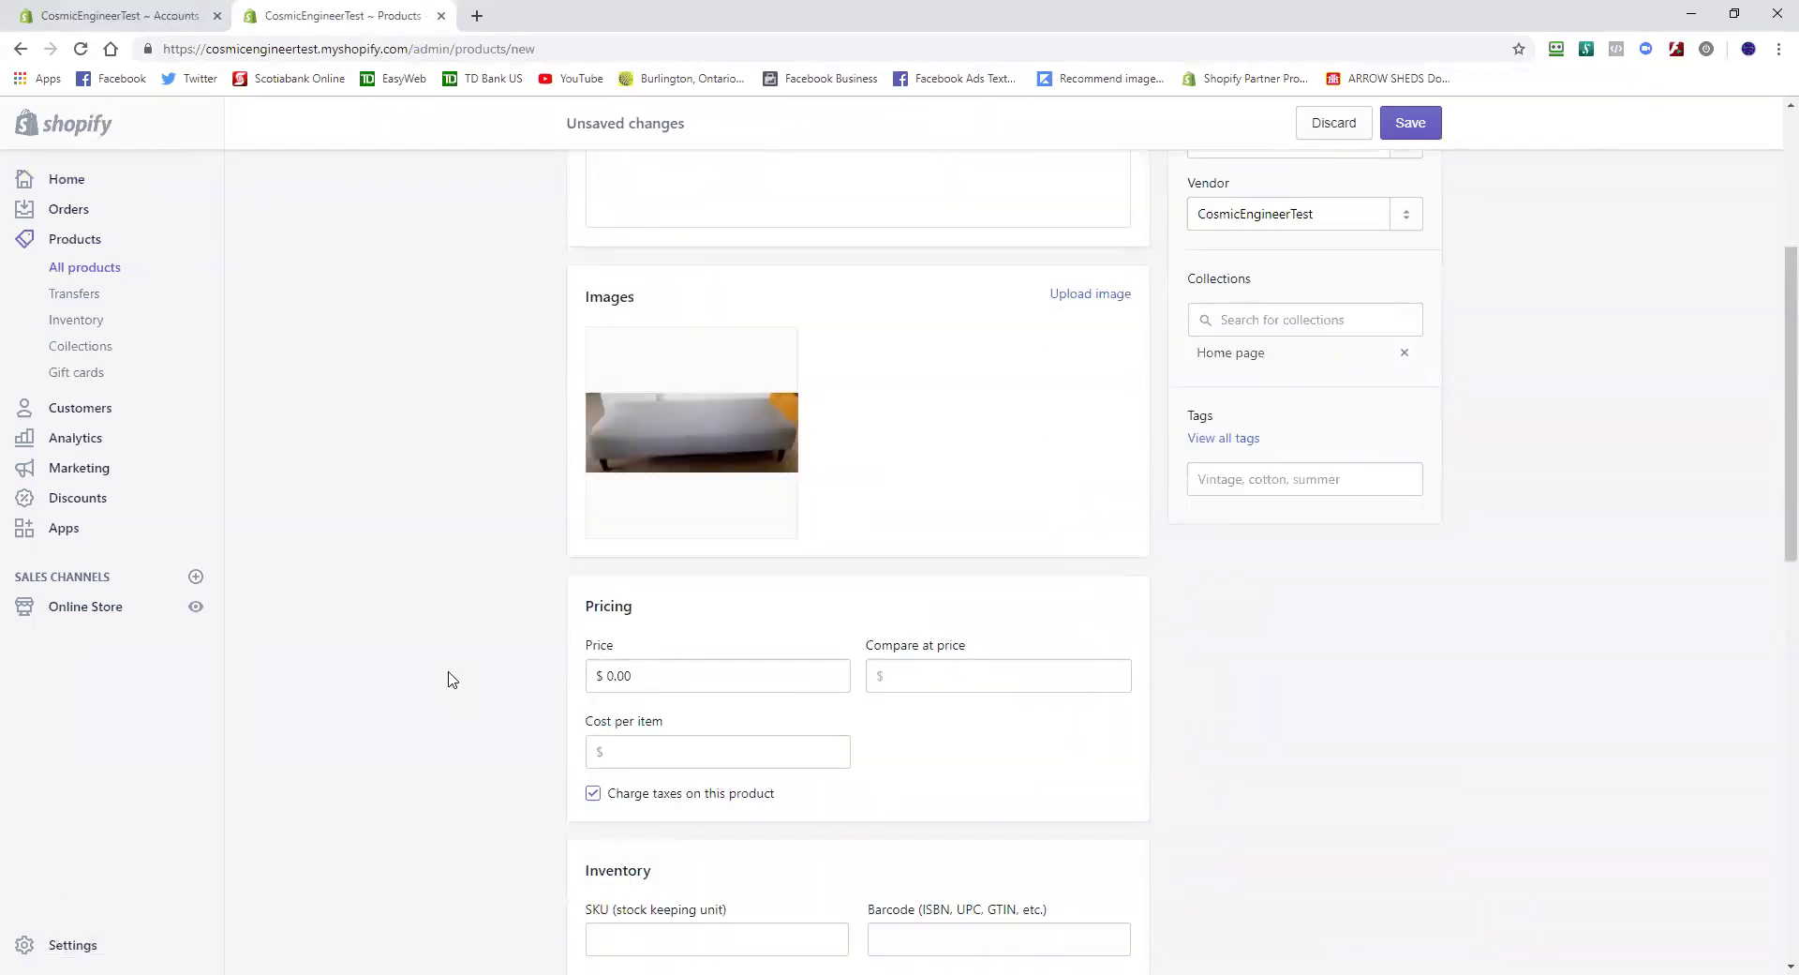
pyautogui.click(667, 675)
pyautogui.hotkey('ctrl', 'a')
pyautogui.write('50')
# Try a compare-at price of $100 for the product and clear it again
pyautogui.scroll(-5, 1072, 289)
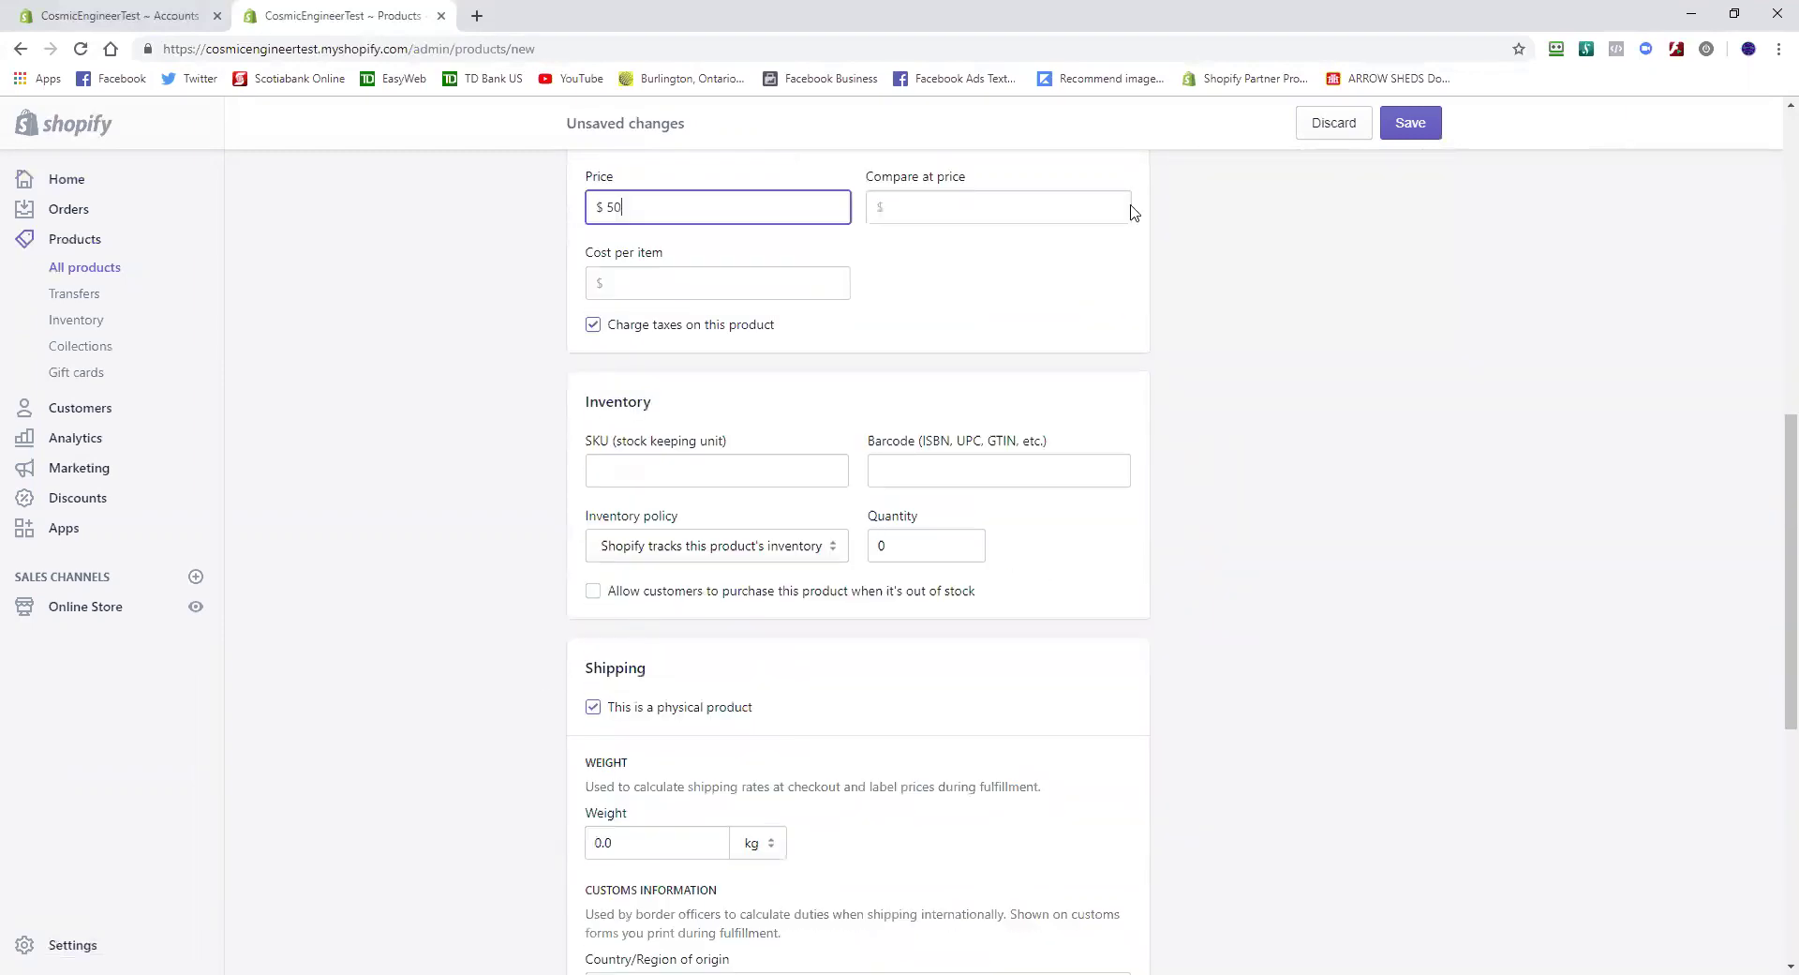
pyautogui.scroll(6, 1037, 462)
pyautogui.click(942, 763)
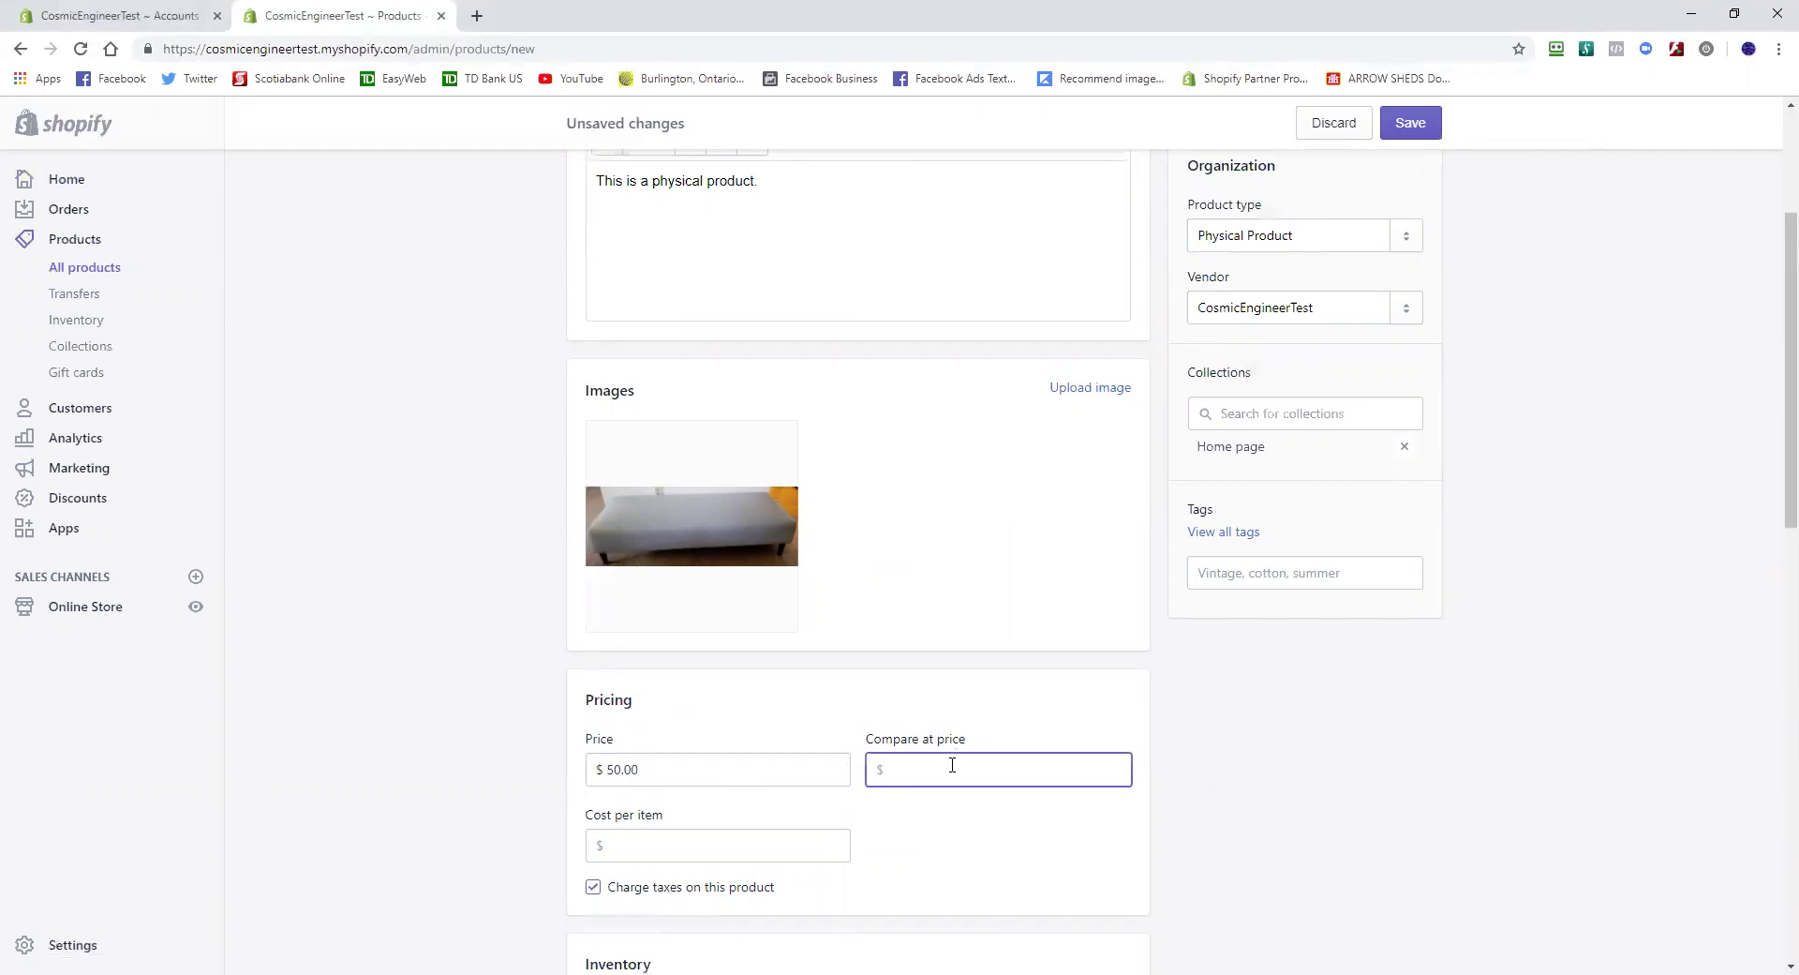
pyautogui.write('100')
pyautogui.click(699, 771)
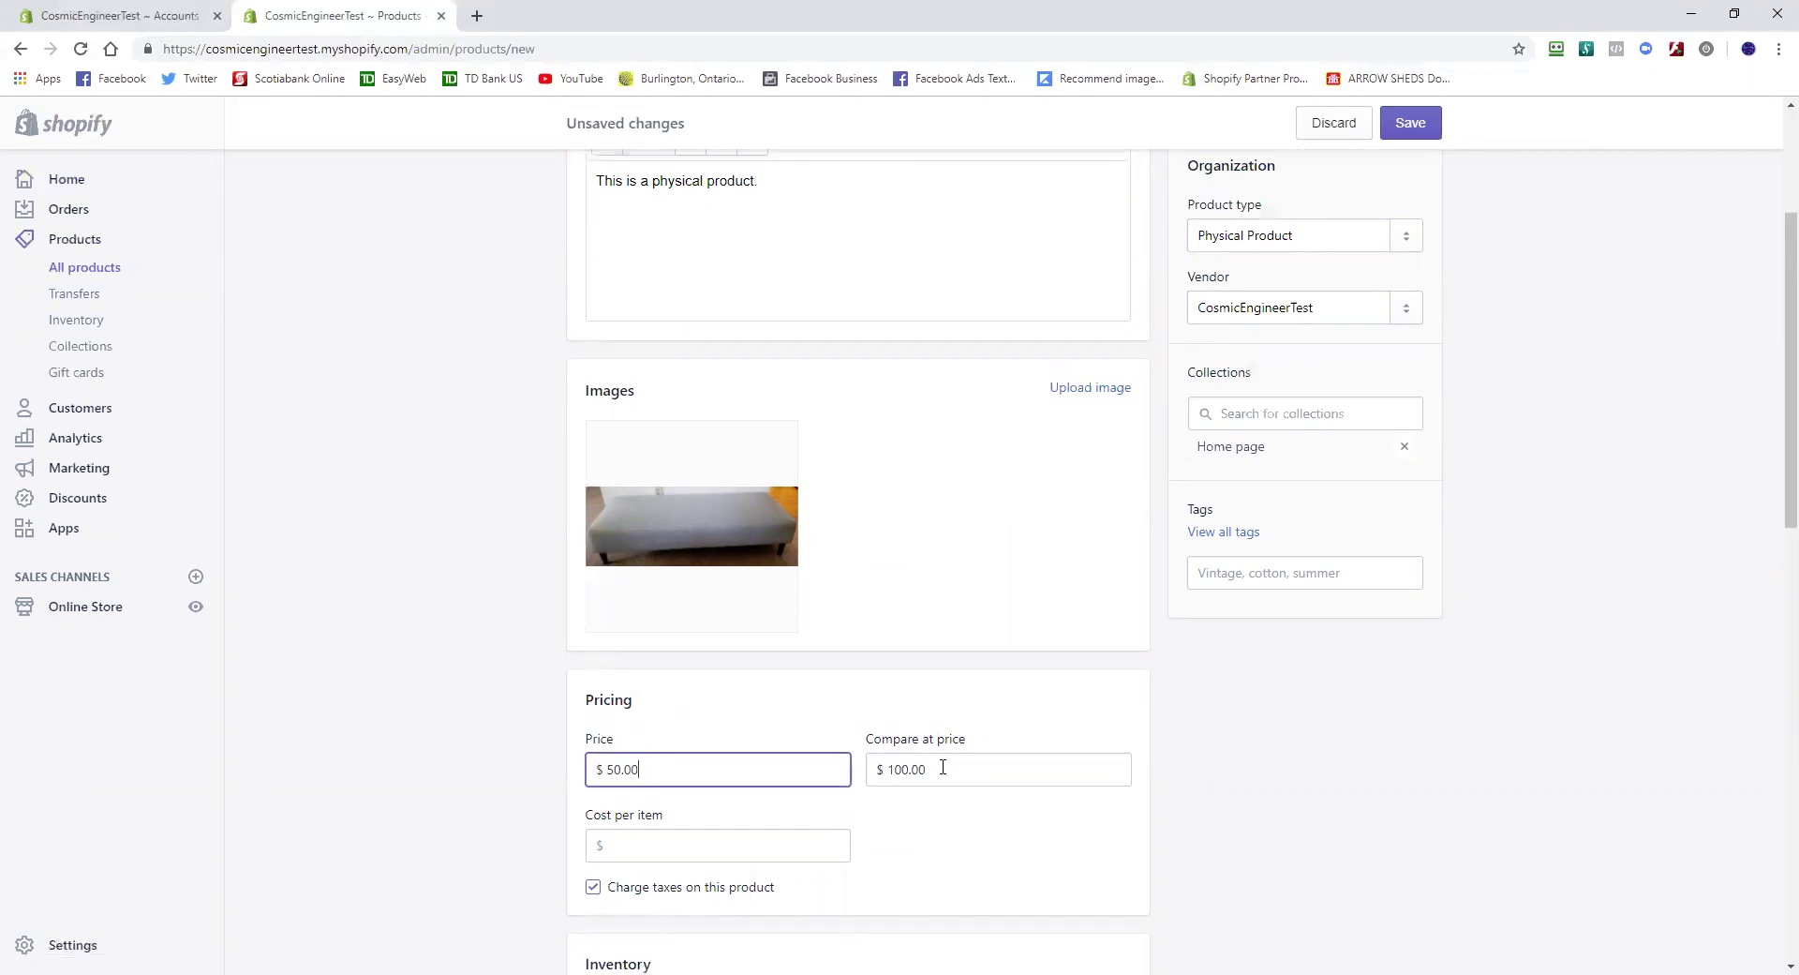
pyautogui.press('Tab')
pyautogui.press('BackSpace')
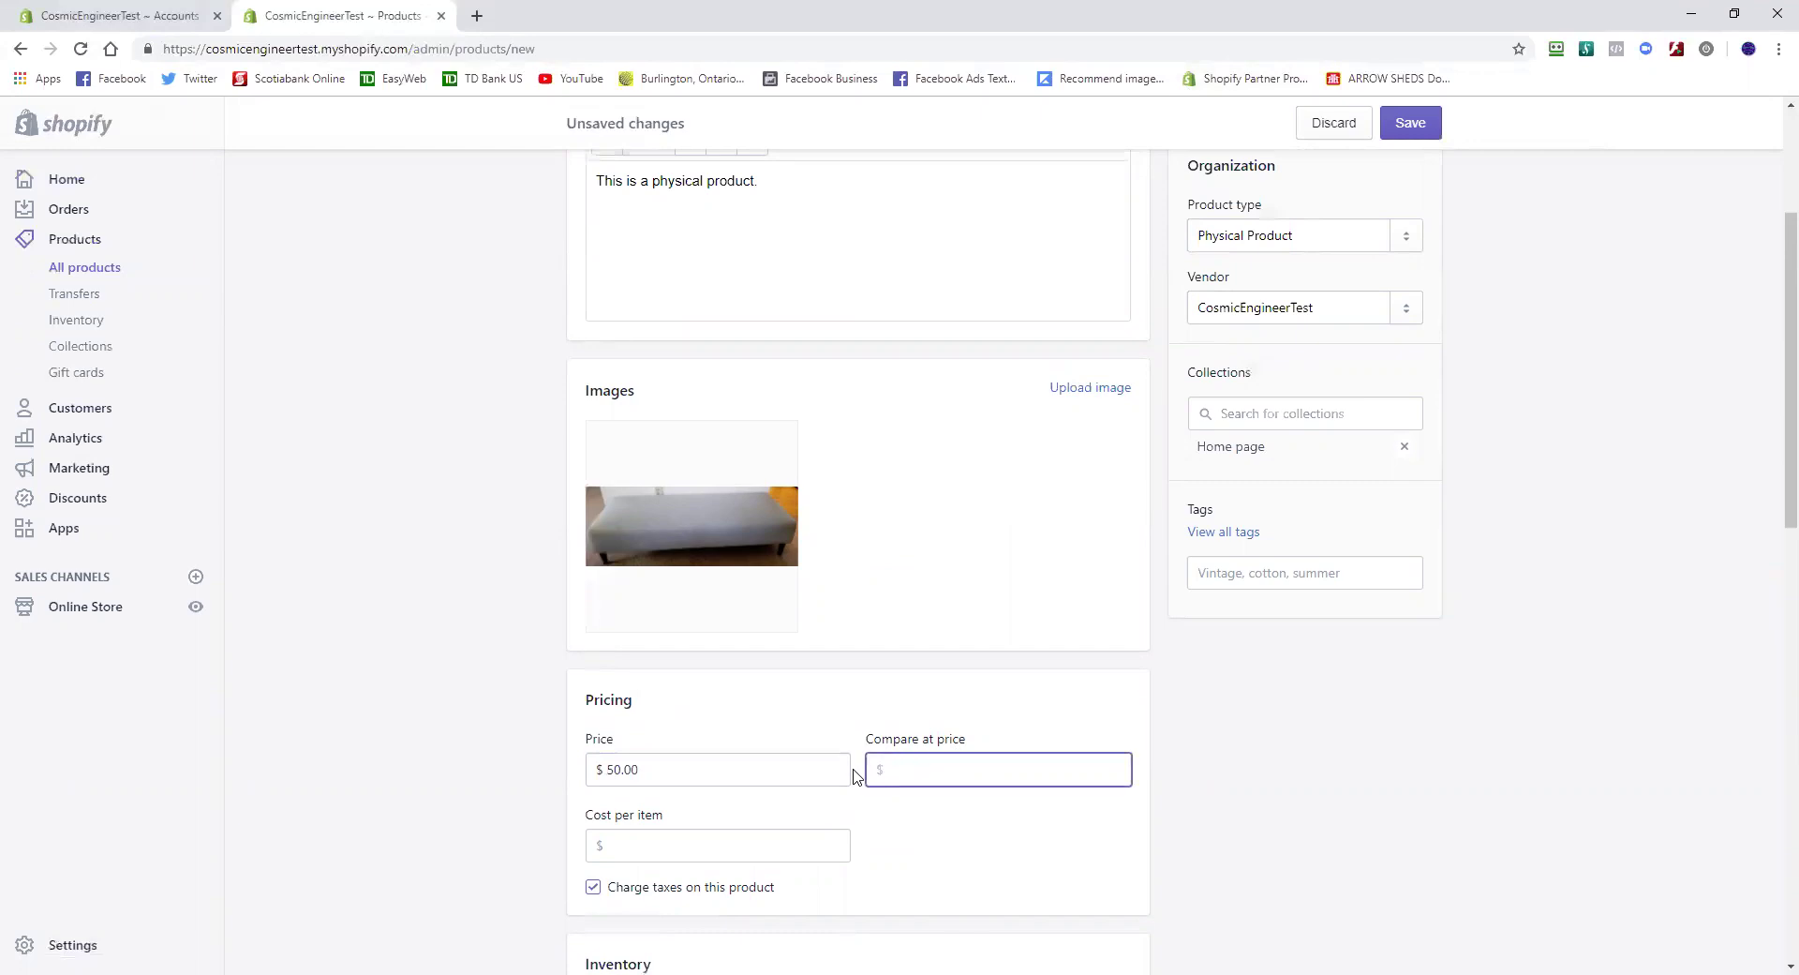
# Turn off charging taxes on this product
pyautogui.scroll(-2, 855, 774)
pyautogui.click(593, 699)
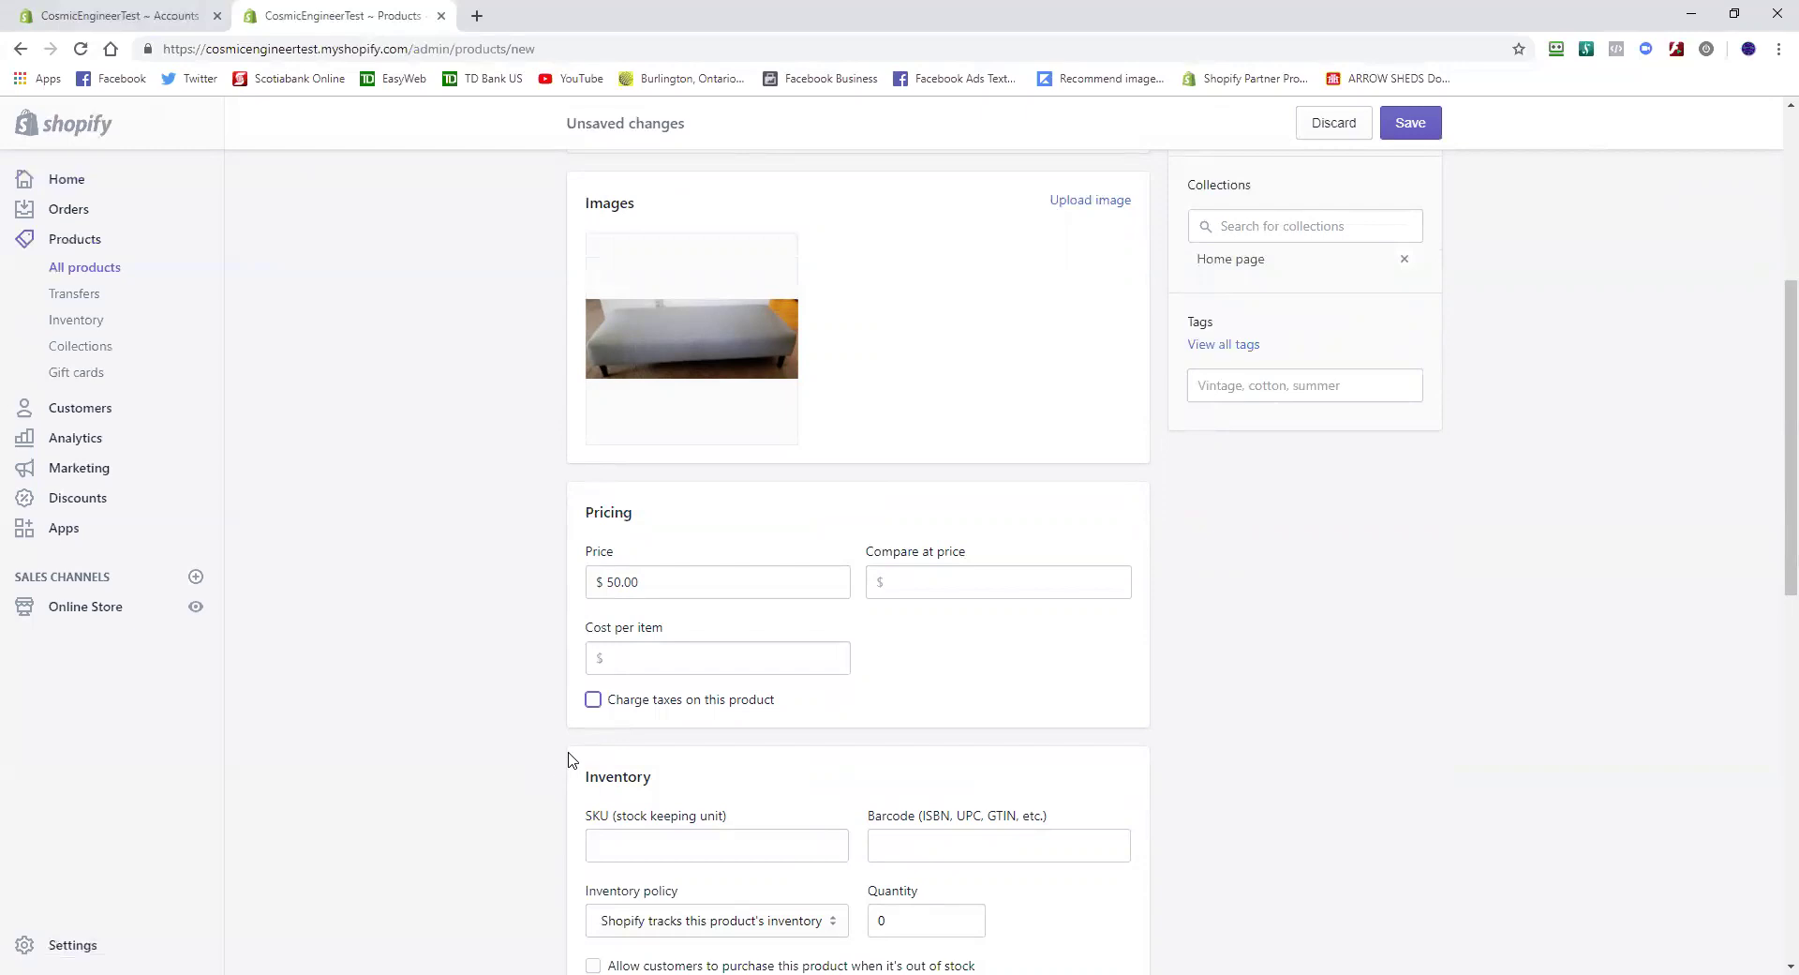
# Examine the new product's inventory policy options and its stock quantity setting
pyautogui.scroll(-3, 570, 760)
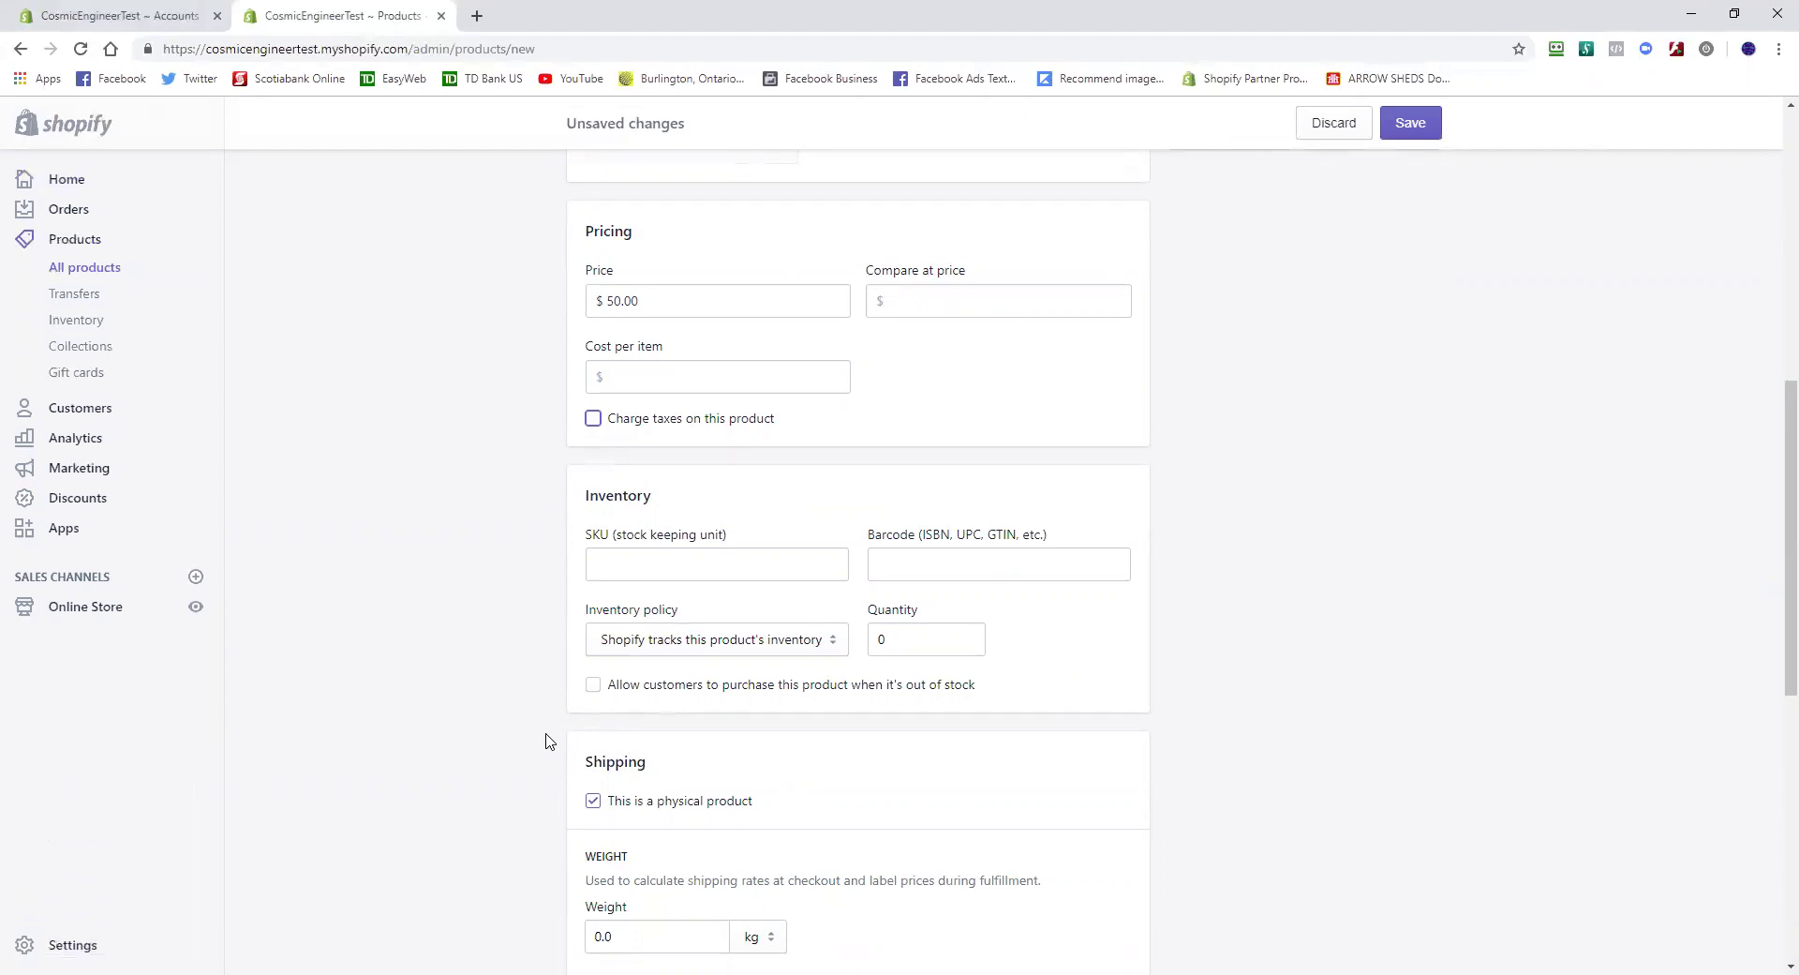
pyautogui.scroll(-1, 551, 741)
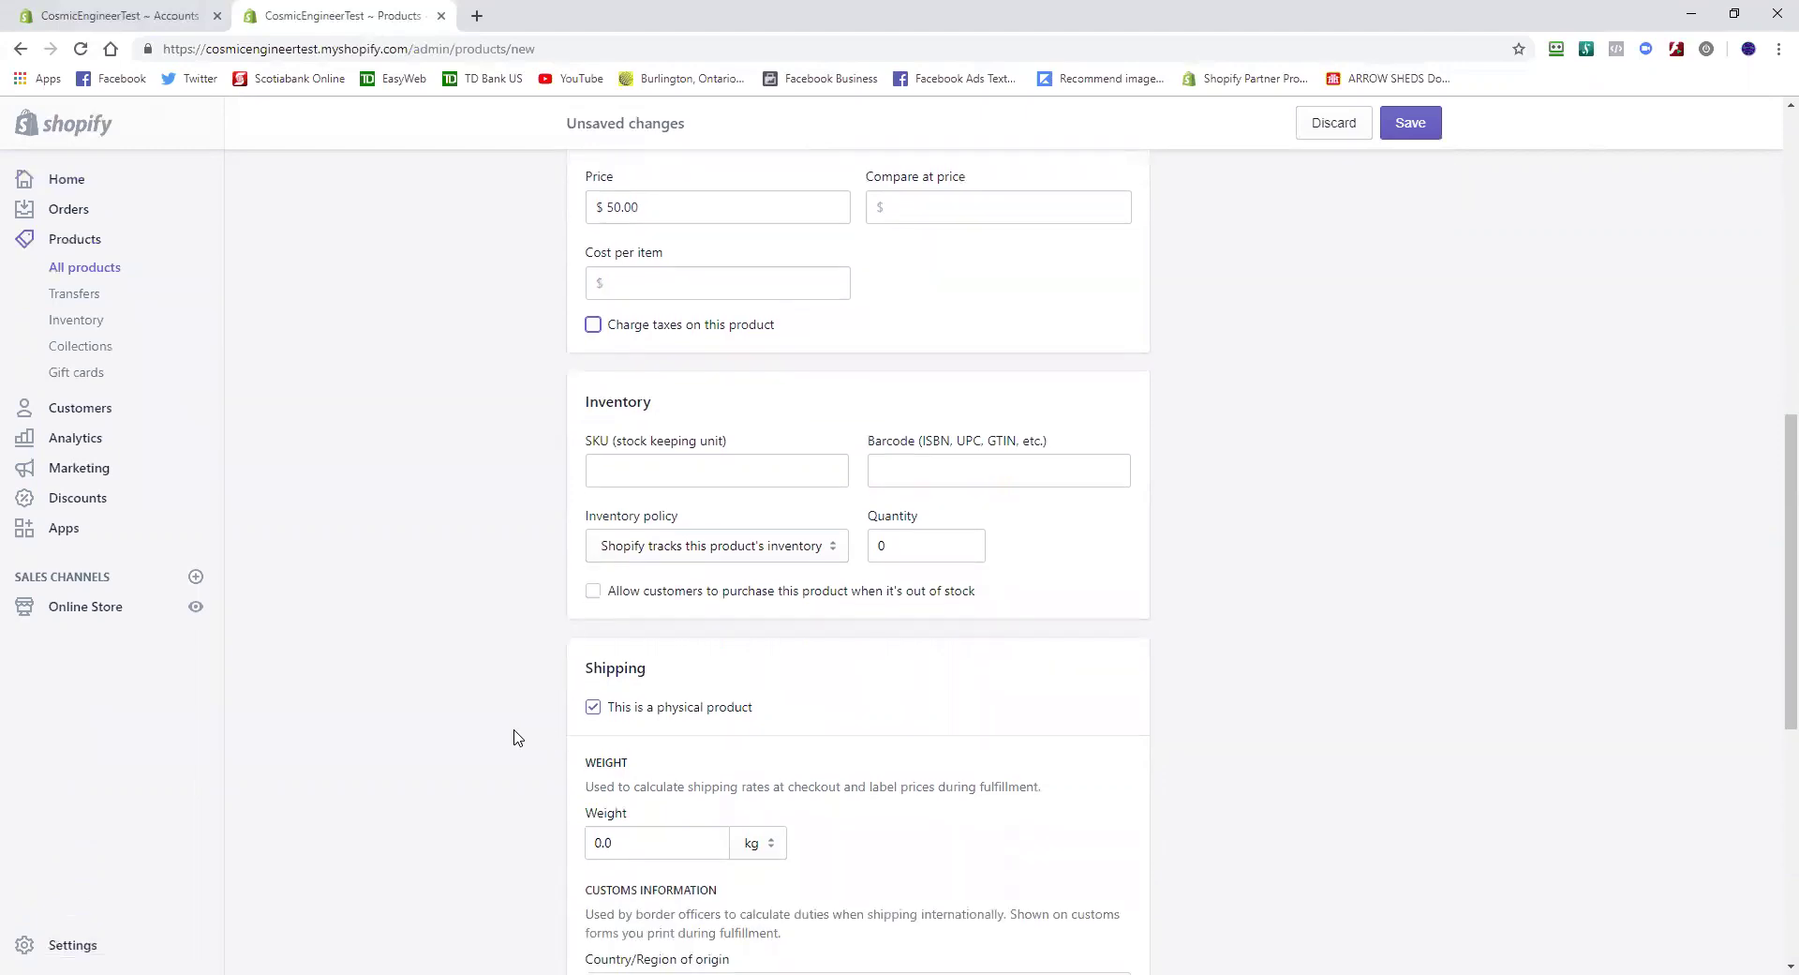
pyautogui.scroll(1, 521, 705)
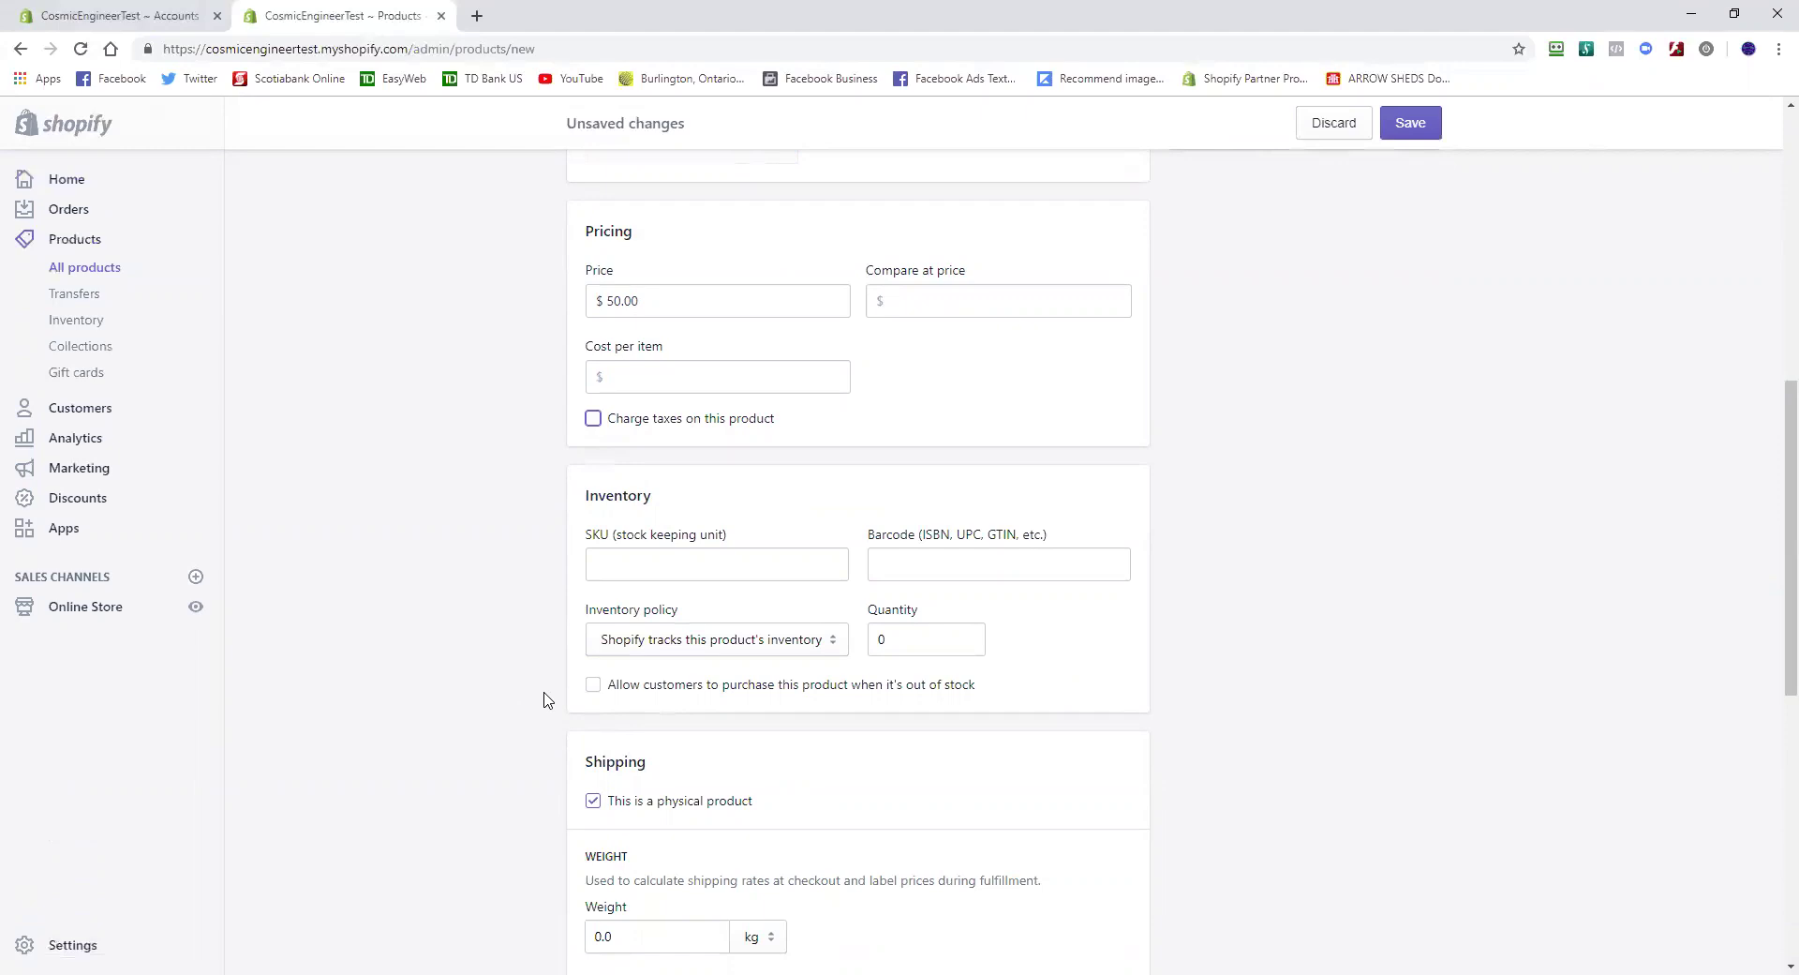
pyautogui.click(729, 650)
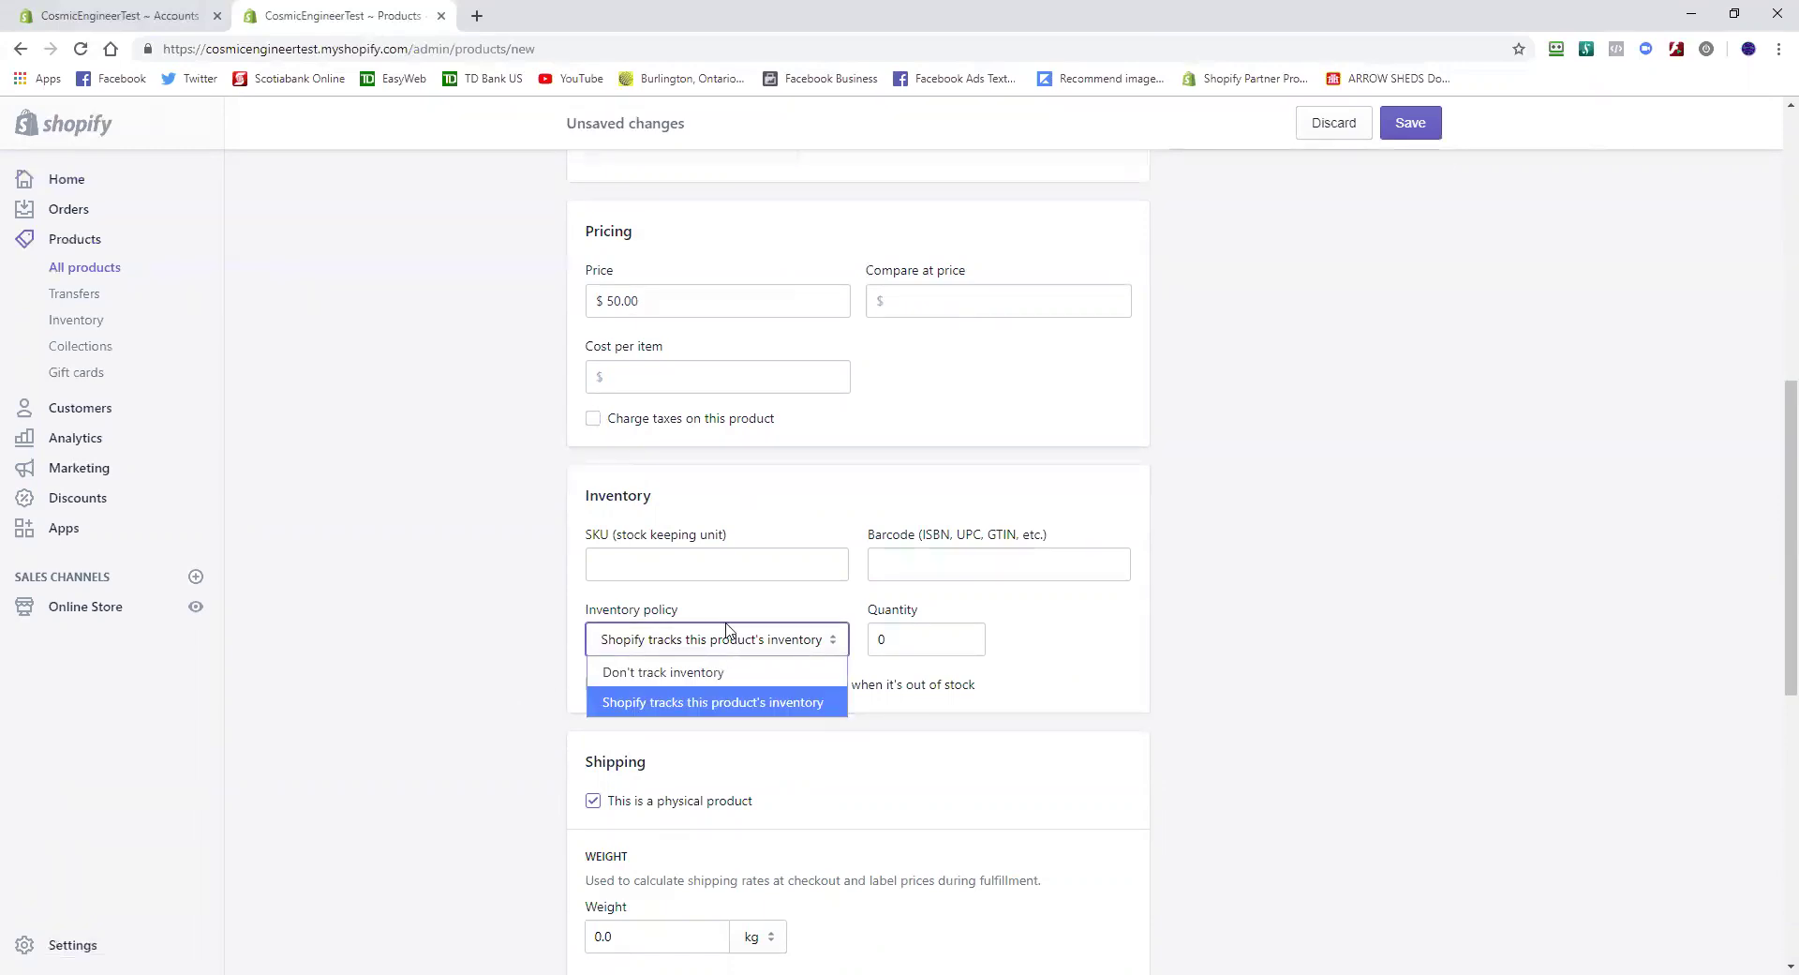
pyautogui.click(559, 604)
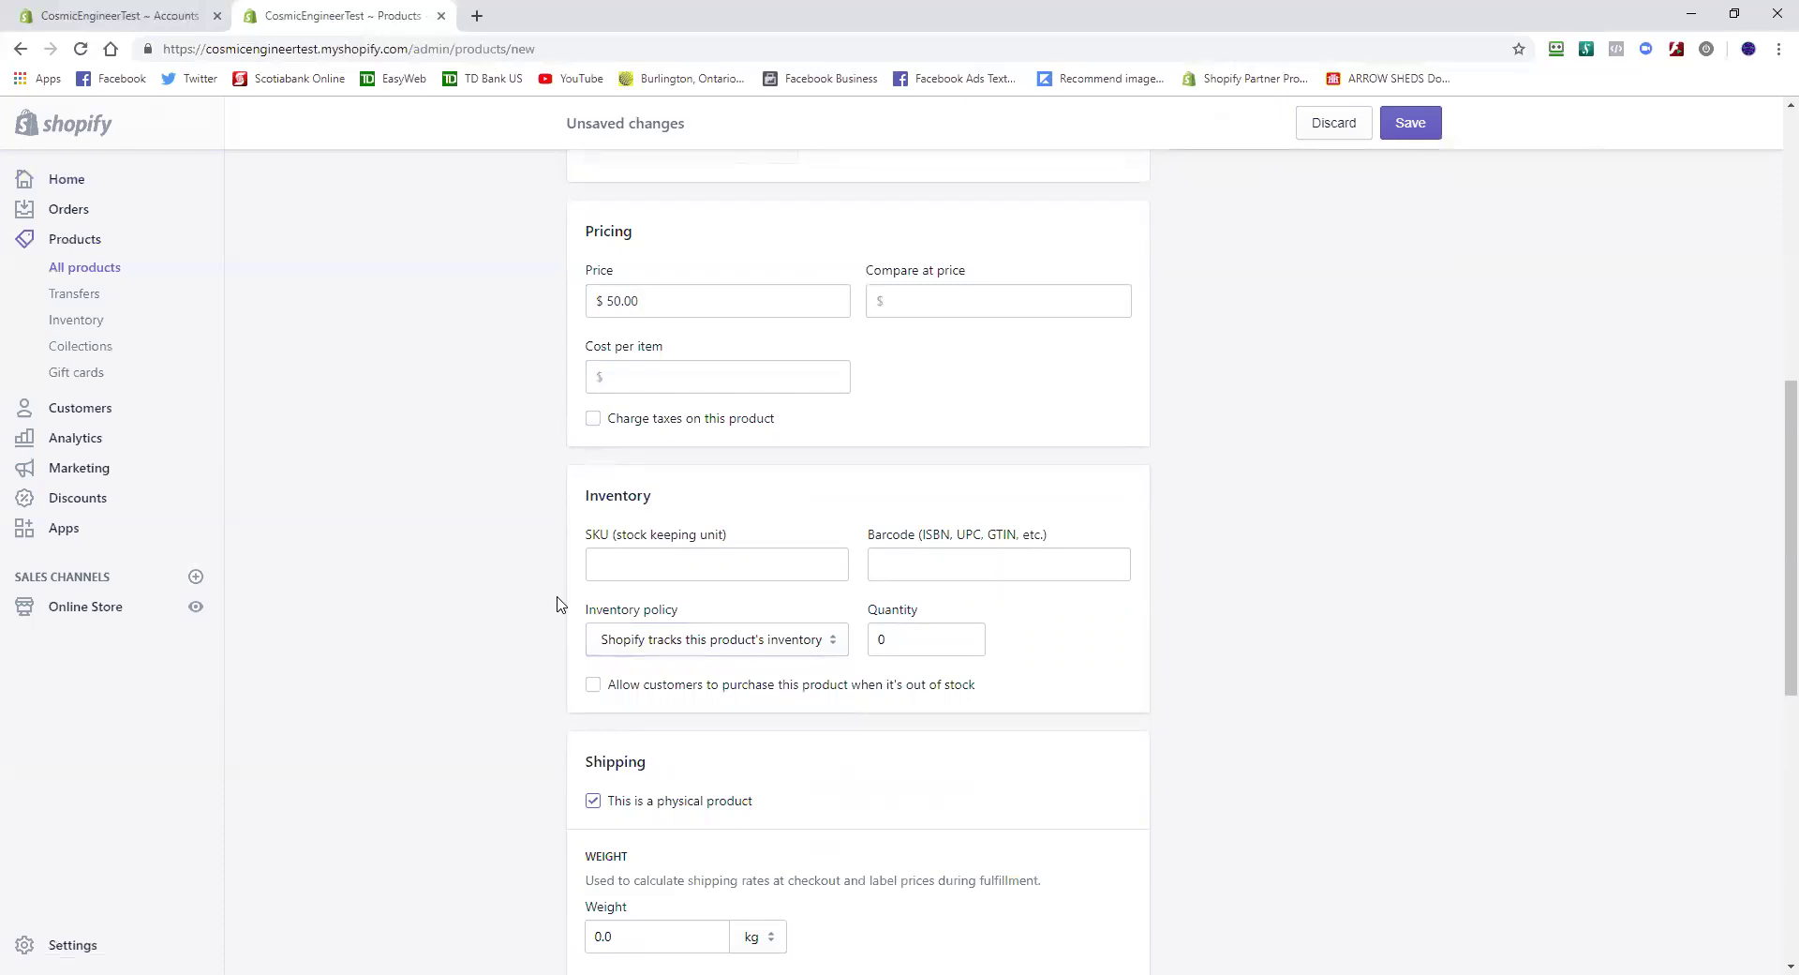
pyautogui.doubleClick(984, 645)
# Set the unit of the product's shipping weight to oz
pyautogui.scroll(-3, 1031, 675)
pyautogui.scroll(-2, 1031, 675)
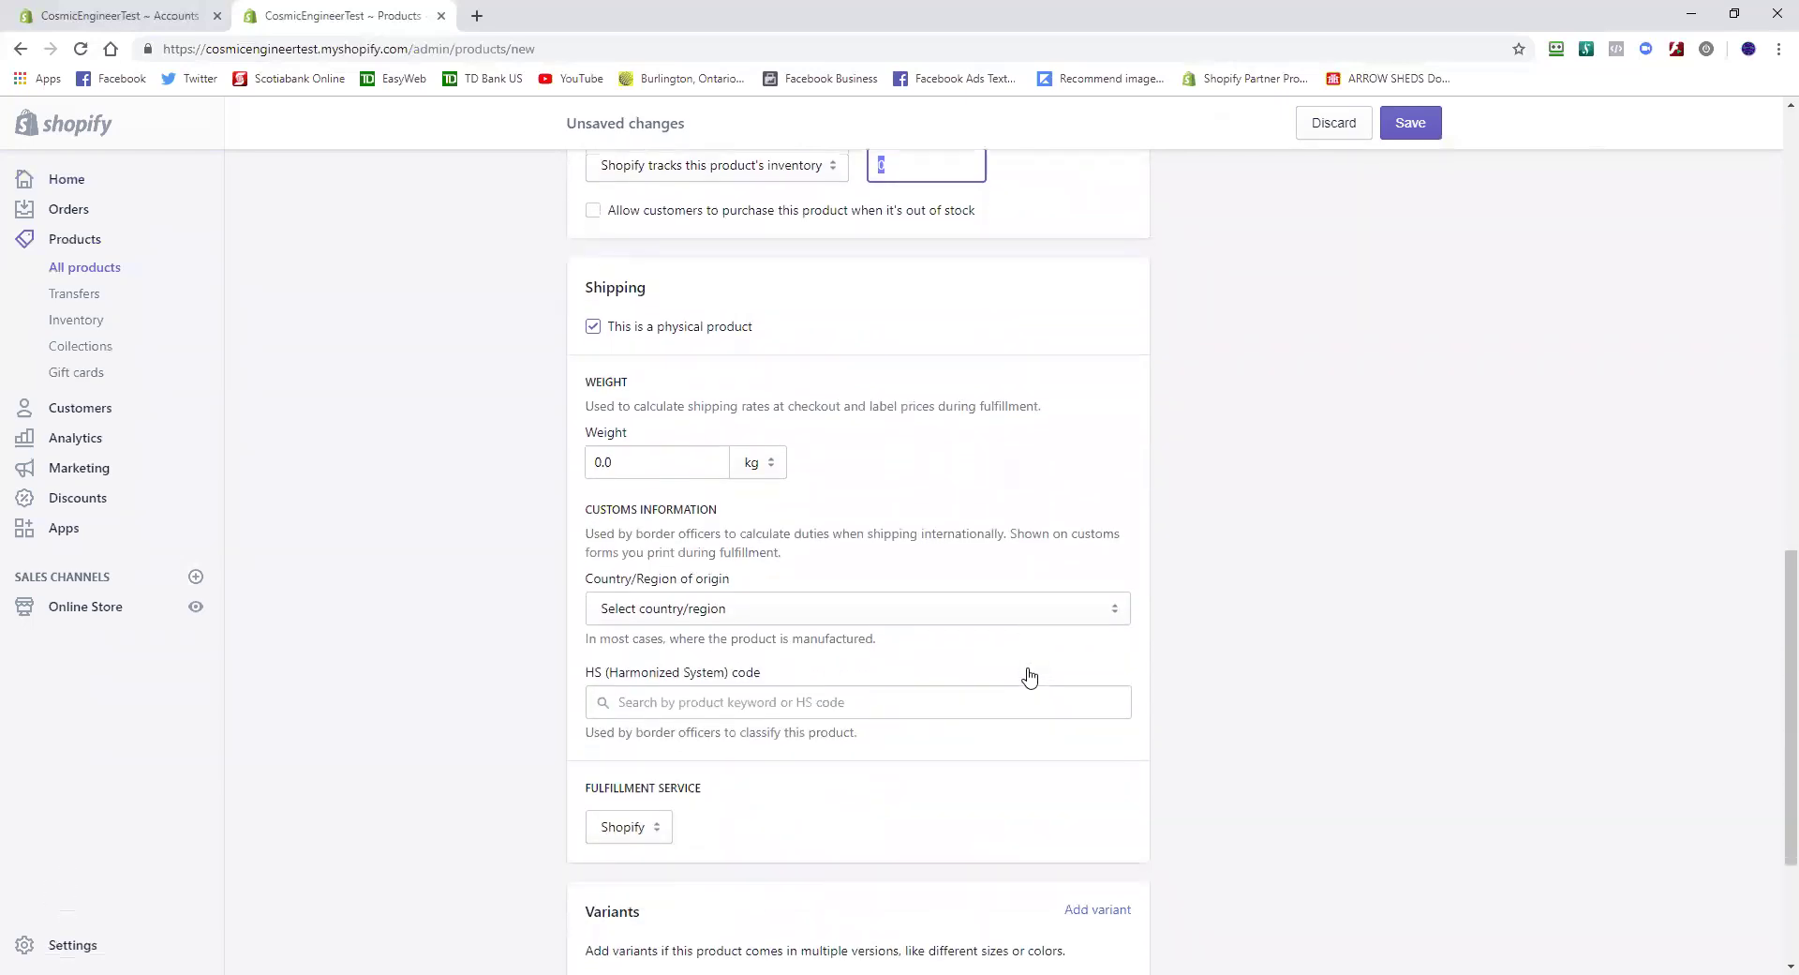
pyautogui.scroll(-1, 1029, 675)
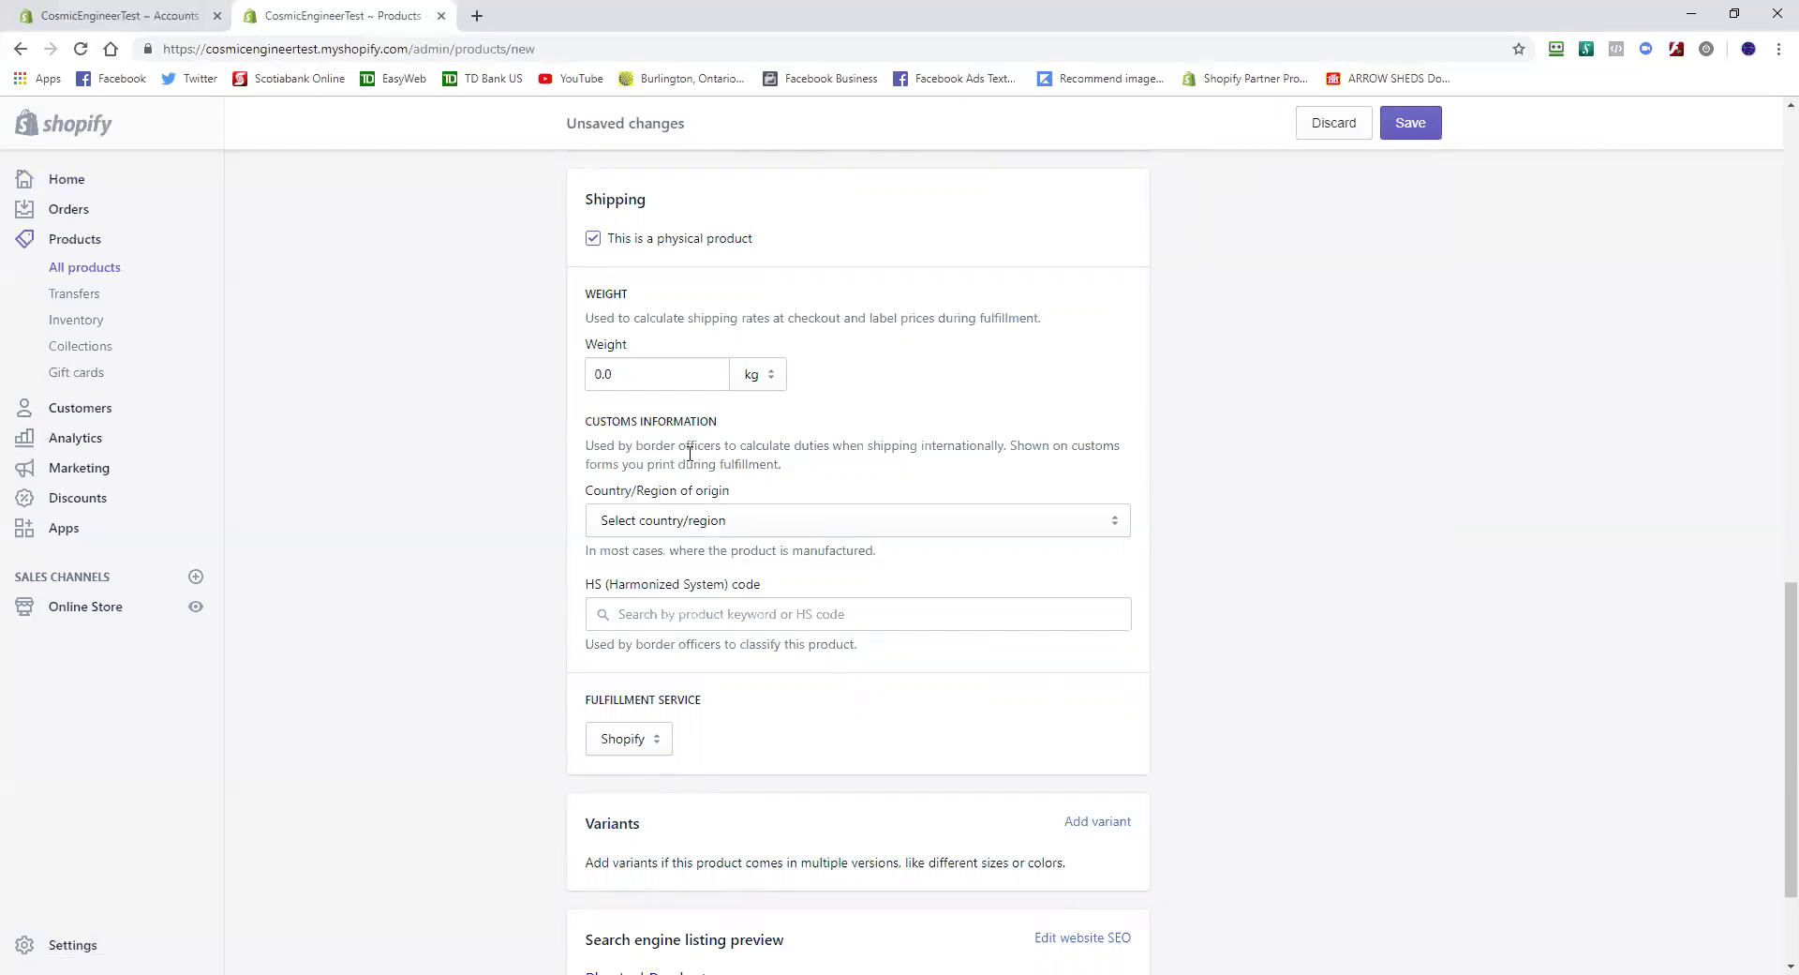
pyautogui.click(763, 374)
pyautogui.click(755, 437)
pyautogui.scroll(-1, 621, 616)
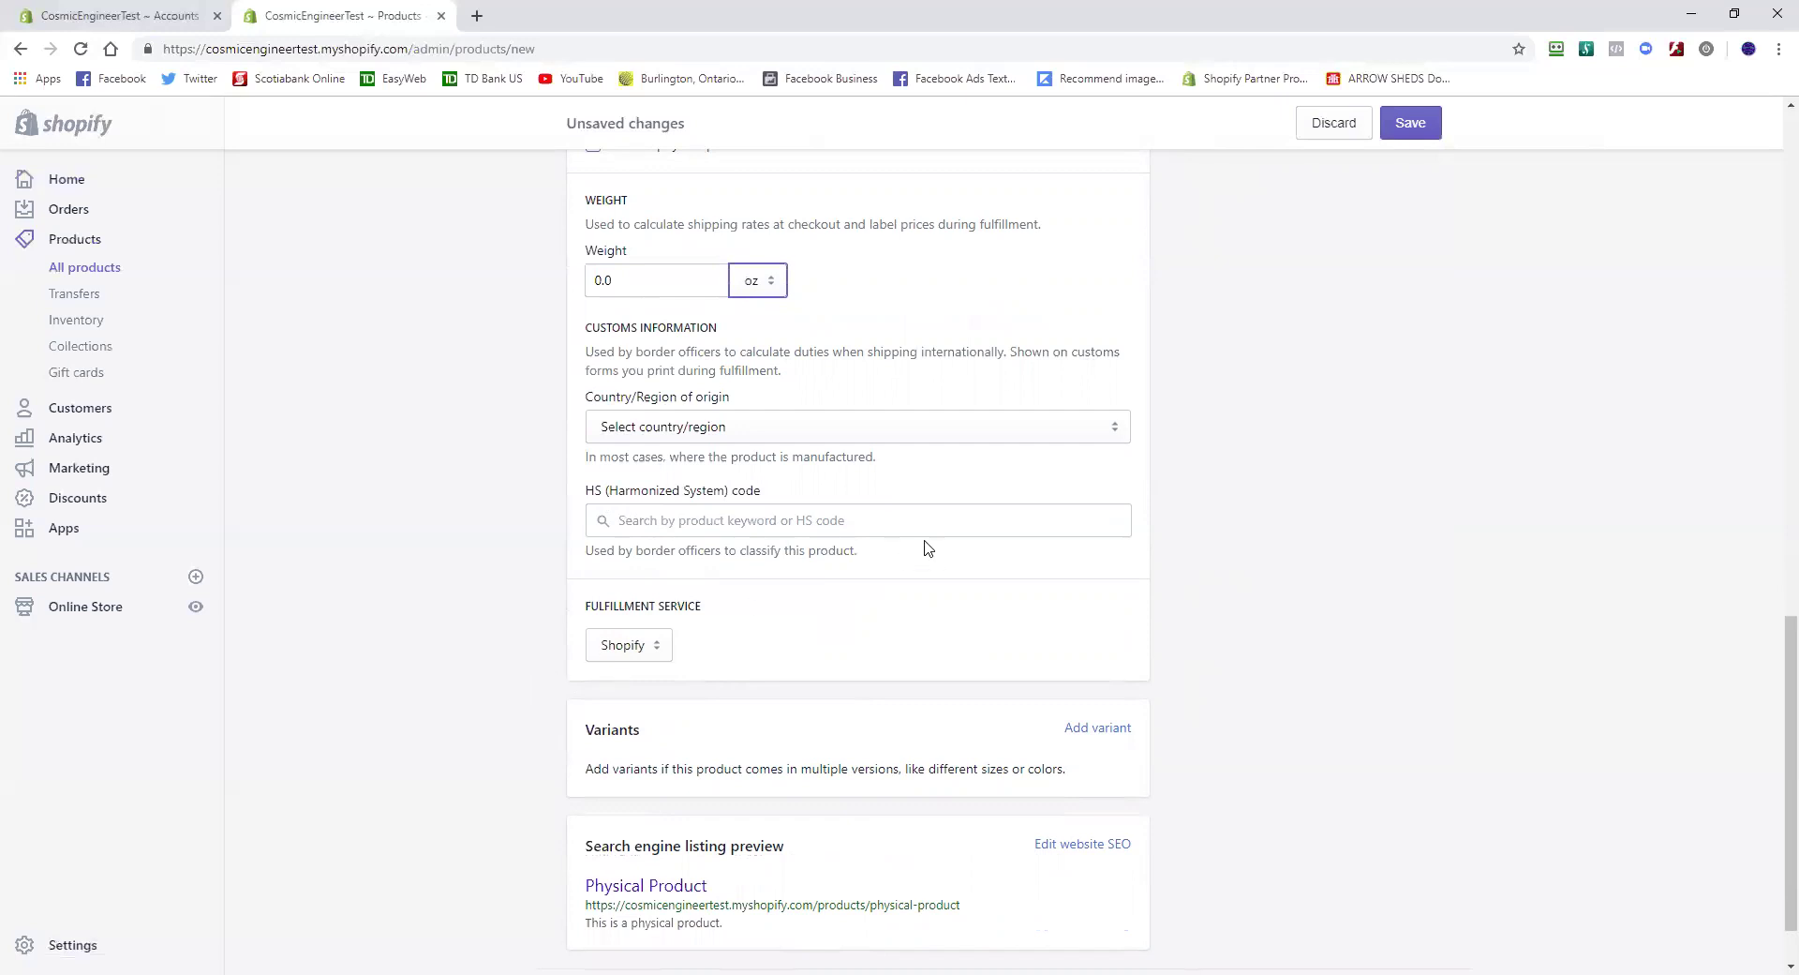
# Start adding variants to the product and enter sm as the first value of the Size option
pyautogui.scroll(-1, 925, 550)
pyautogui.scroll(3, 925, 547)
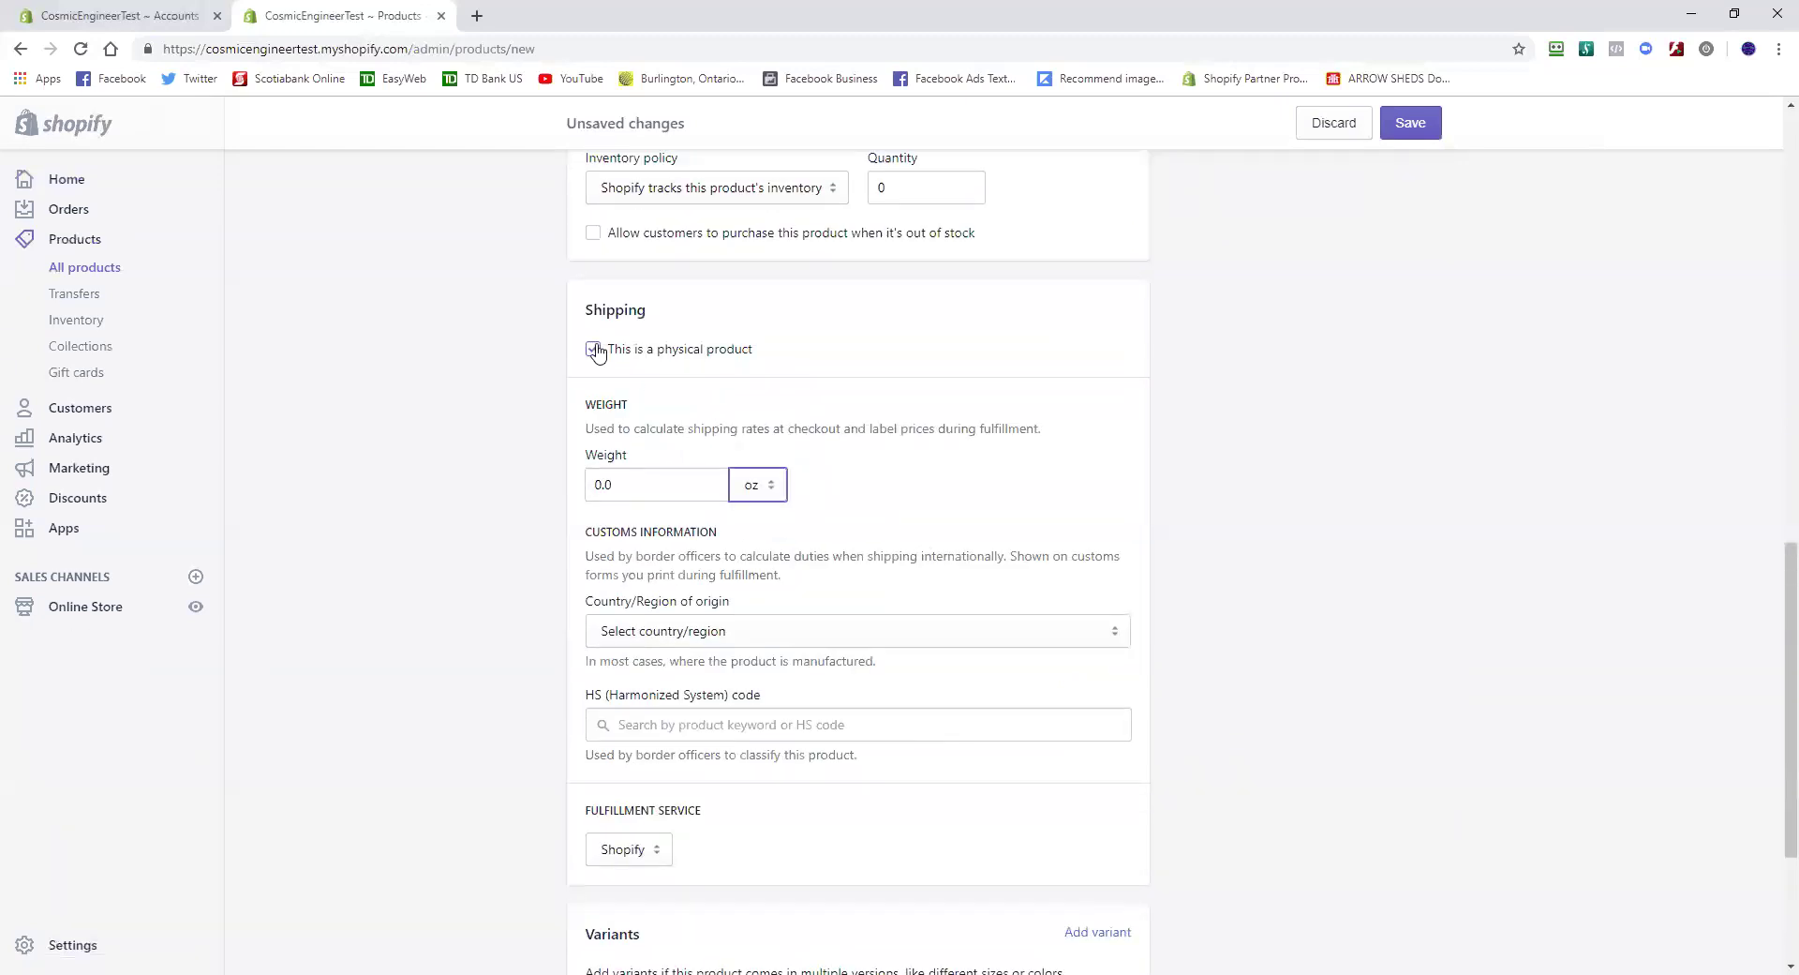
pyautogui.scroll(-3, 598, 354)
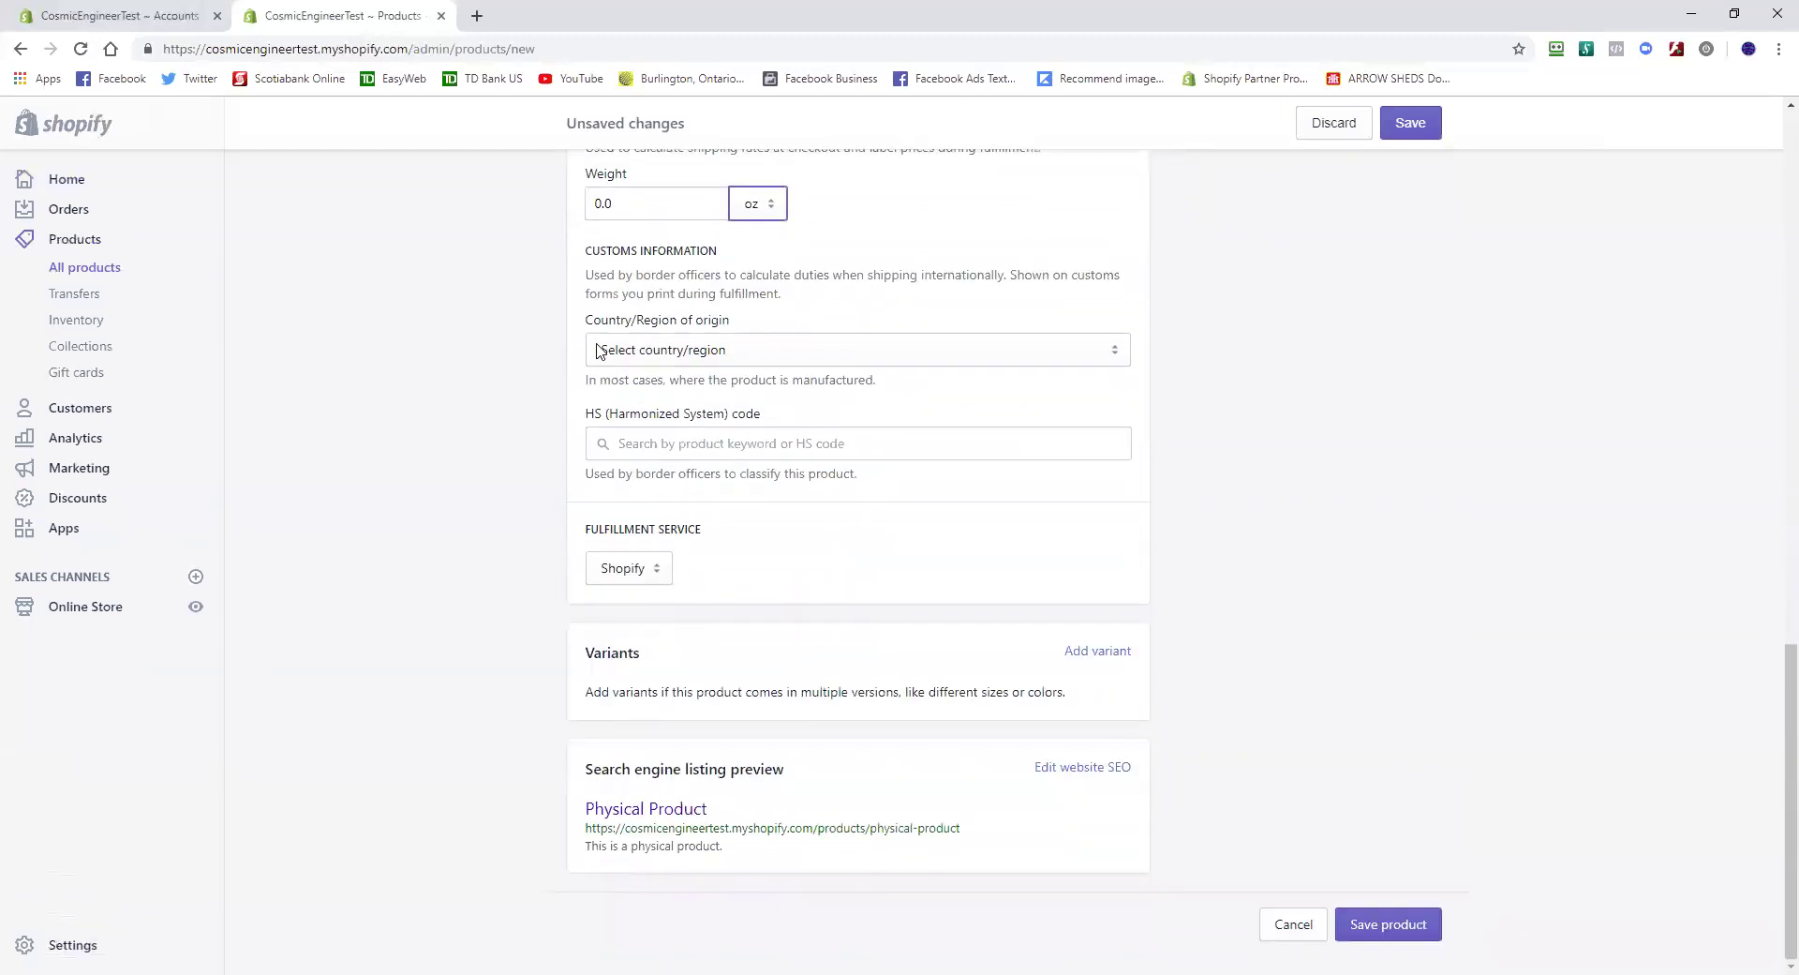
pyautogui.click(1110, 661)
pyautogui.scroll(-2, 952, 747)
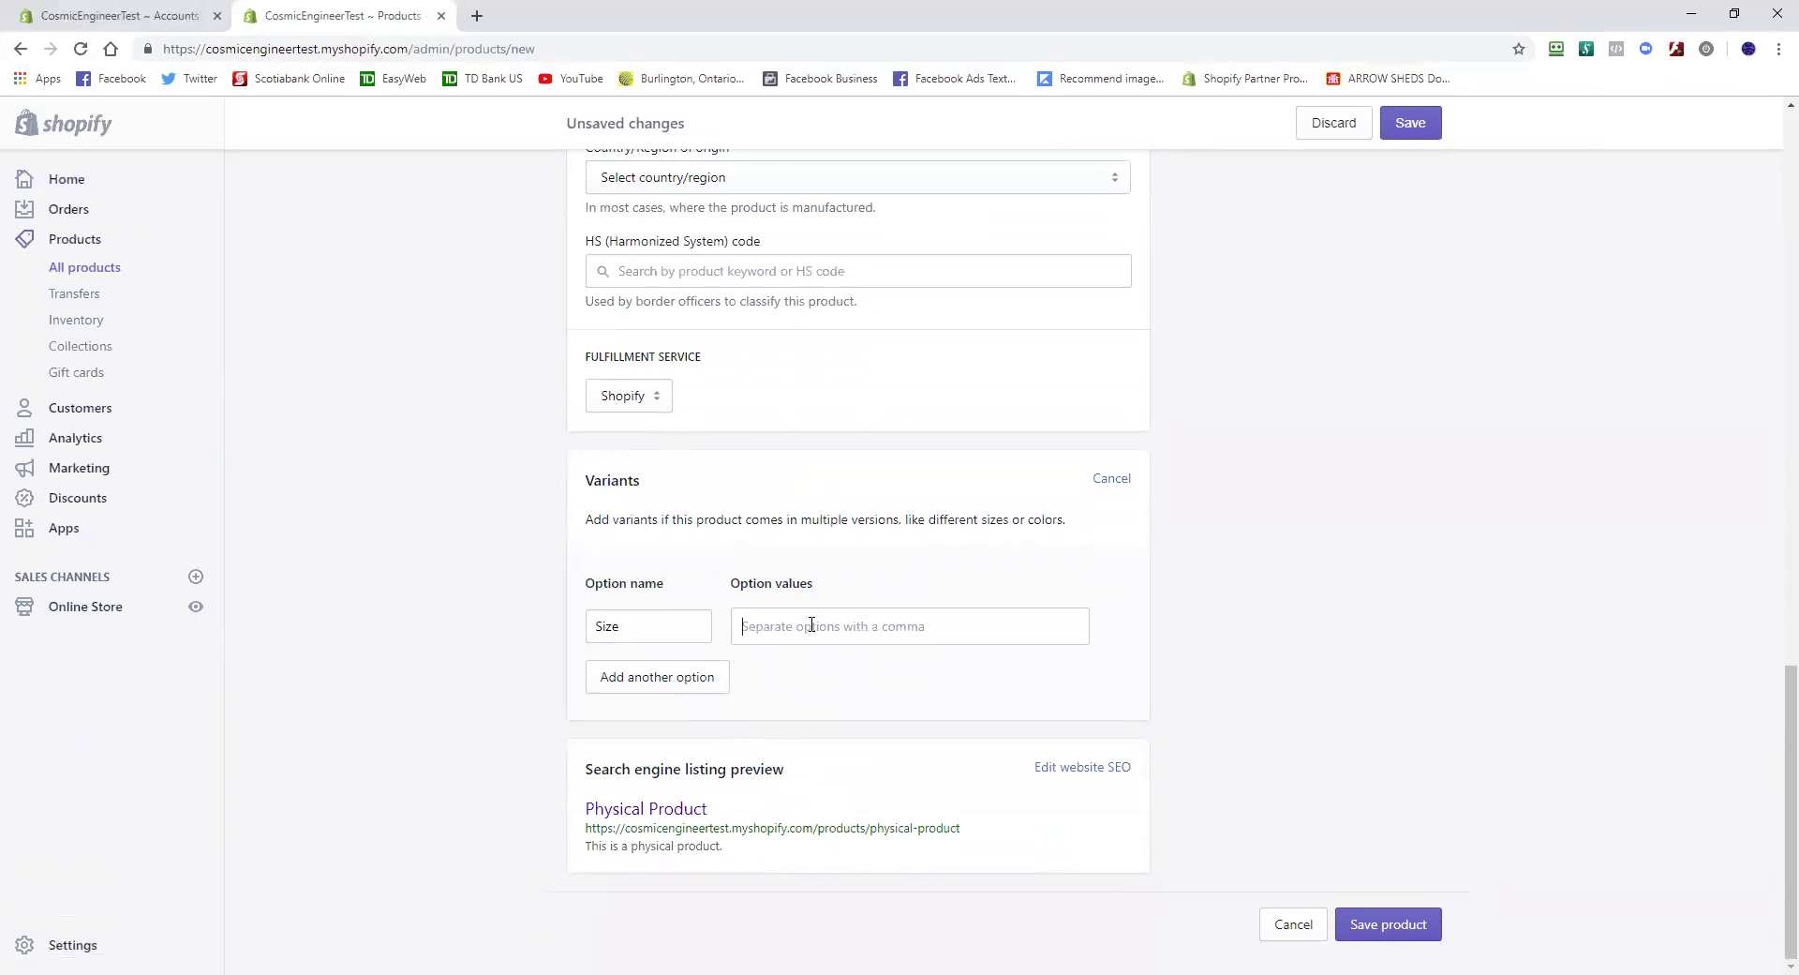
pyautogui.write('s')
pyautogui.press('BackSpace')
pyautogui.write('sm')
pyautogui.press('Return')
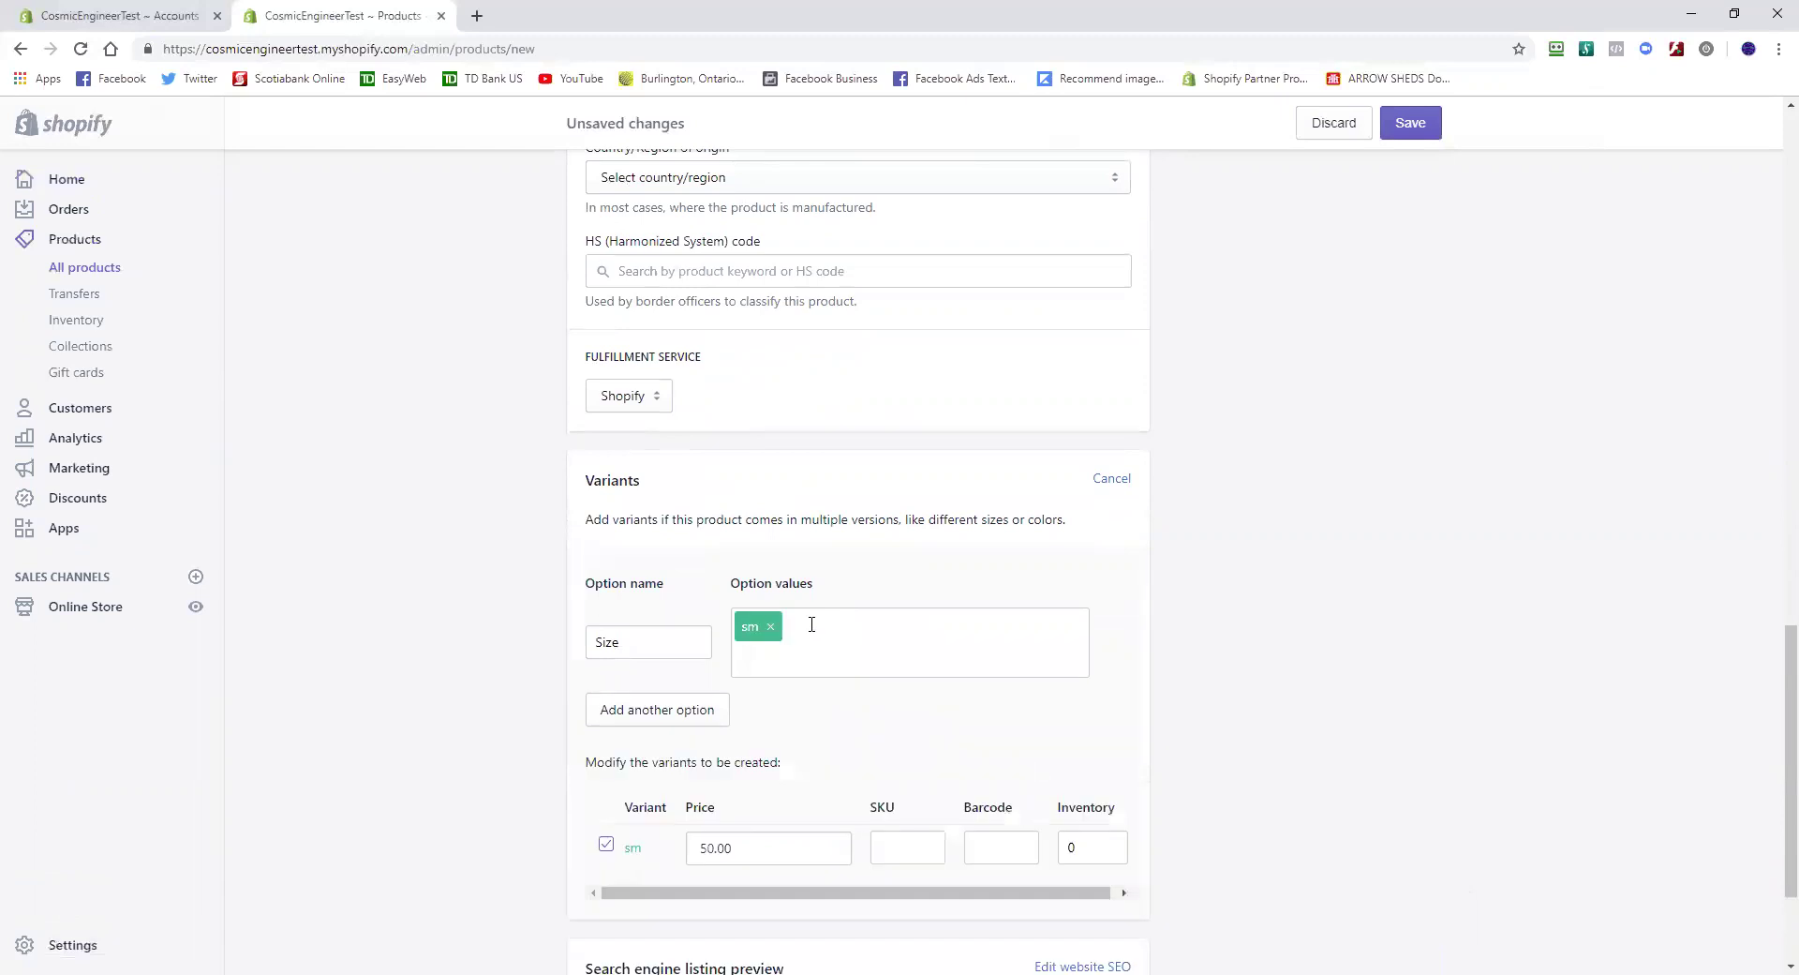
# Add m, lg and xl as further values of the Size option
pyautogui.write('m')
pyautogui.press('Return')
pyautogui.write('lg')
pyautogui.press('Return')
pyautogui.write('xl')
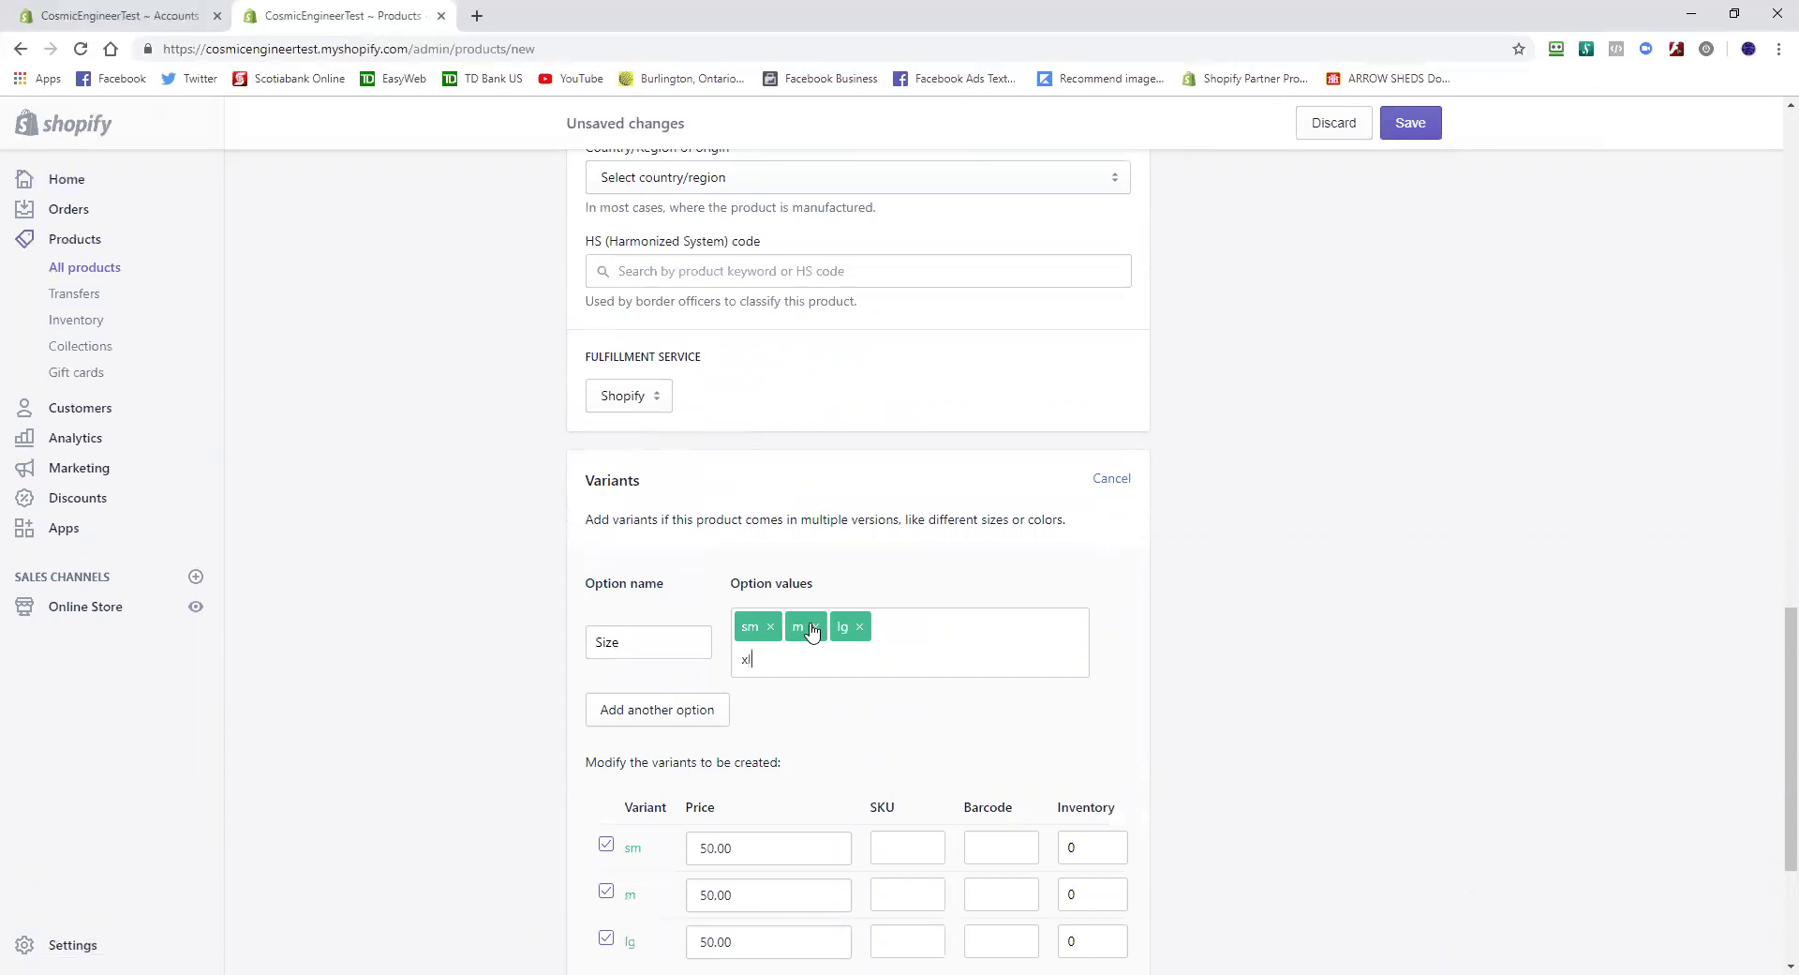
pyautogui.press('Return')
pyautogui.scroll(-2, 824, 705)
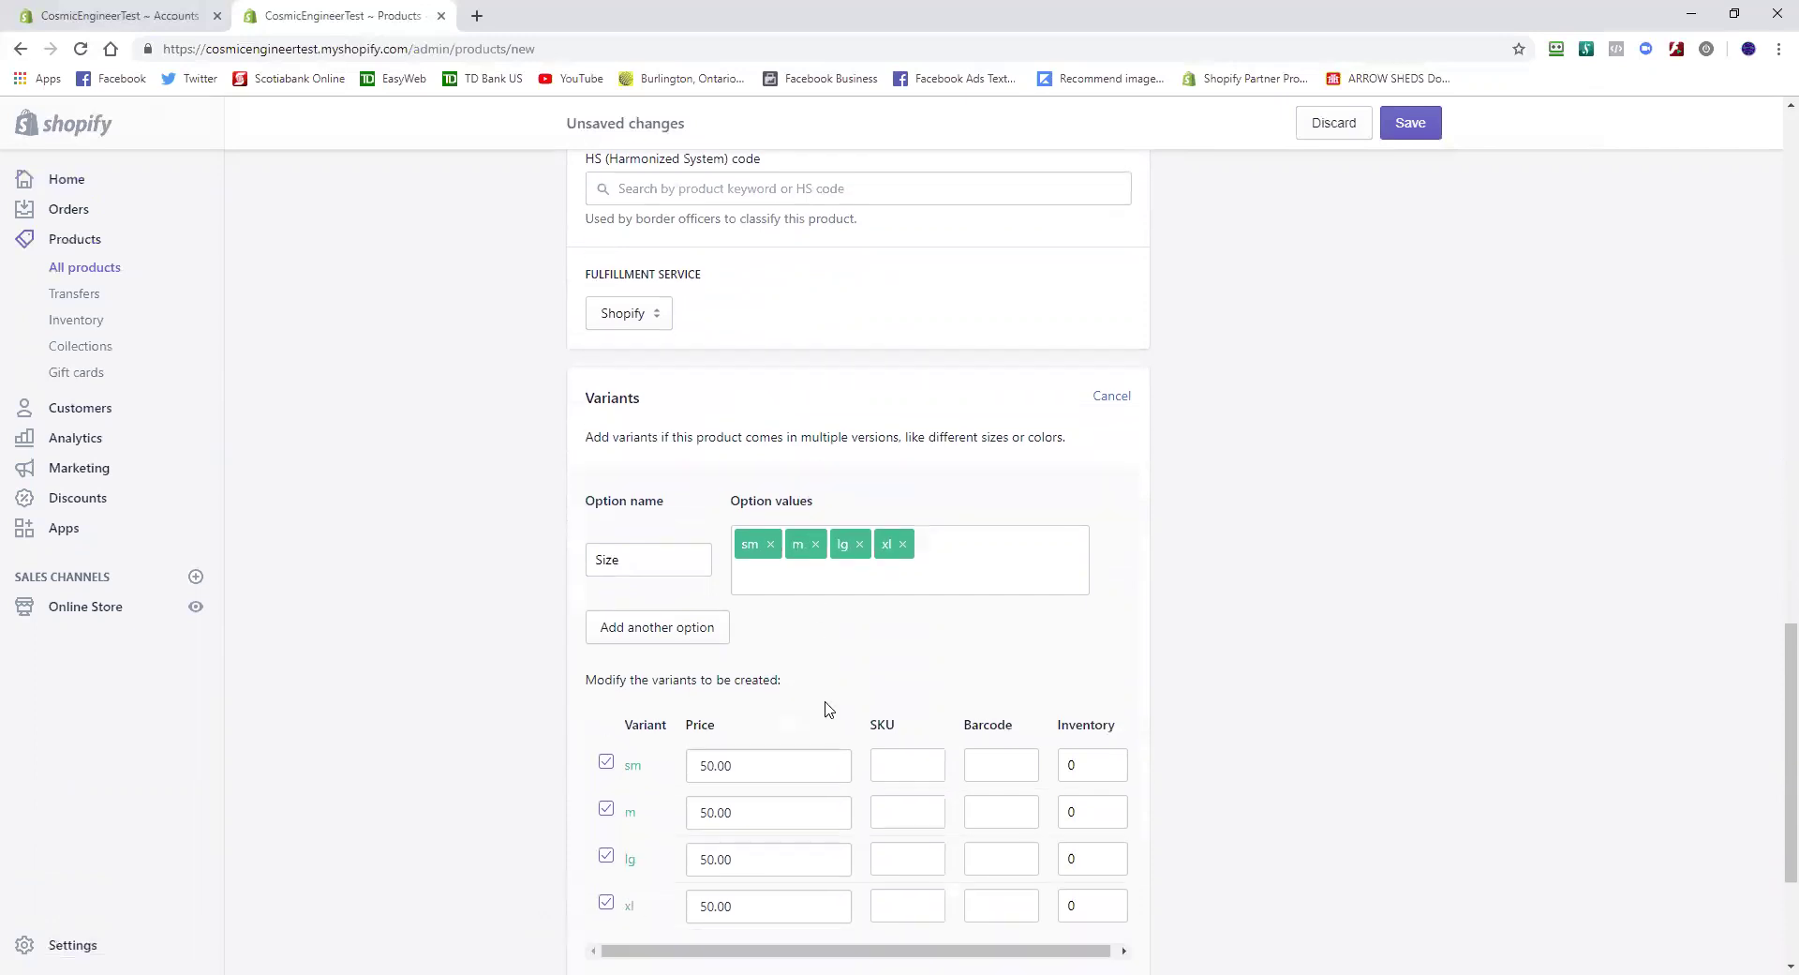
# Save the new product and open its sm variant for editing
pyautogui.click(892, 665)
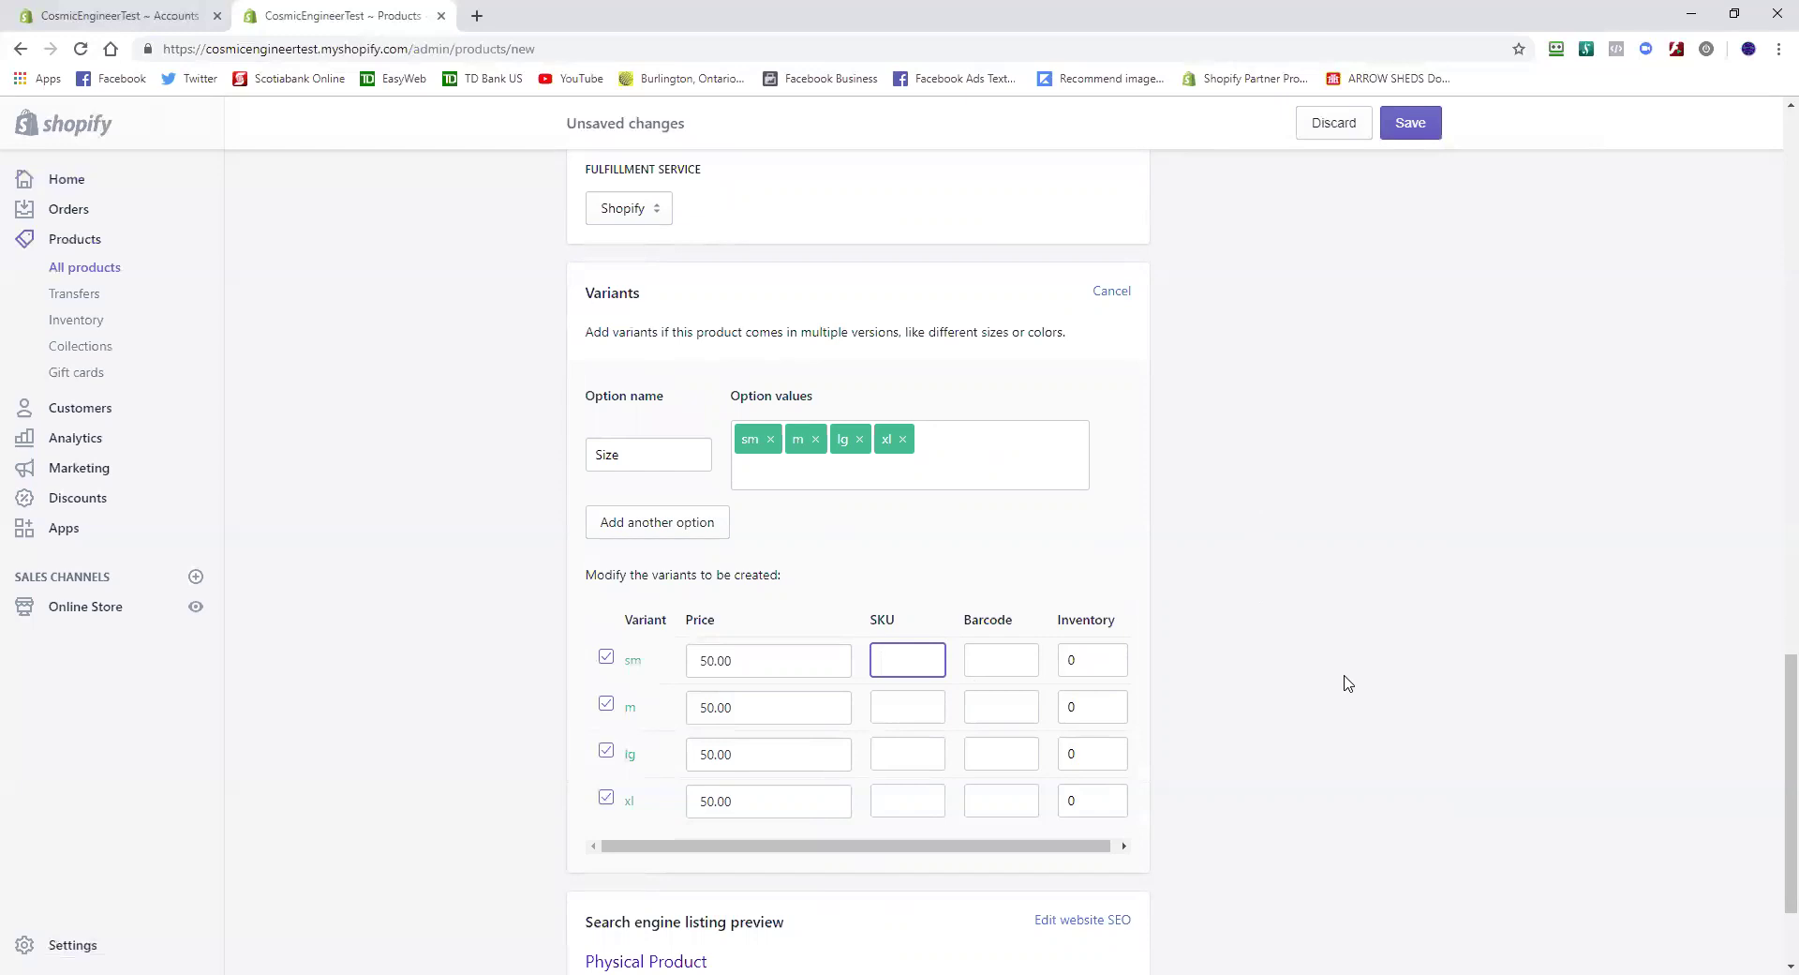
pyautogui.click(1440, 134)
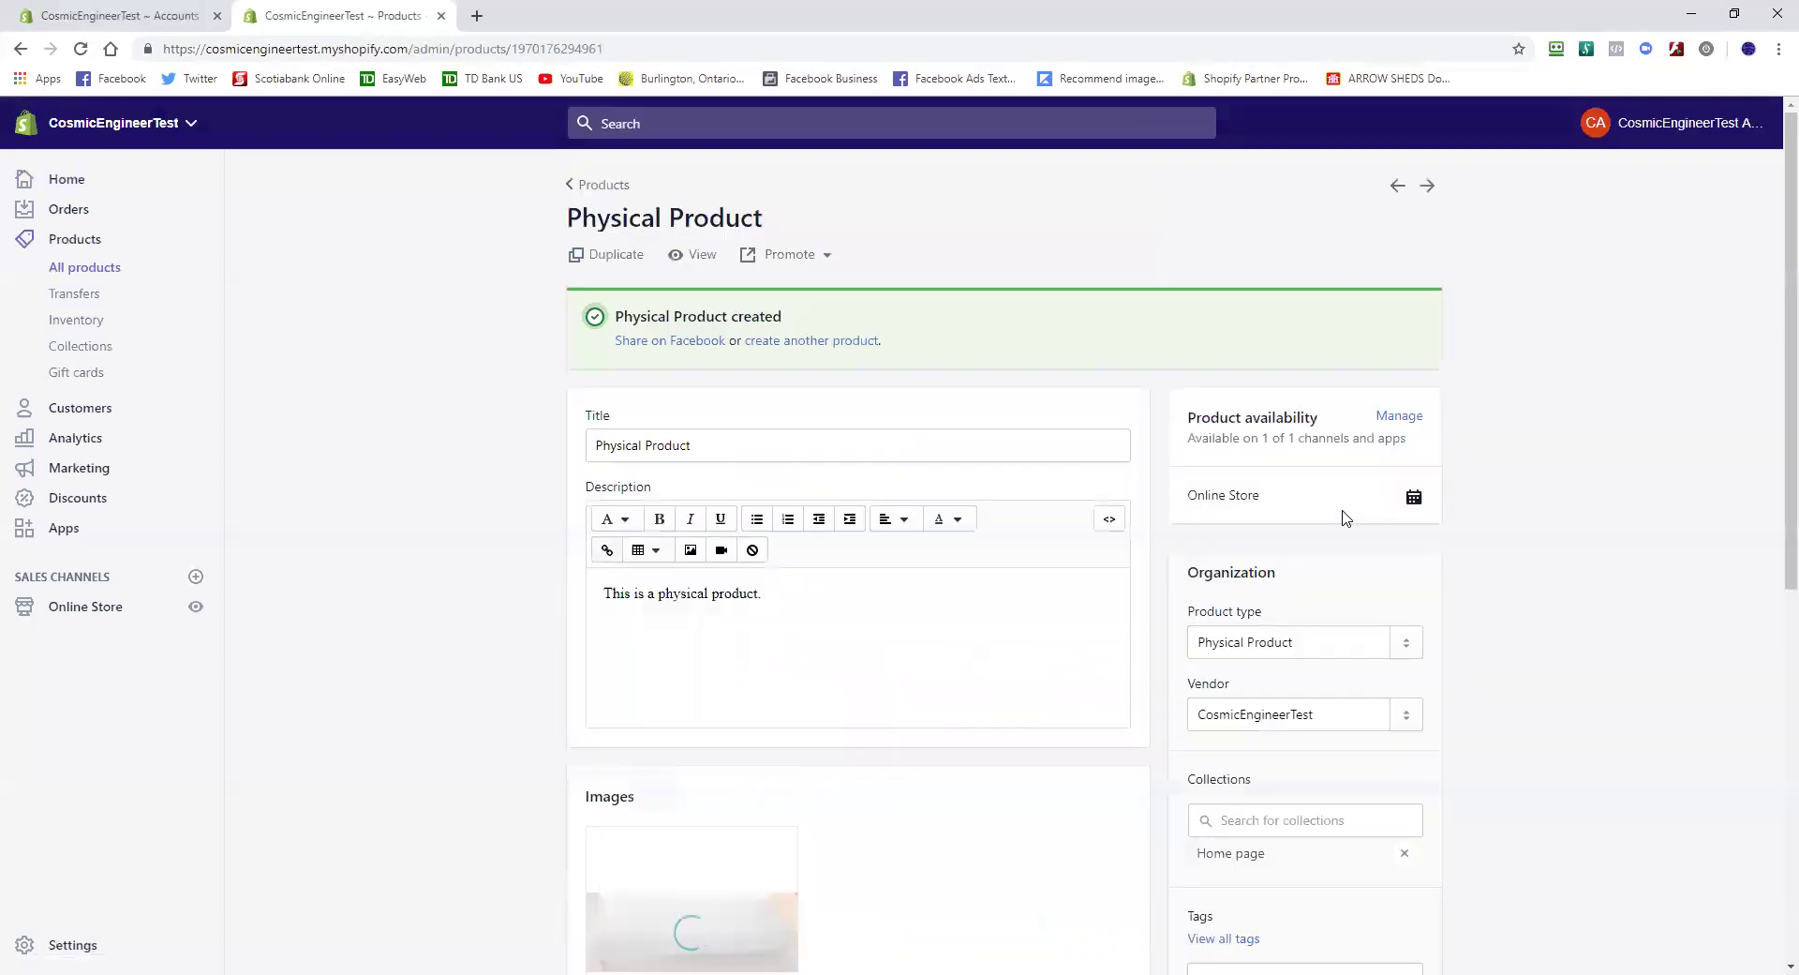
pyautogui.scroll(-4, 1346, 518)
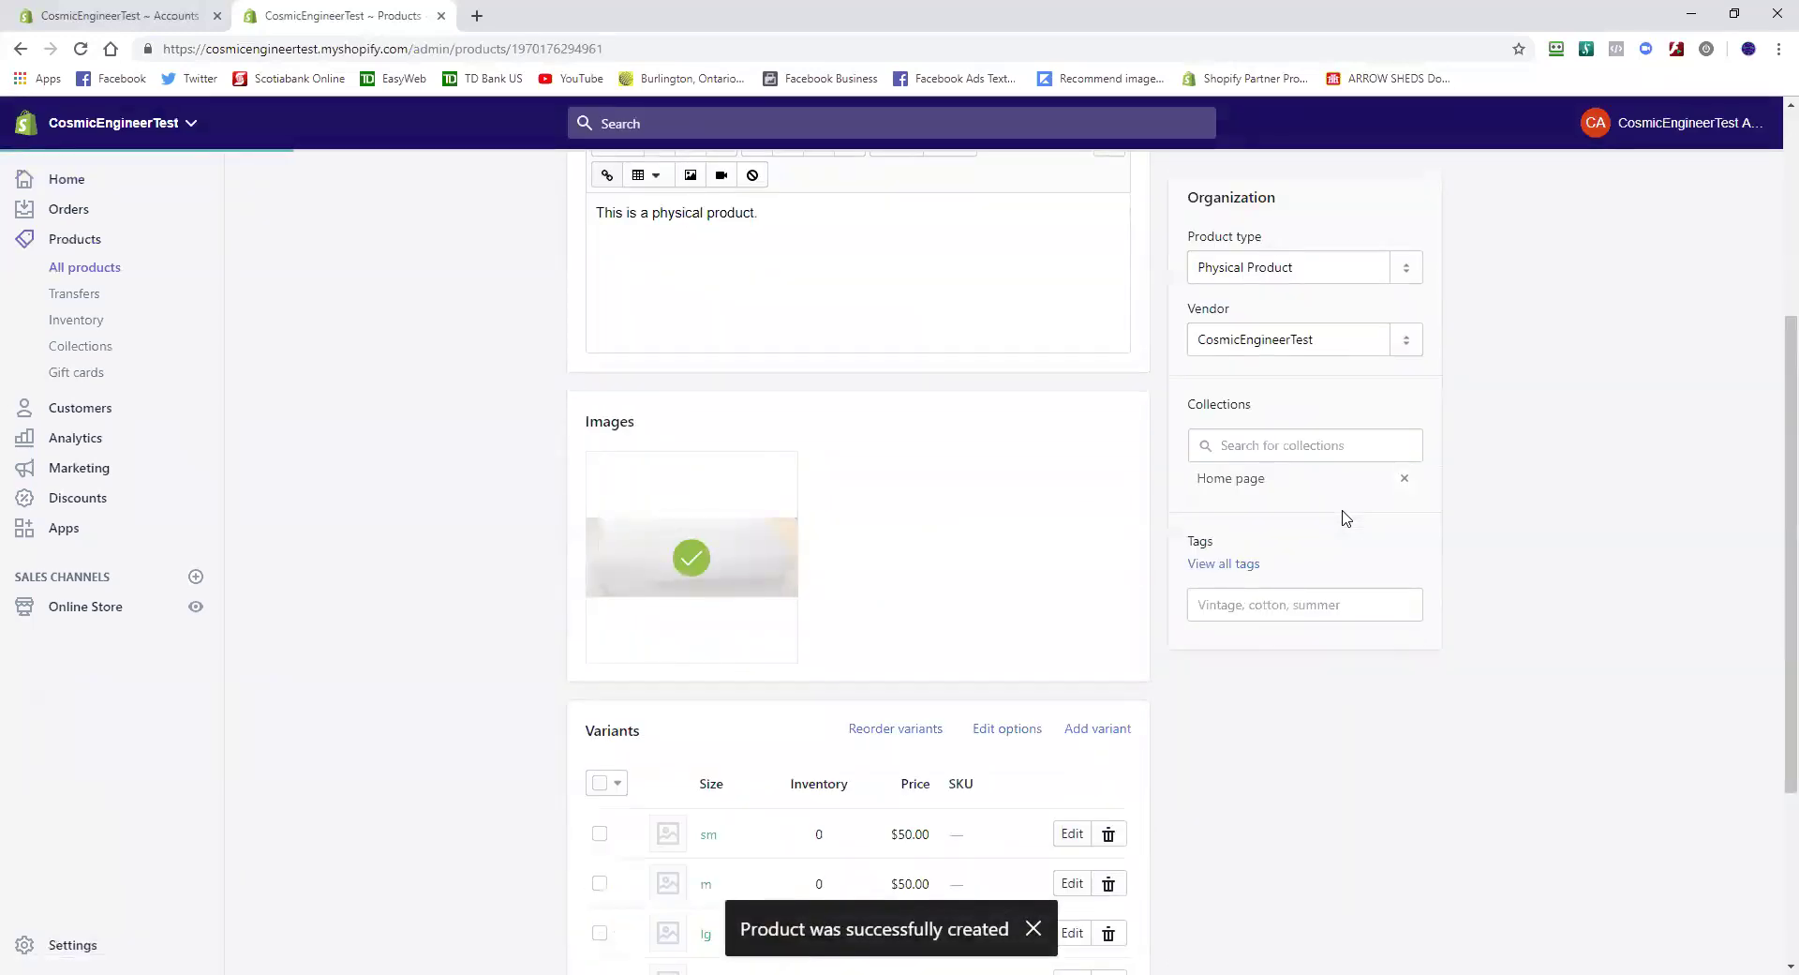
pyautogui.scroll(-3, 1346, 519)
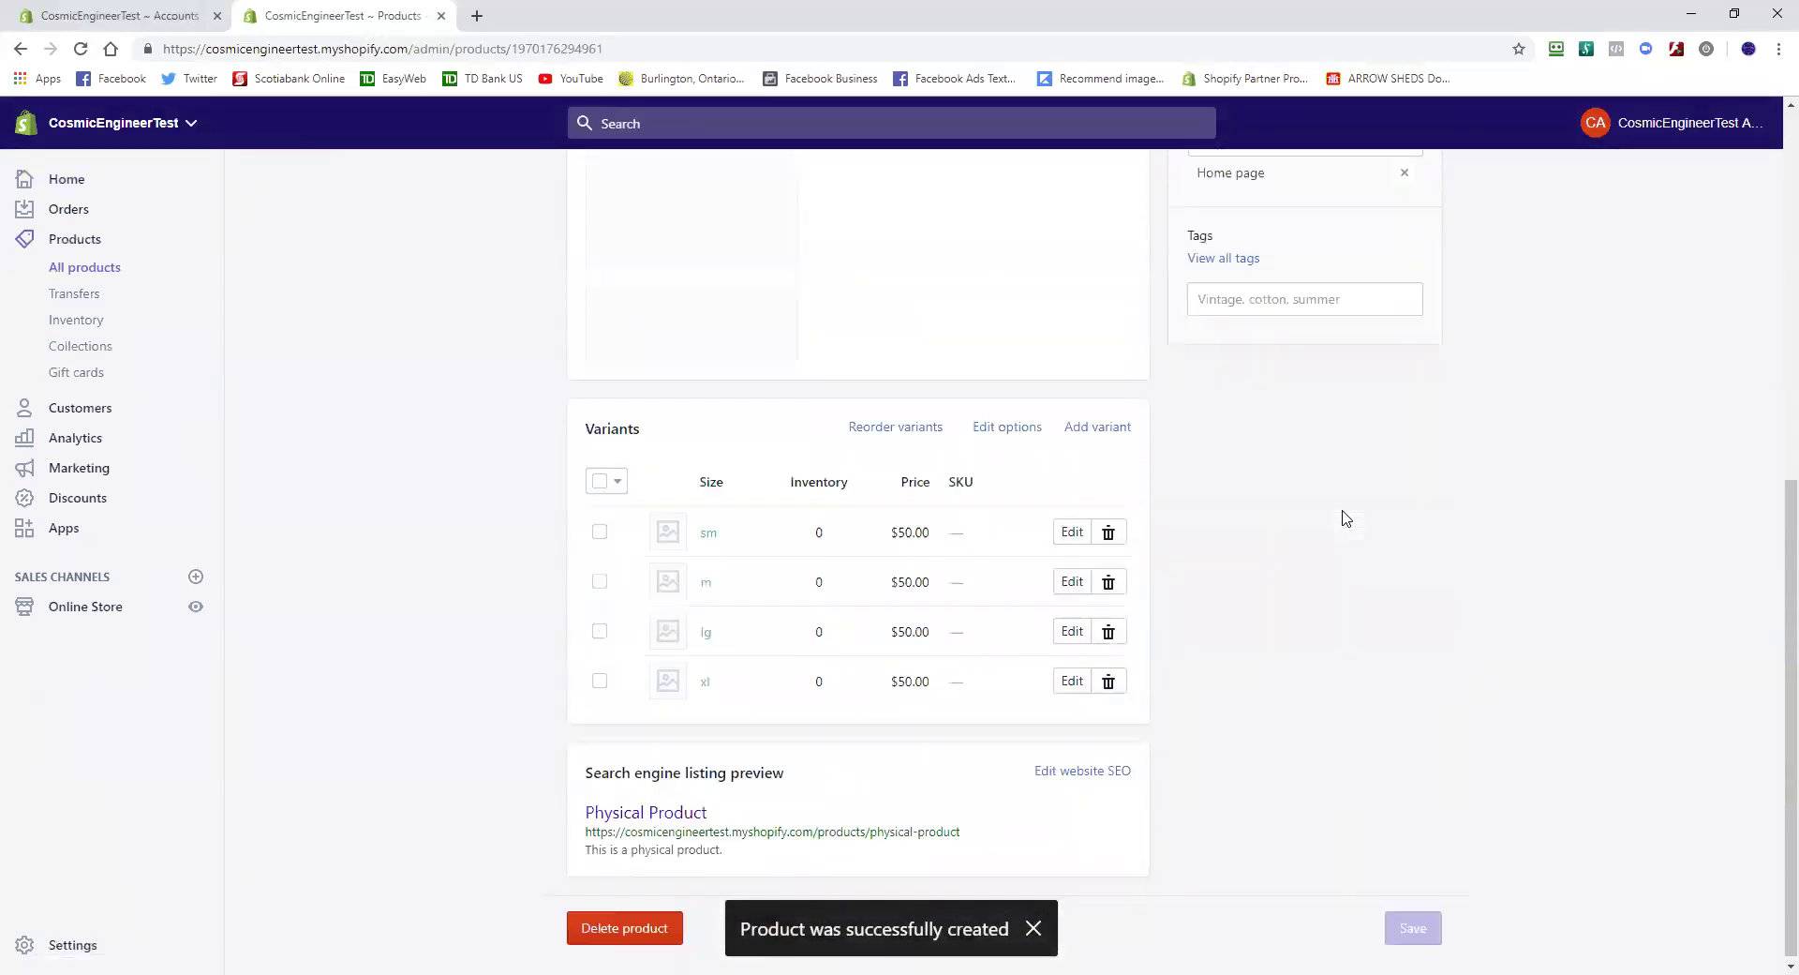
pyautogui.click(1072, 532)
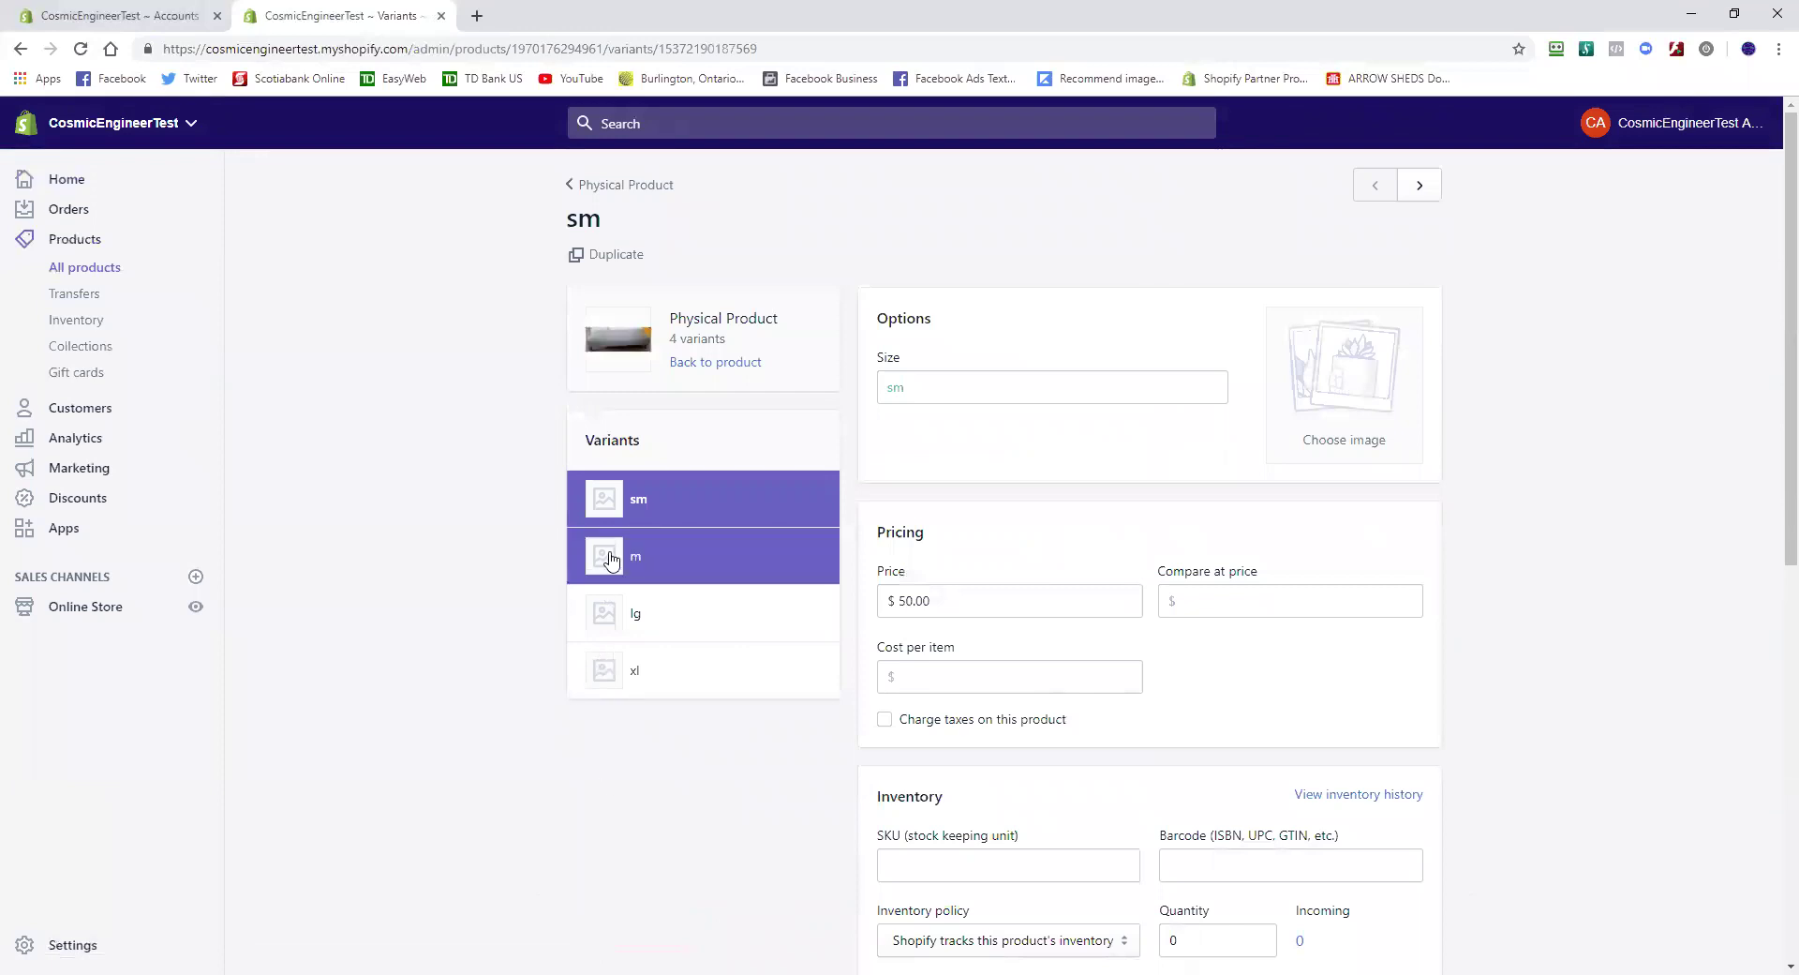
# Examine the sm variant's image, pricing, inventory and shipping settings
pyautogui.scroll(-1, 656, 713)
pyautogui.scroll(1, 741, 673)
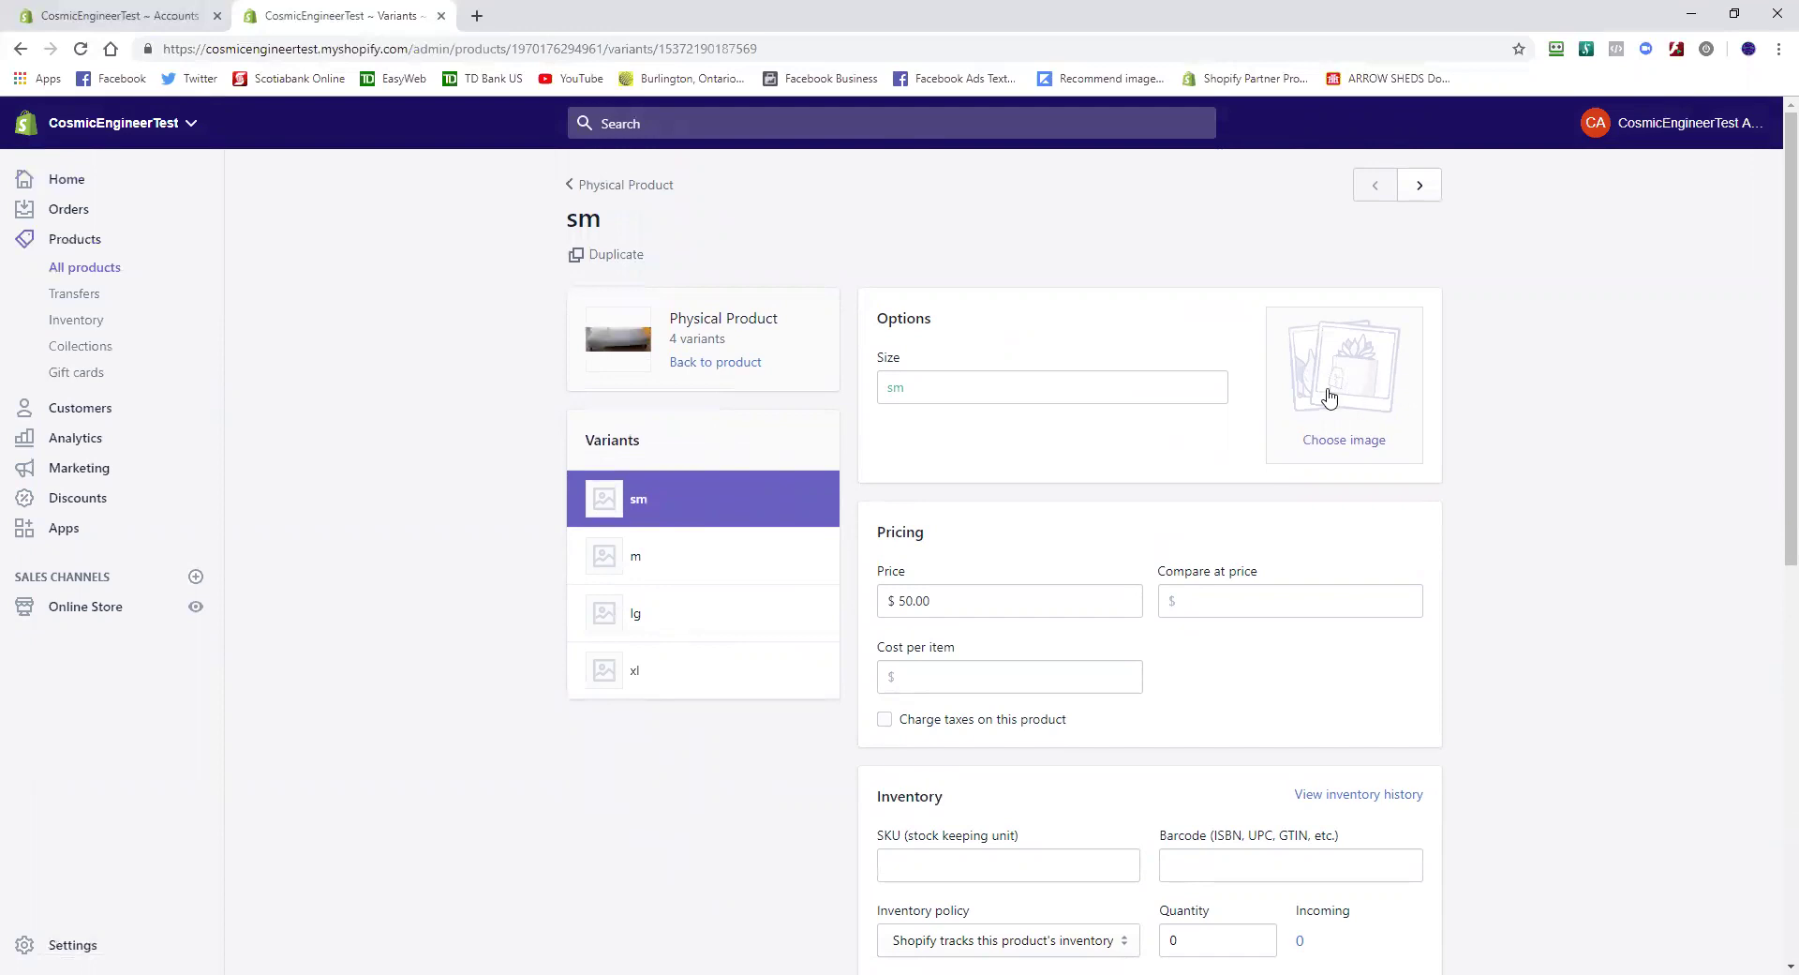
pyautogui.scroll(-3, 1369, 392)
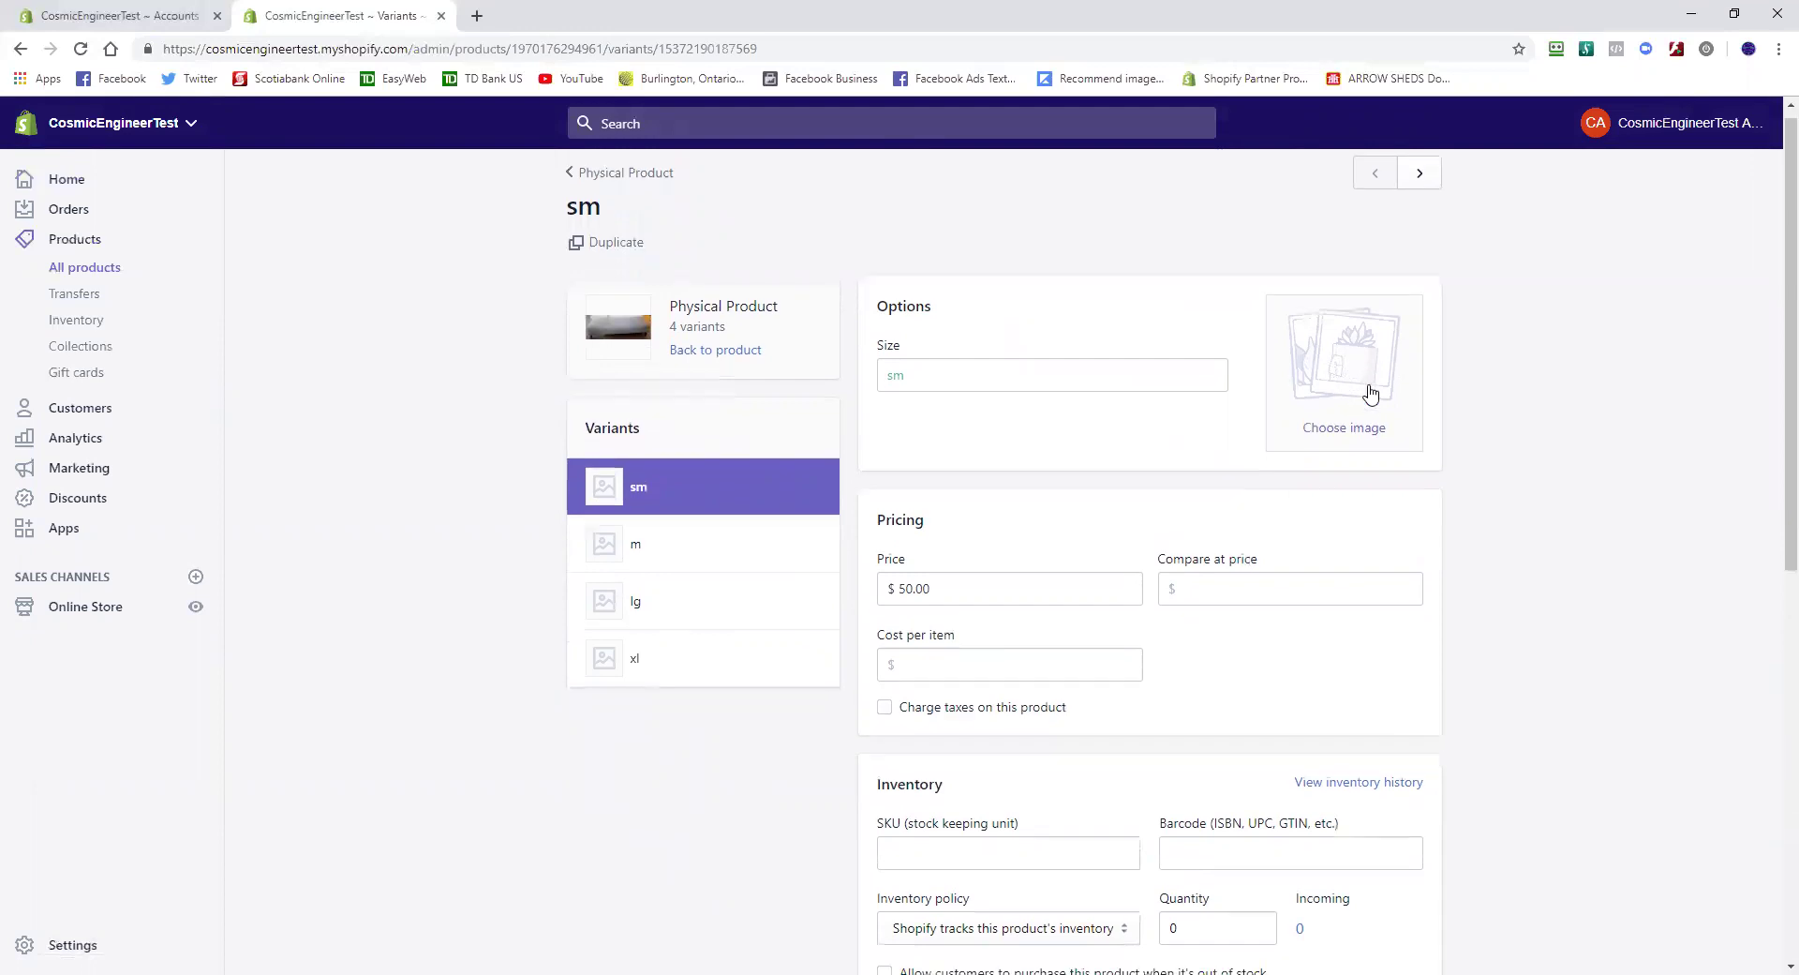
pyautogui.scroll(1, 1366, 392)
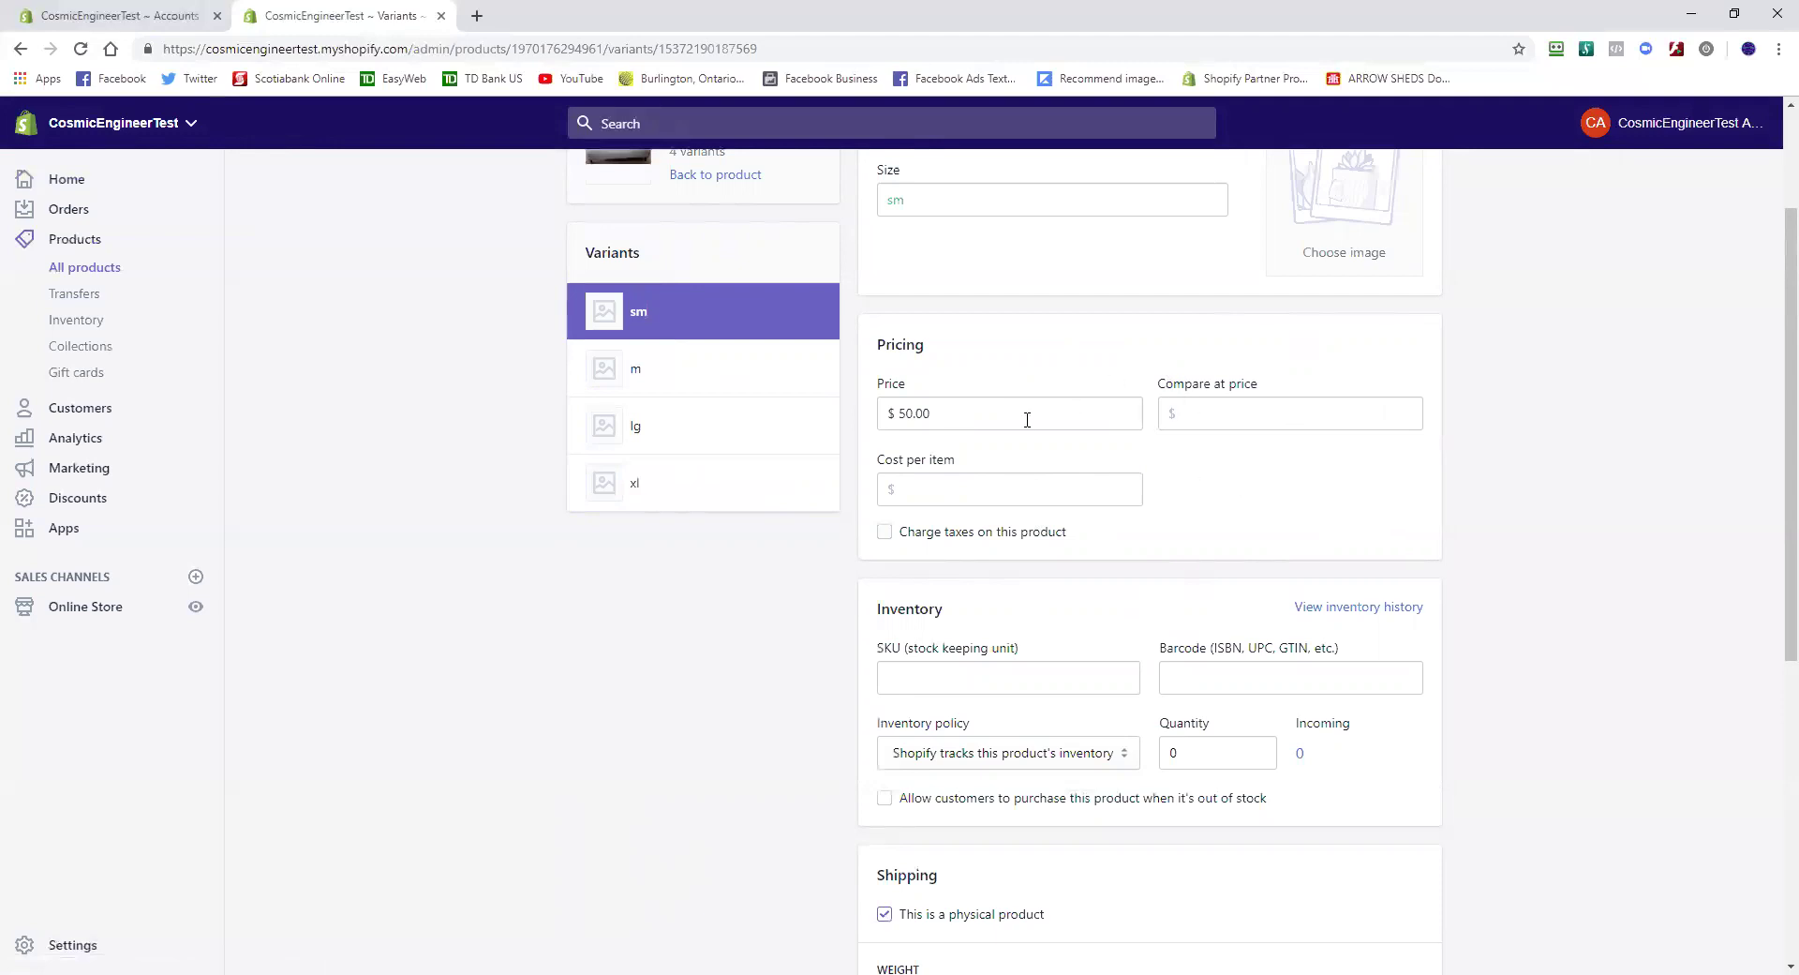
pyautogui.scroll(1, 1361, 467)
pyautogui.scroll(3, 1359, 469)
pyautogui.scroll(-2, 1359, 468)
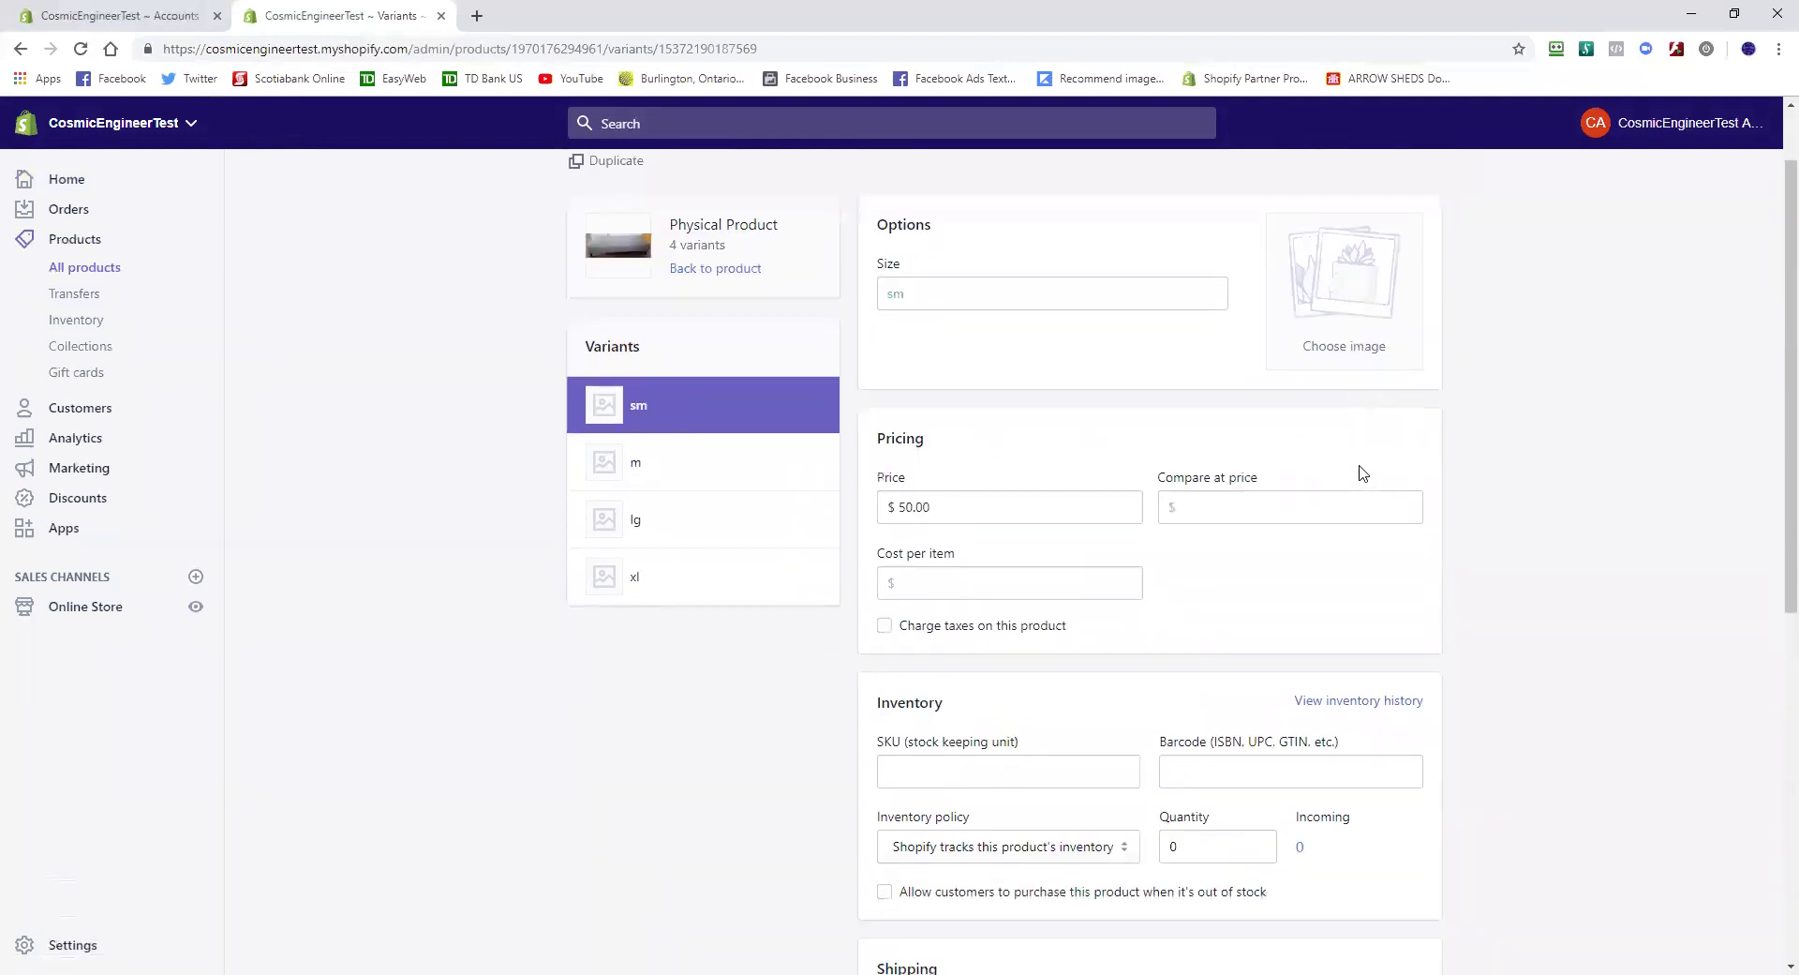
pyautogui.click(1275, 505)
pyautogui.click(991, 506)
pyautogui.scroll(-2, 990, 506)
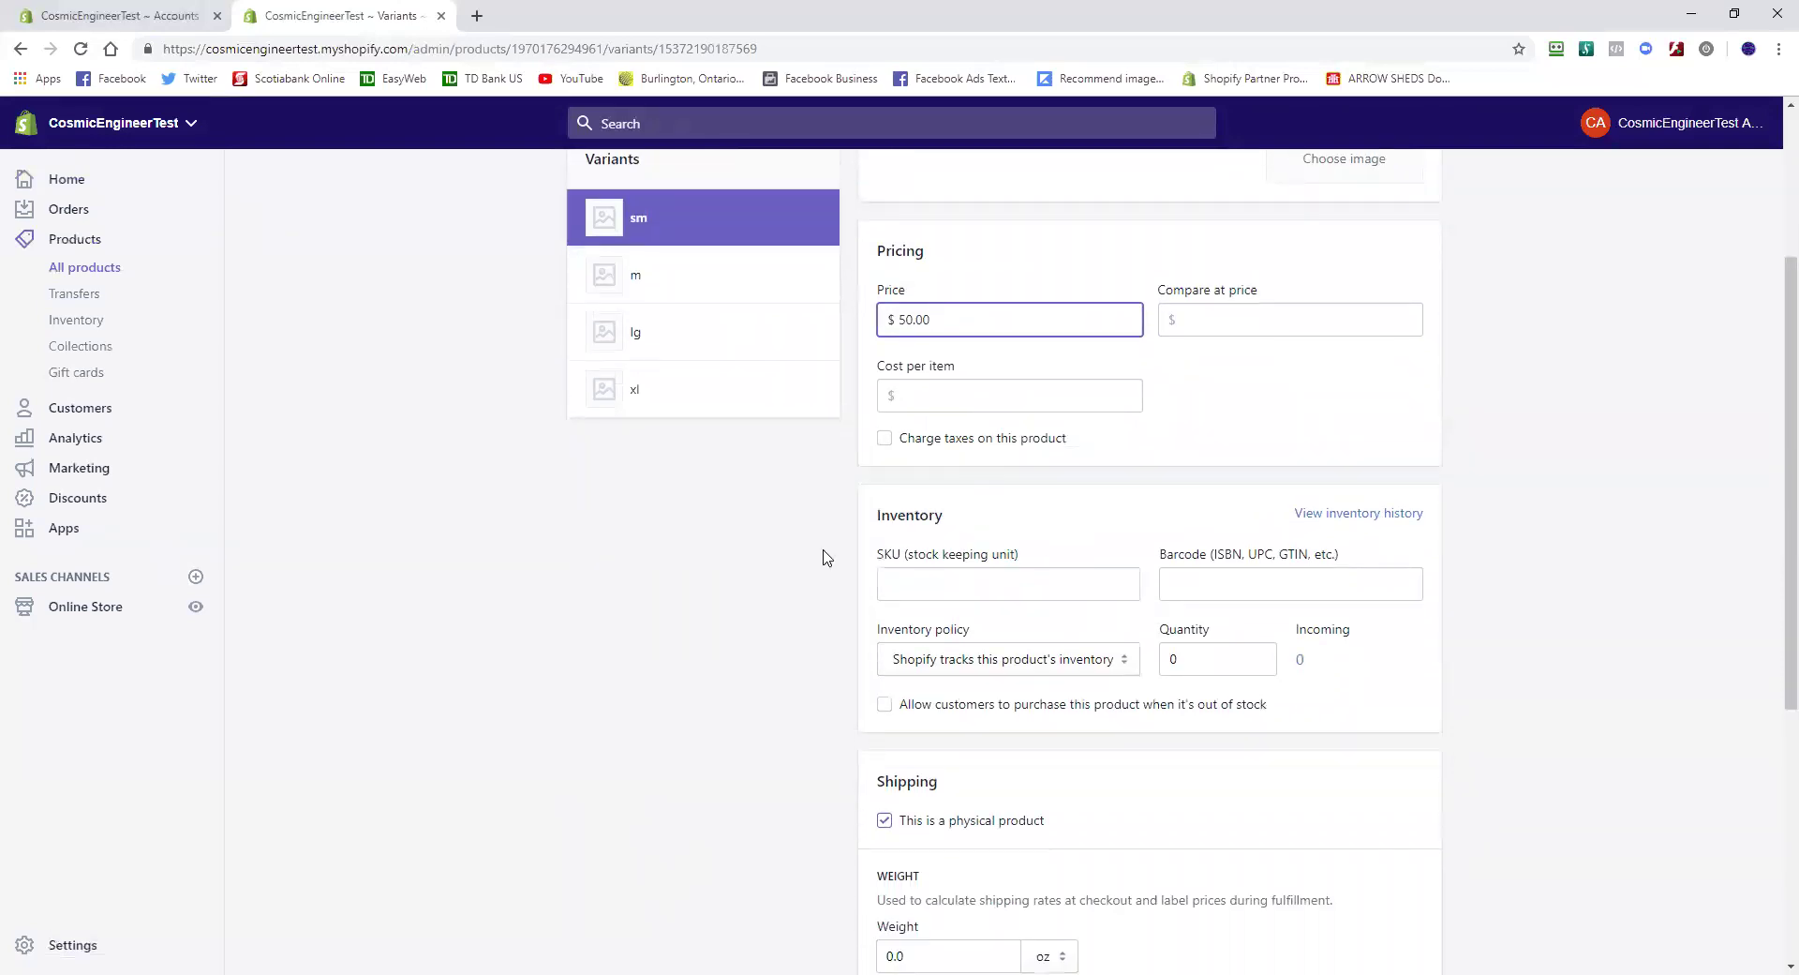
pyautogui.scroll(-2, 863, 583)
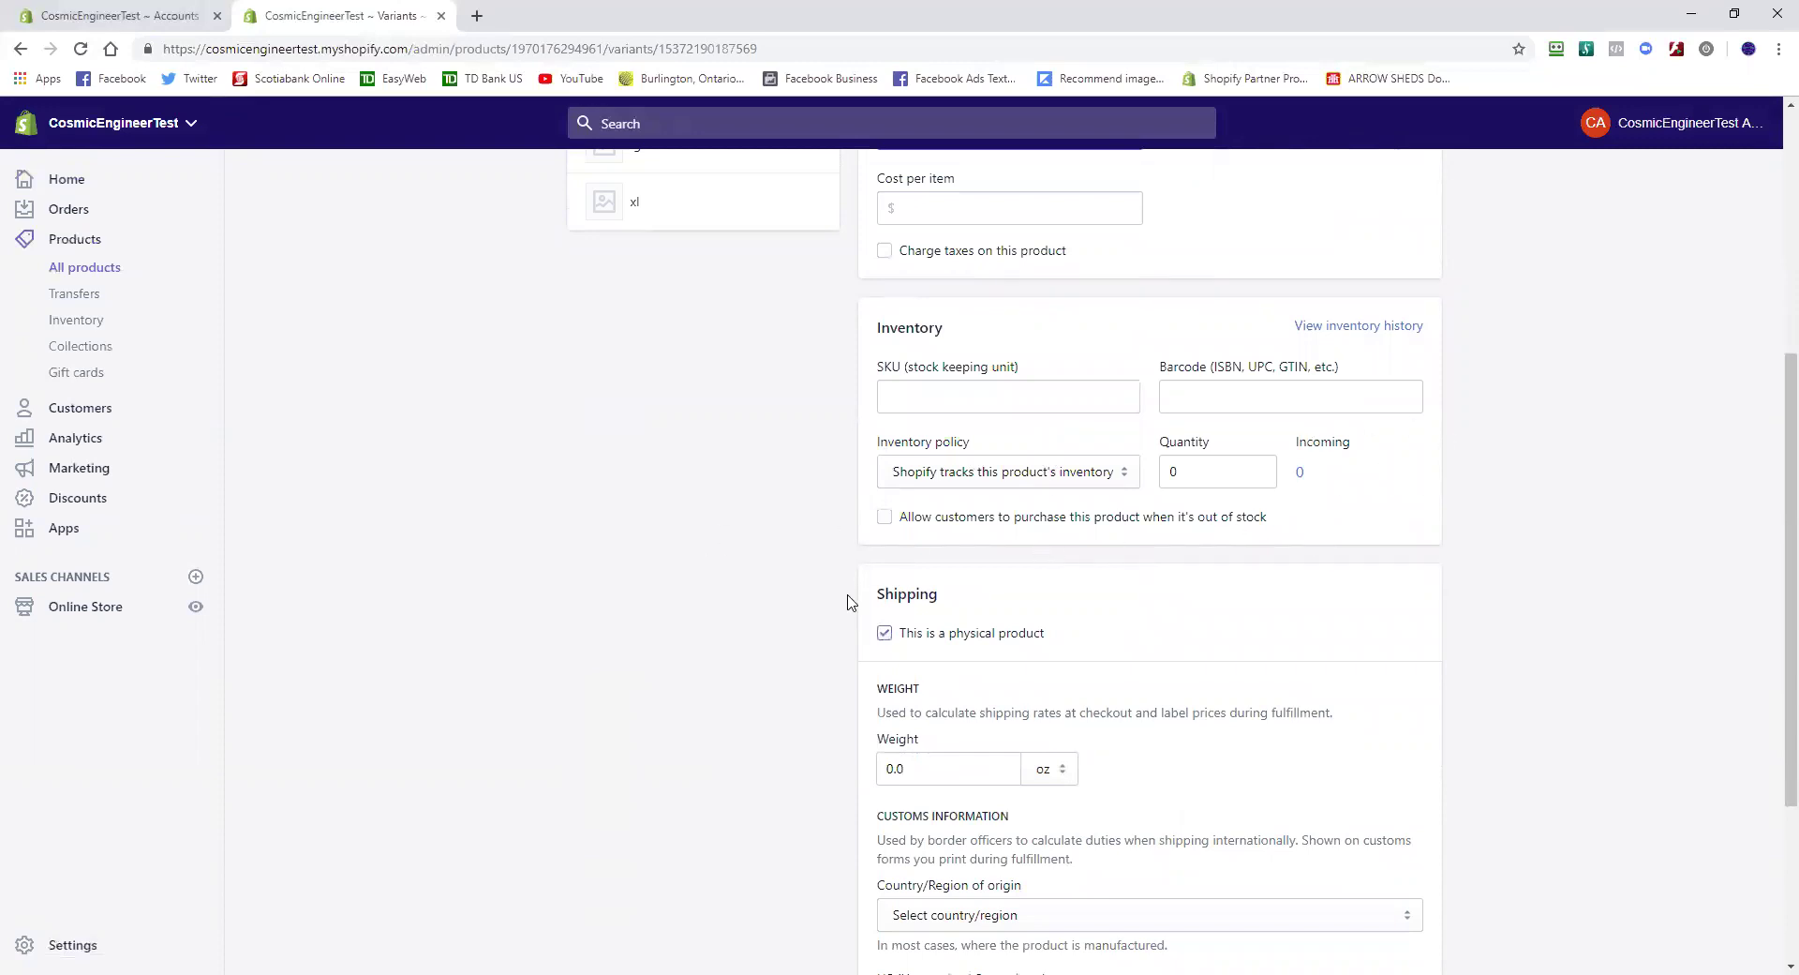
pyautogui.scroll(-3, 872, 570)
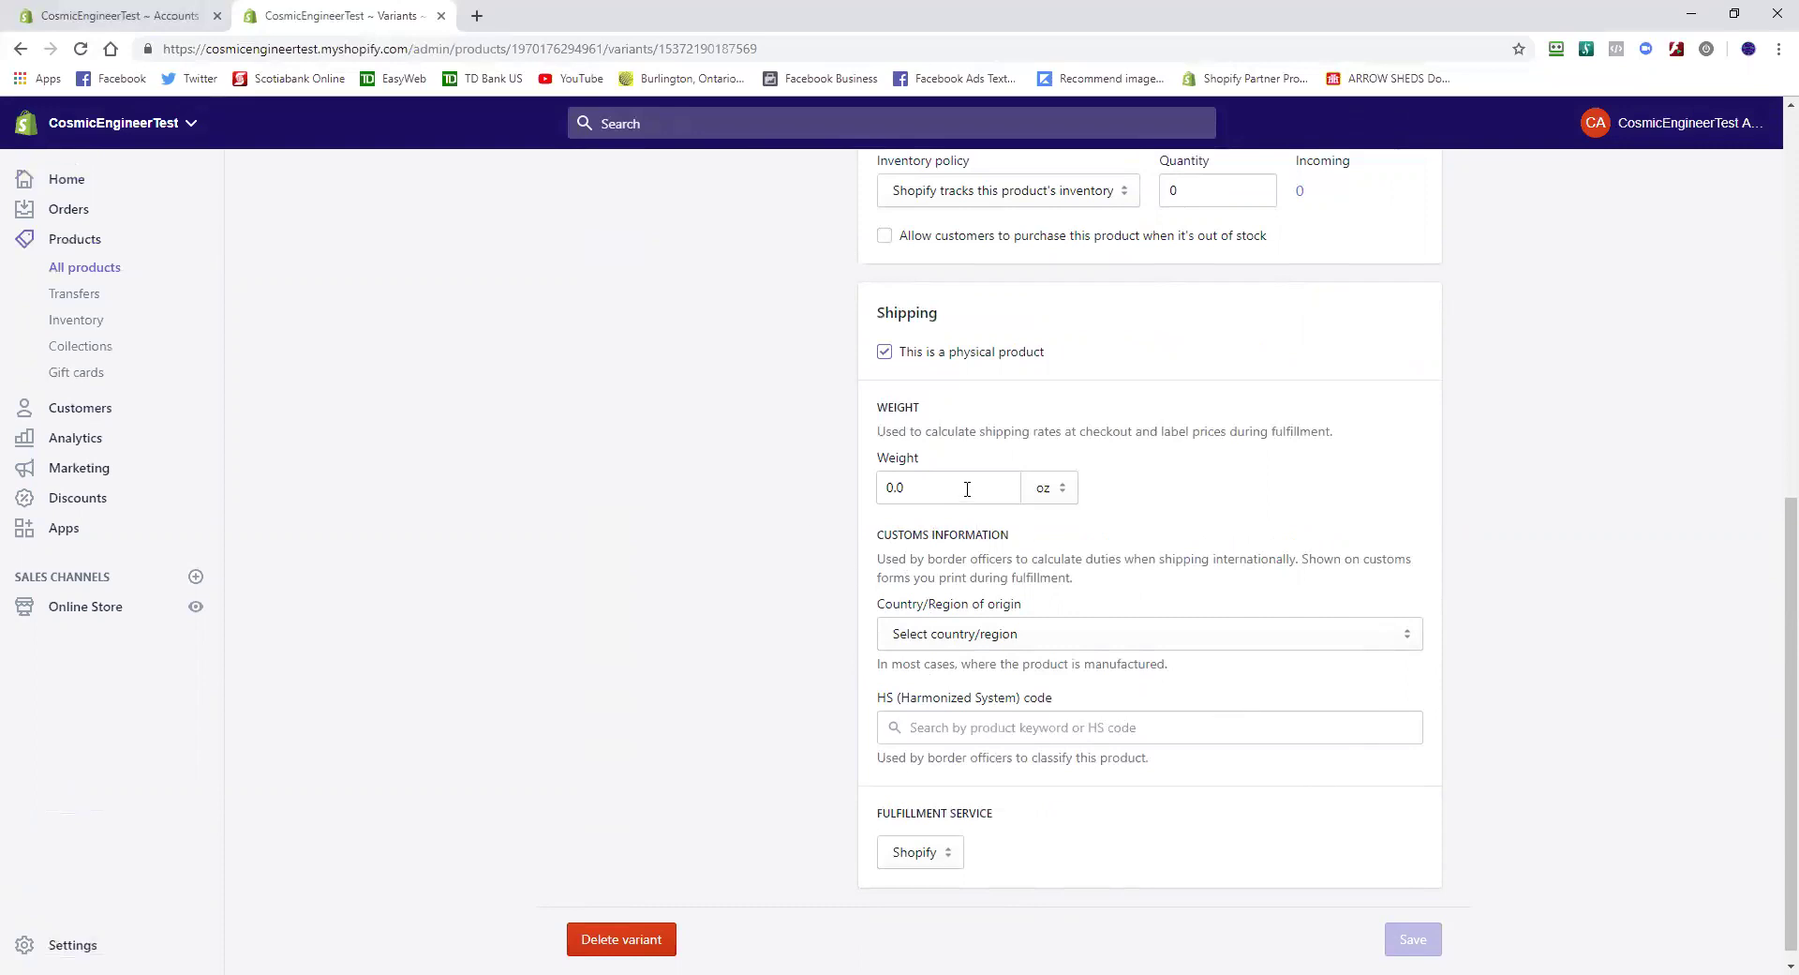
# Set the sm variant's weight unit to kg and save the variant
pyautogui.click(1065, 490)
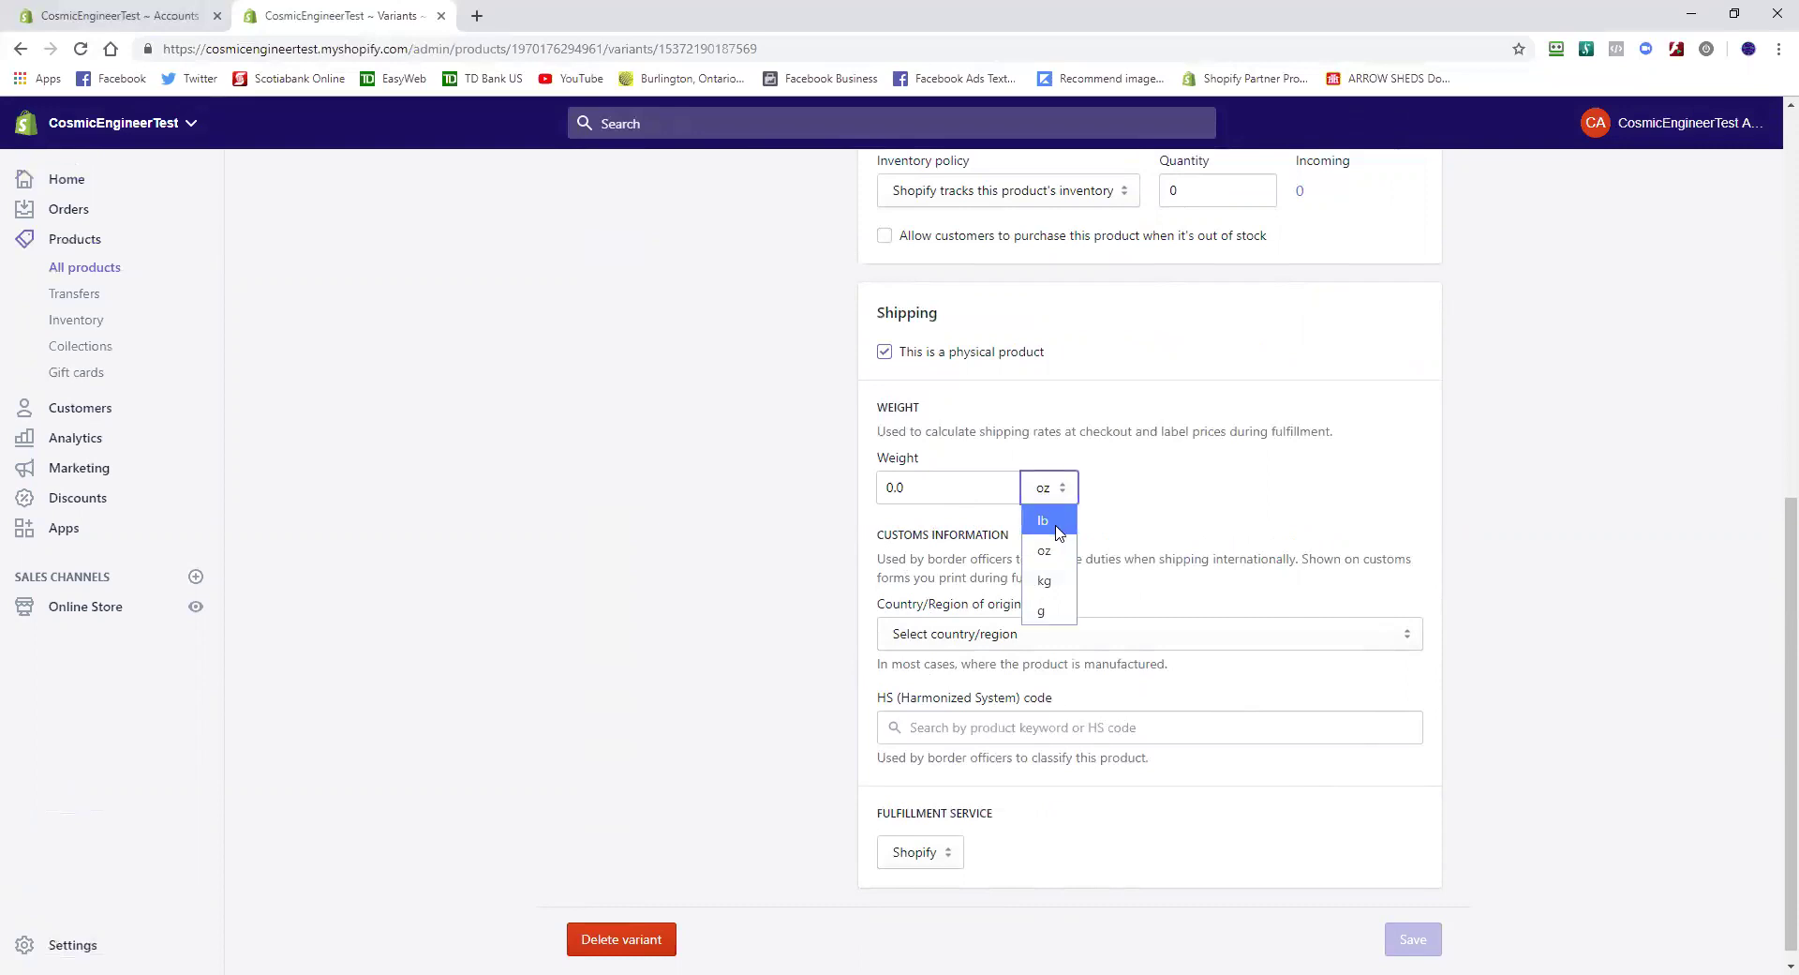
pyautogui.click(1167, 489)
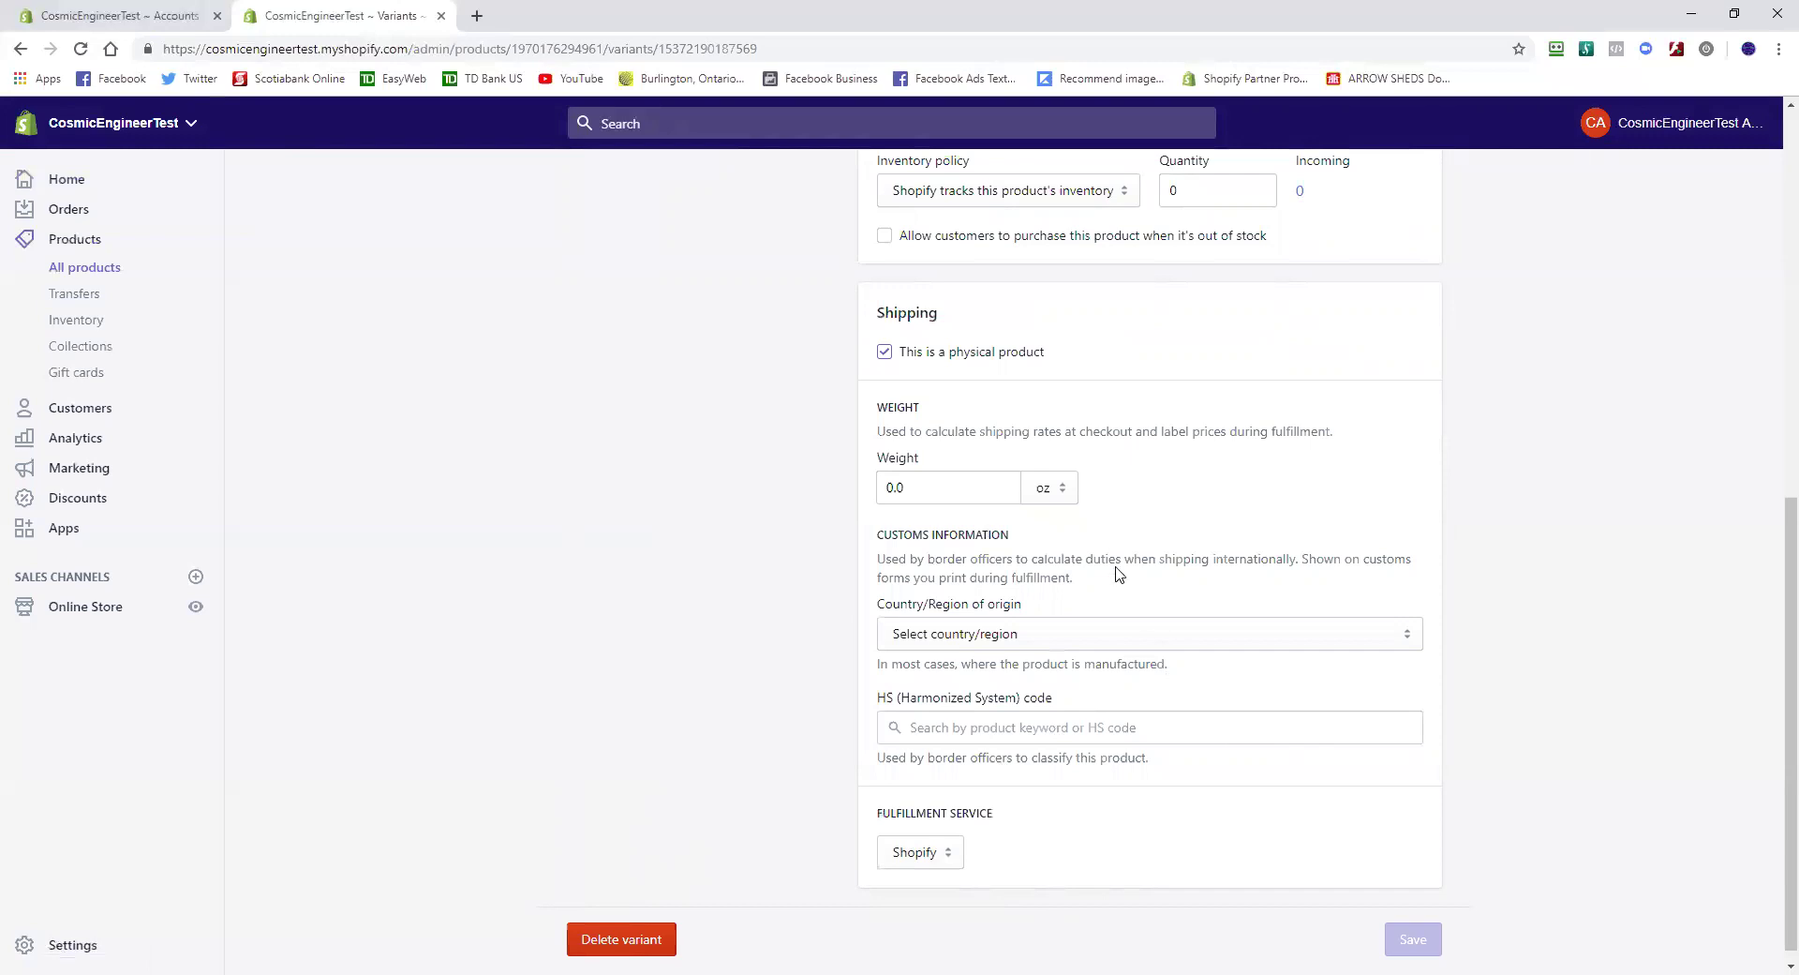
pyautogui.click(1064, 487)
pyautogui.click(1043, 583)
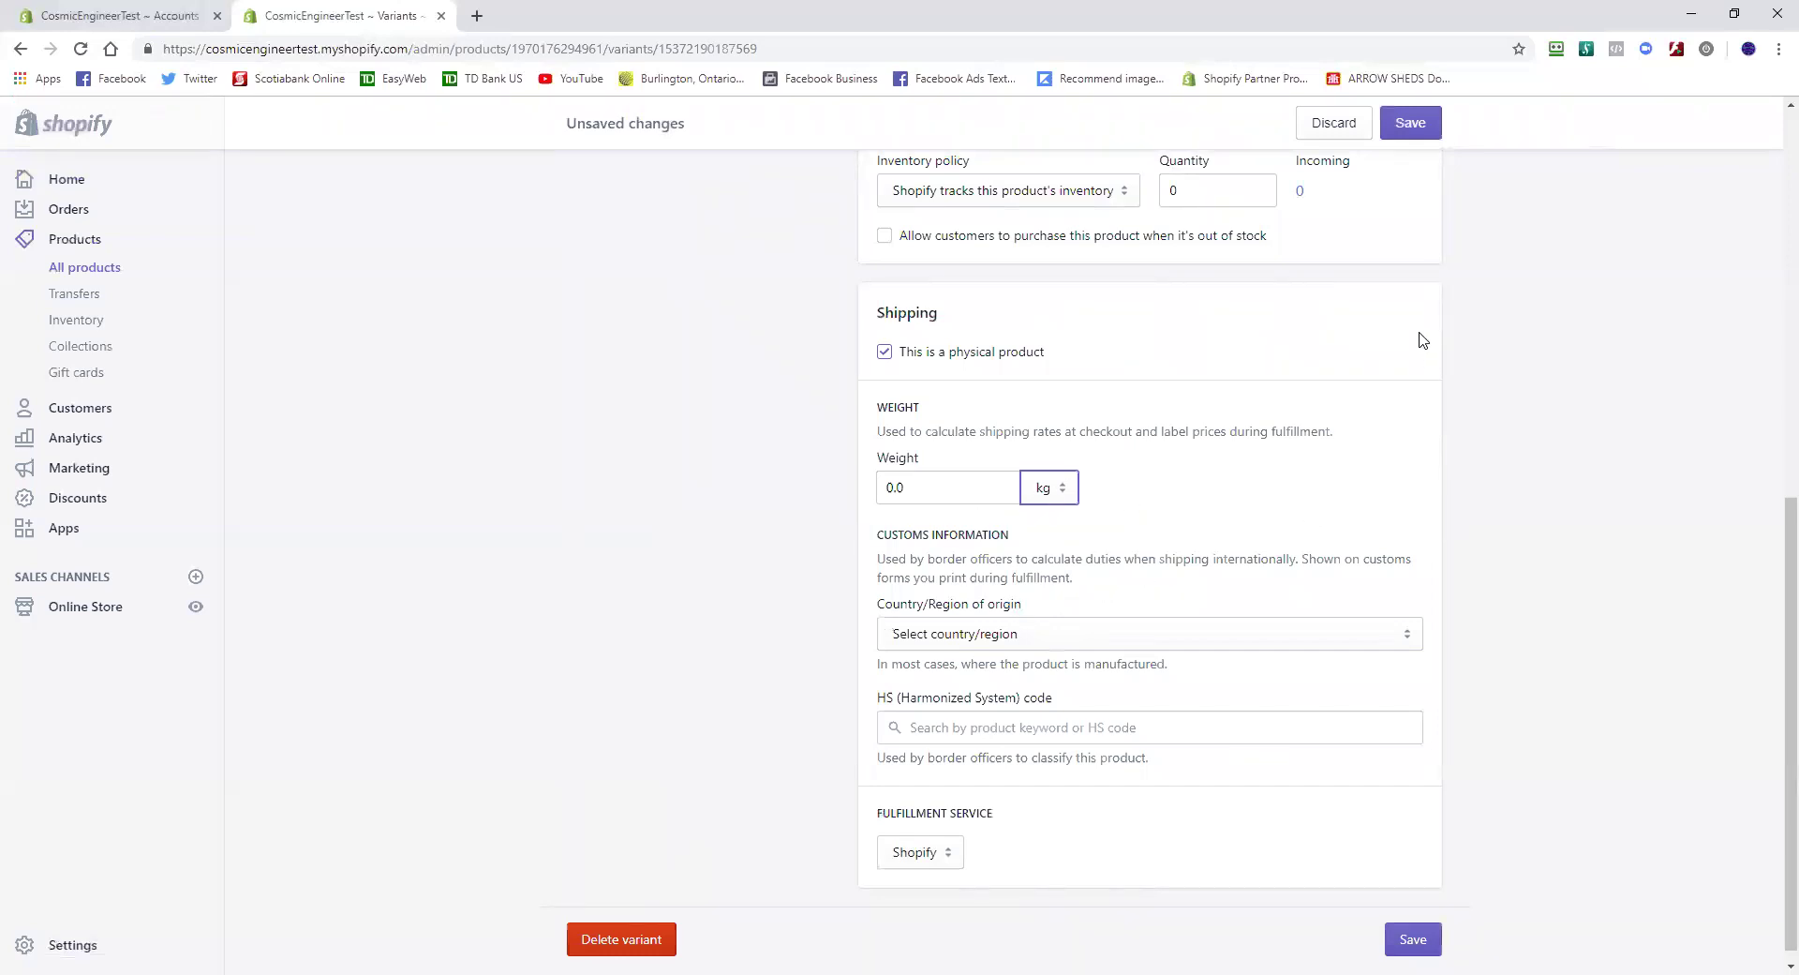
pyautogui.scroll(8, 1420, 339)
pyautogui.click(1411, 123)
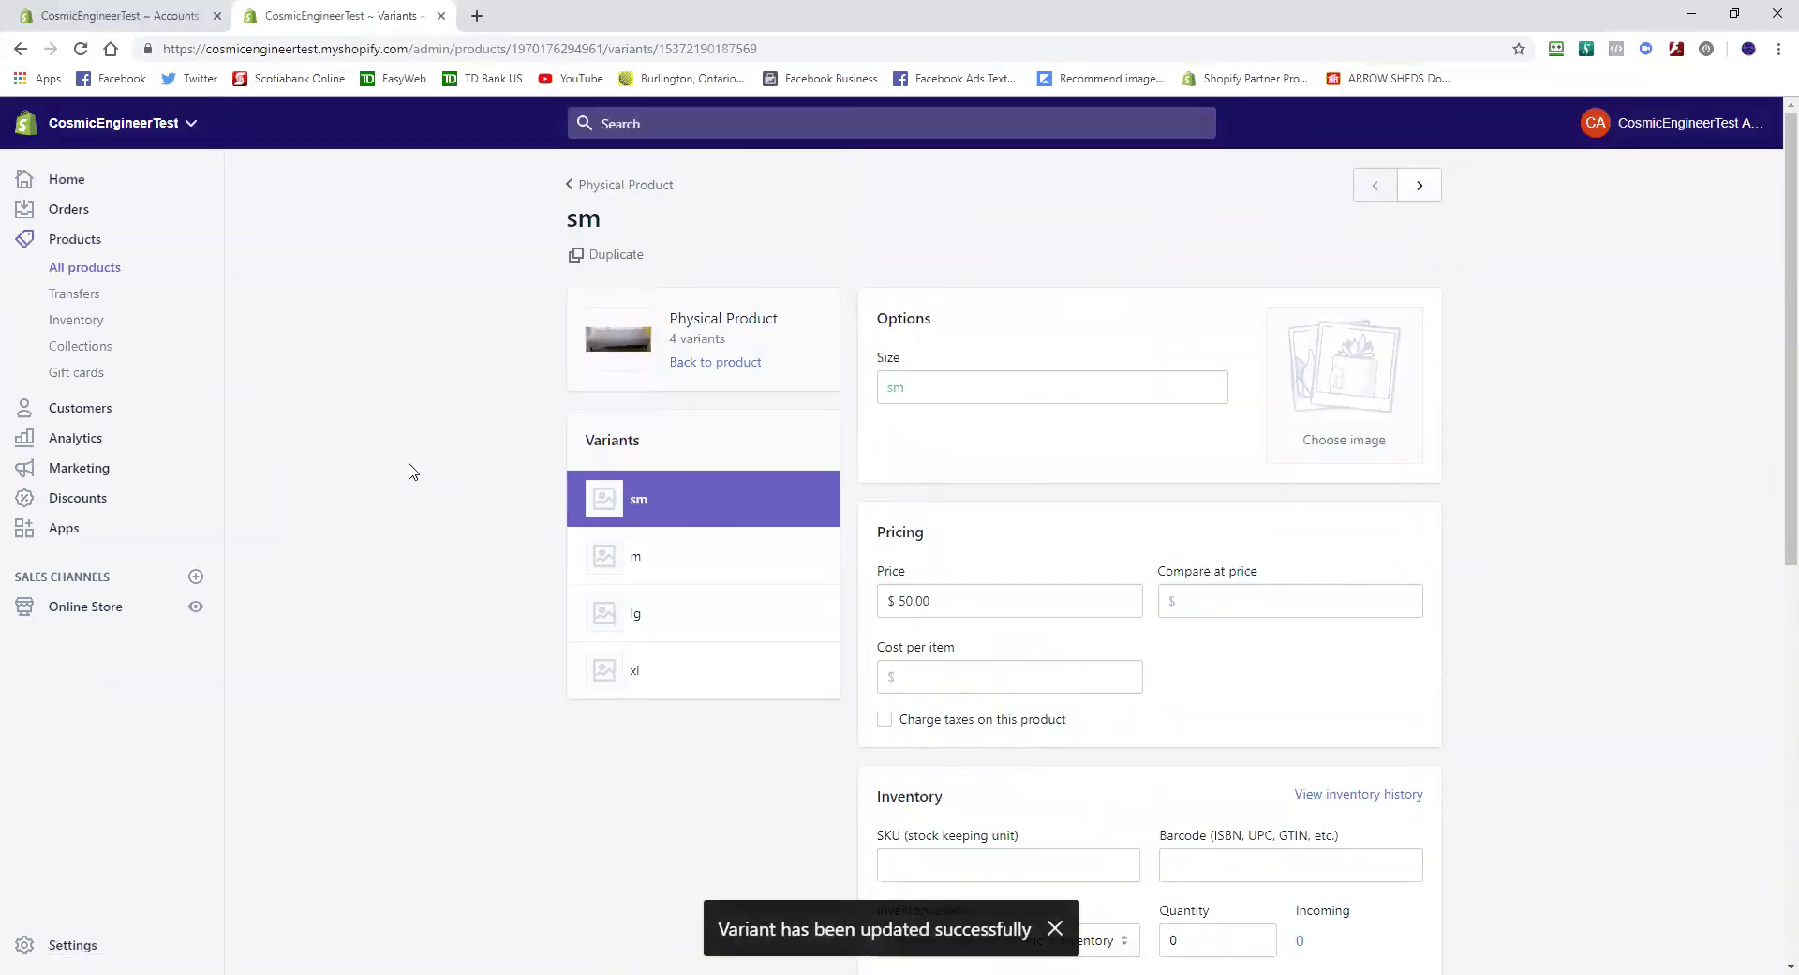
# Return to the product list and view the inventory overview of all product variants
pyautogui.click(647, 187)
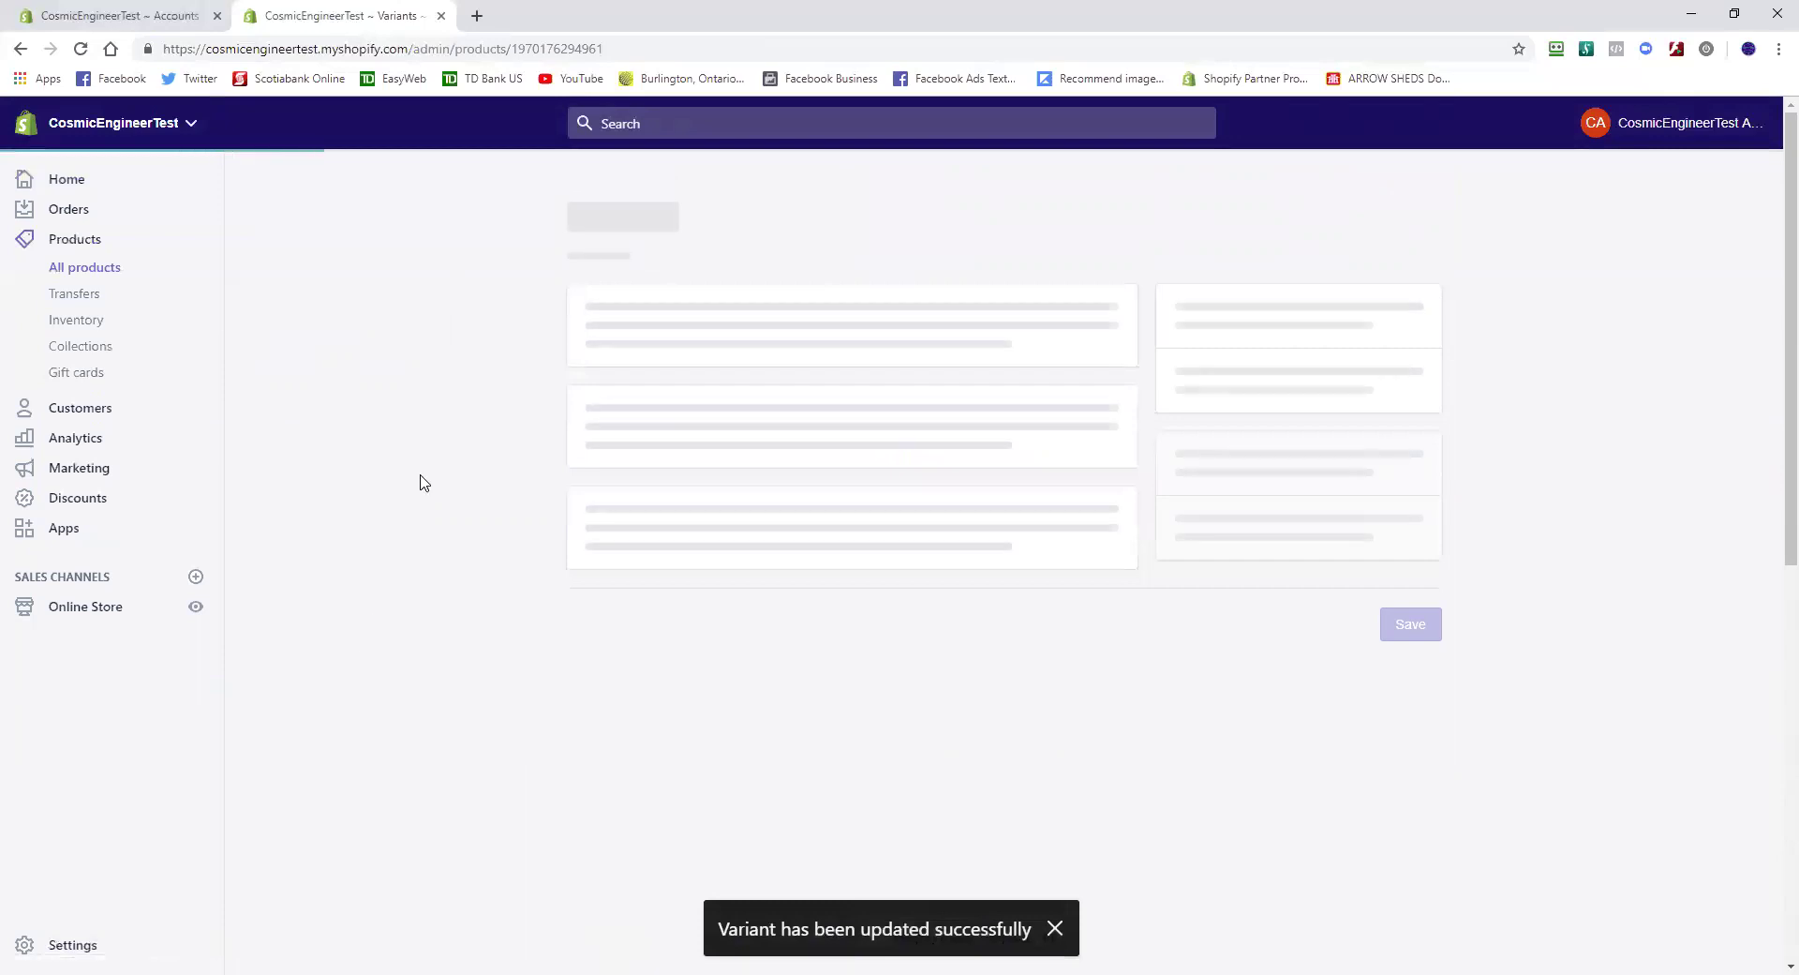
pyautogui.click(600, 183)
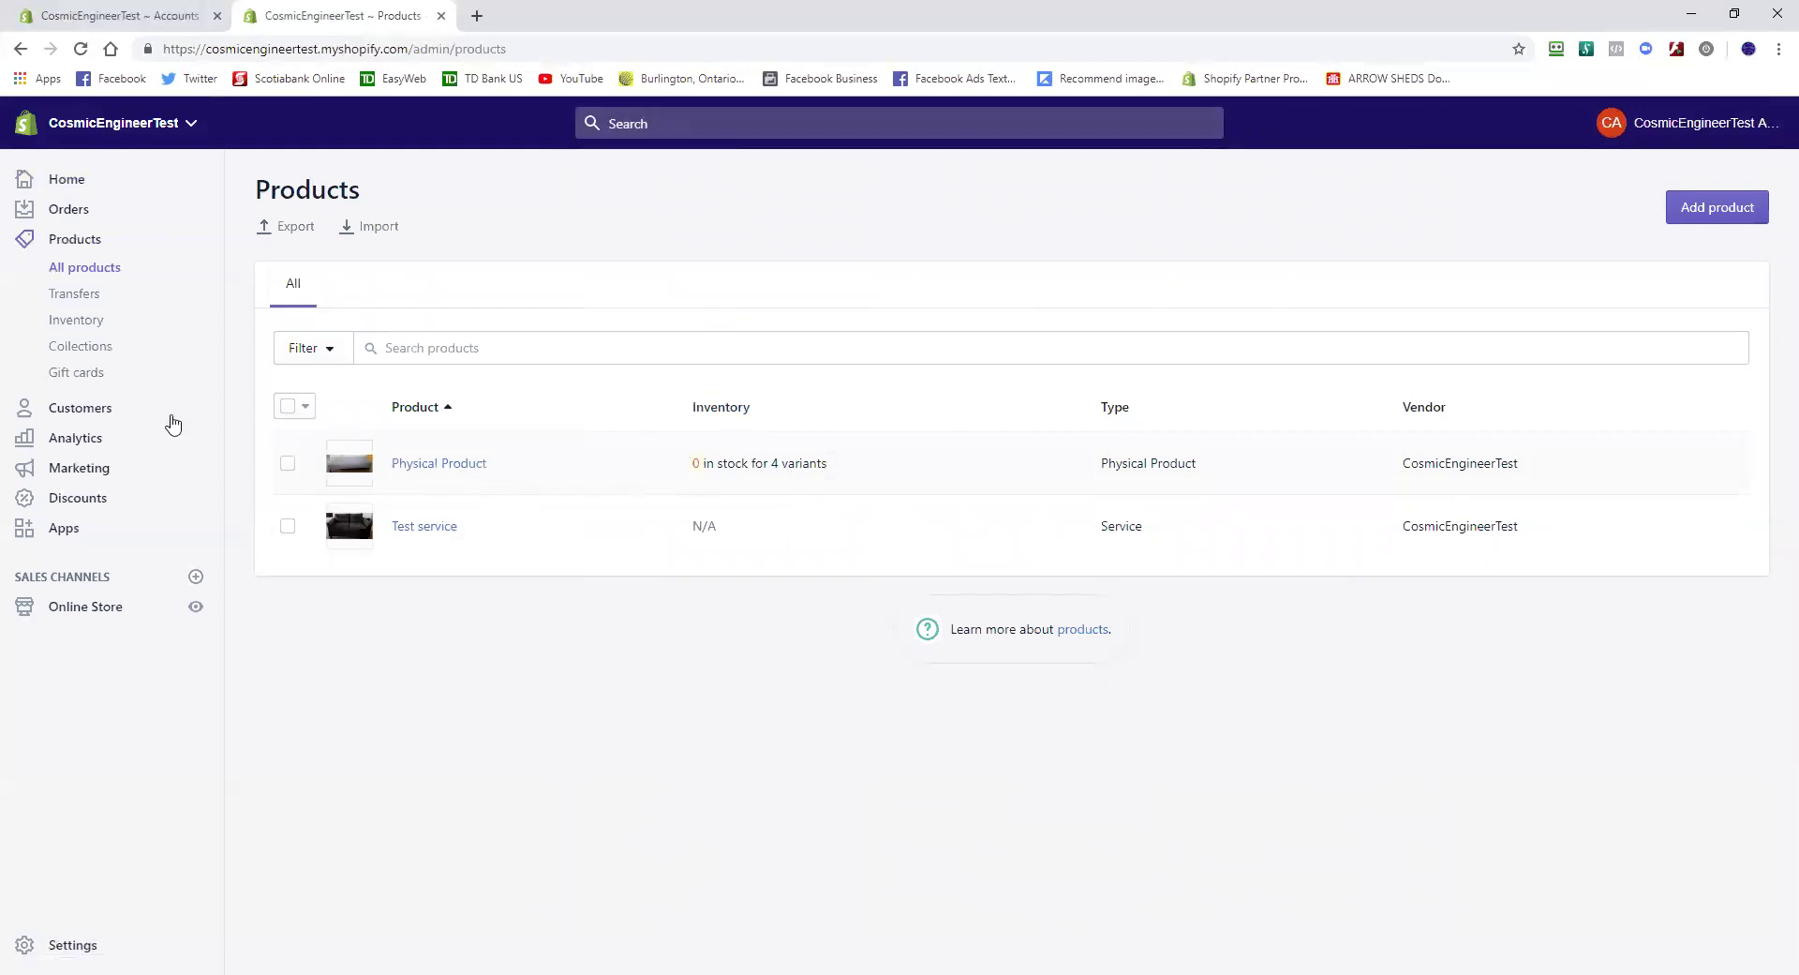
pyautogui.click(91, 320)
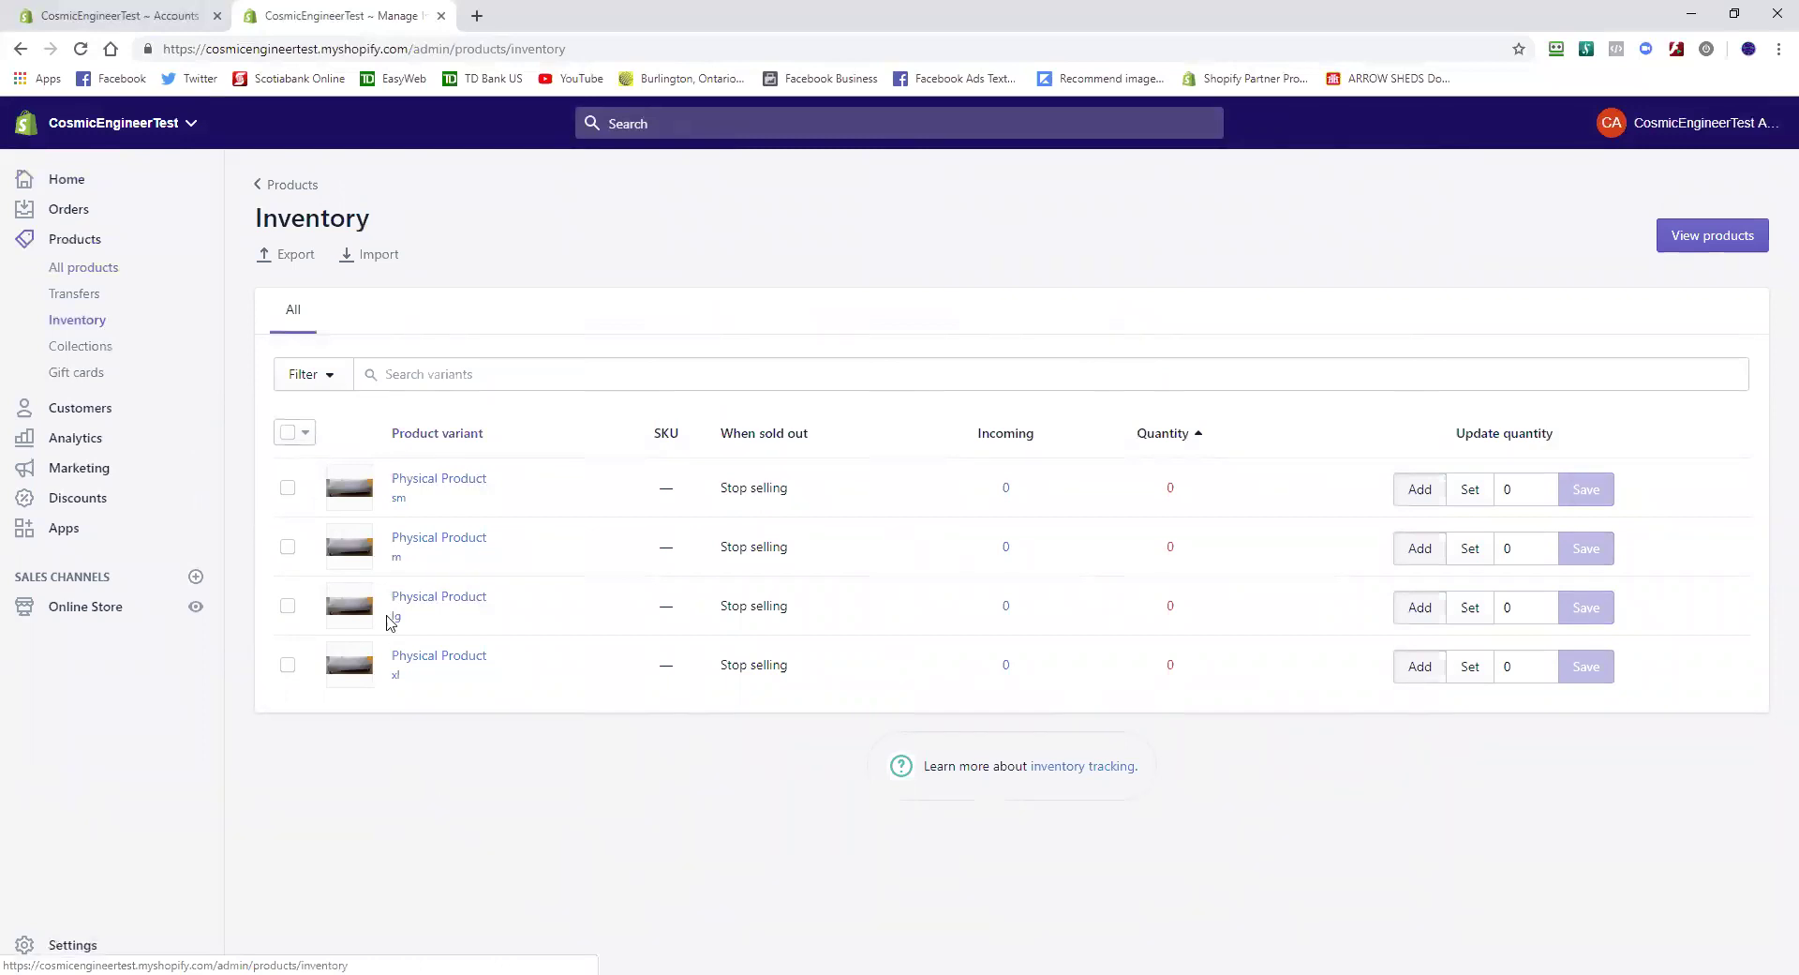
# Open Physical Product from the product list, check the size choices on its storefront page, and close the preview
pyautogui.click(75, 271)
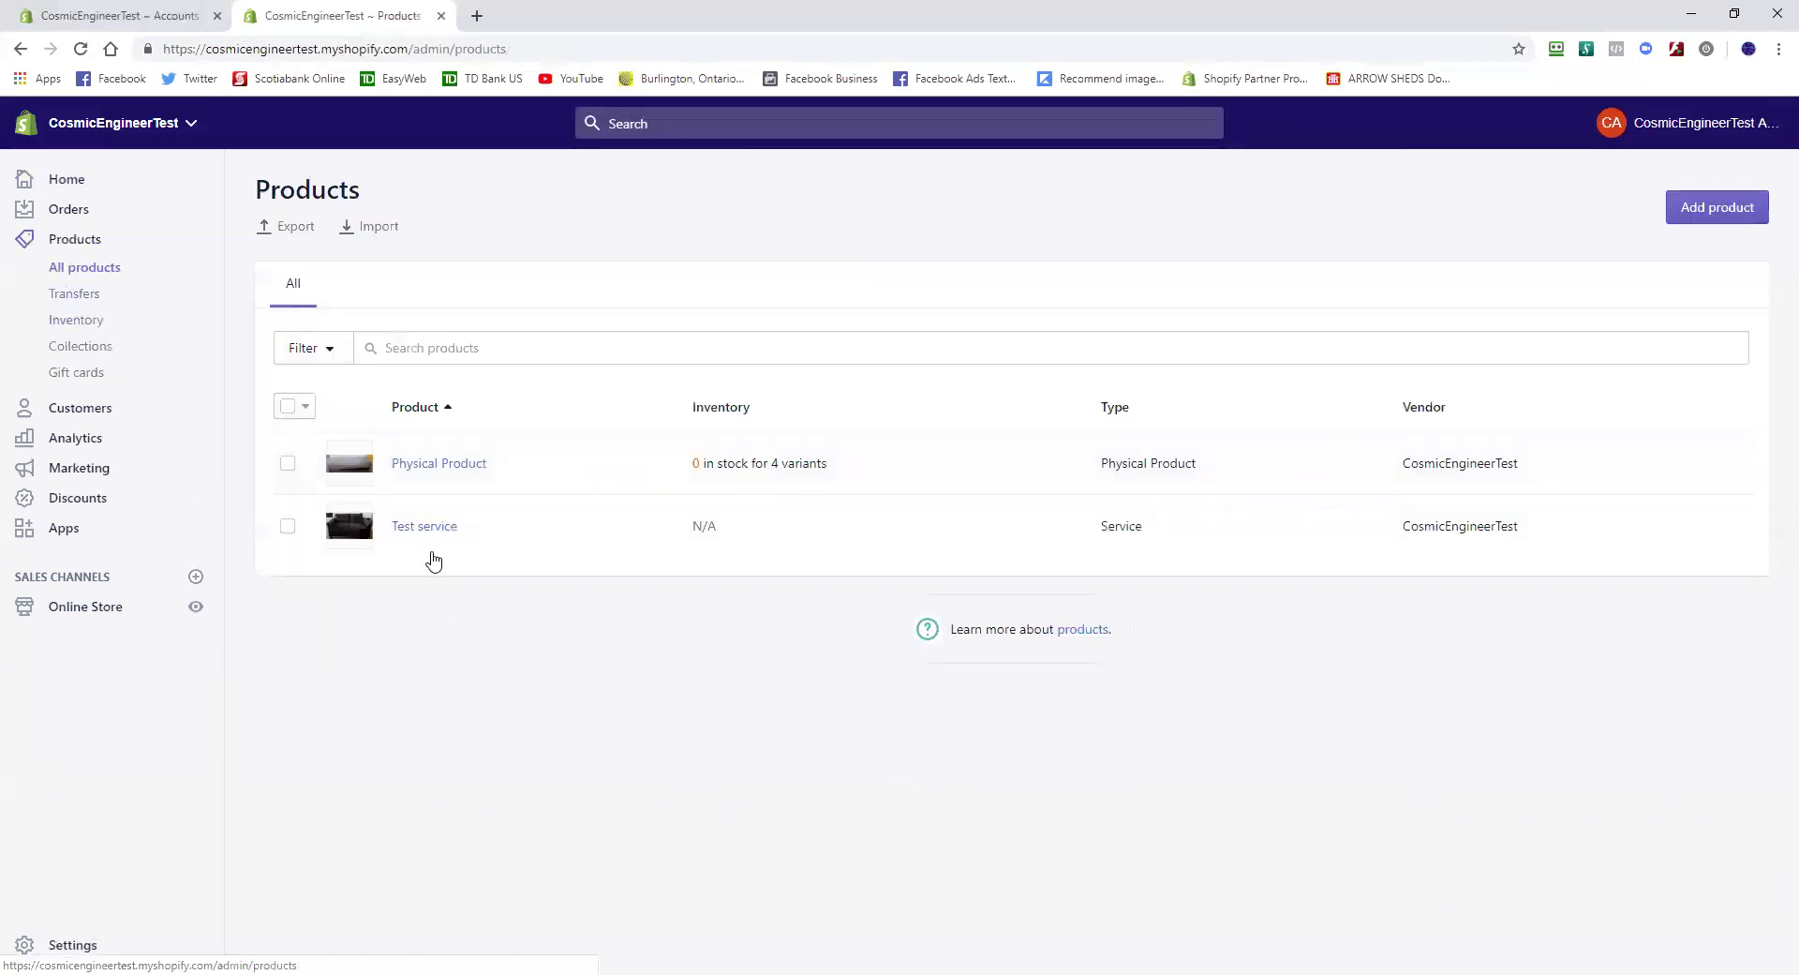
pyautogui.click(441, 466)
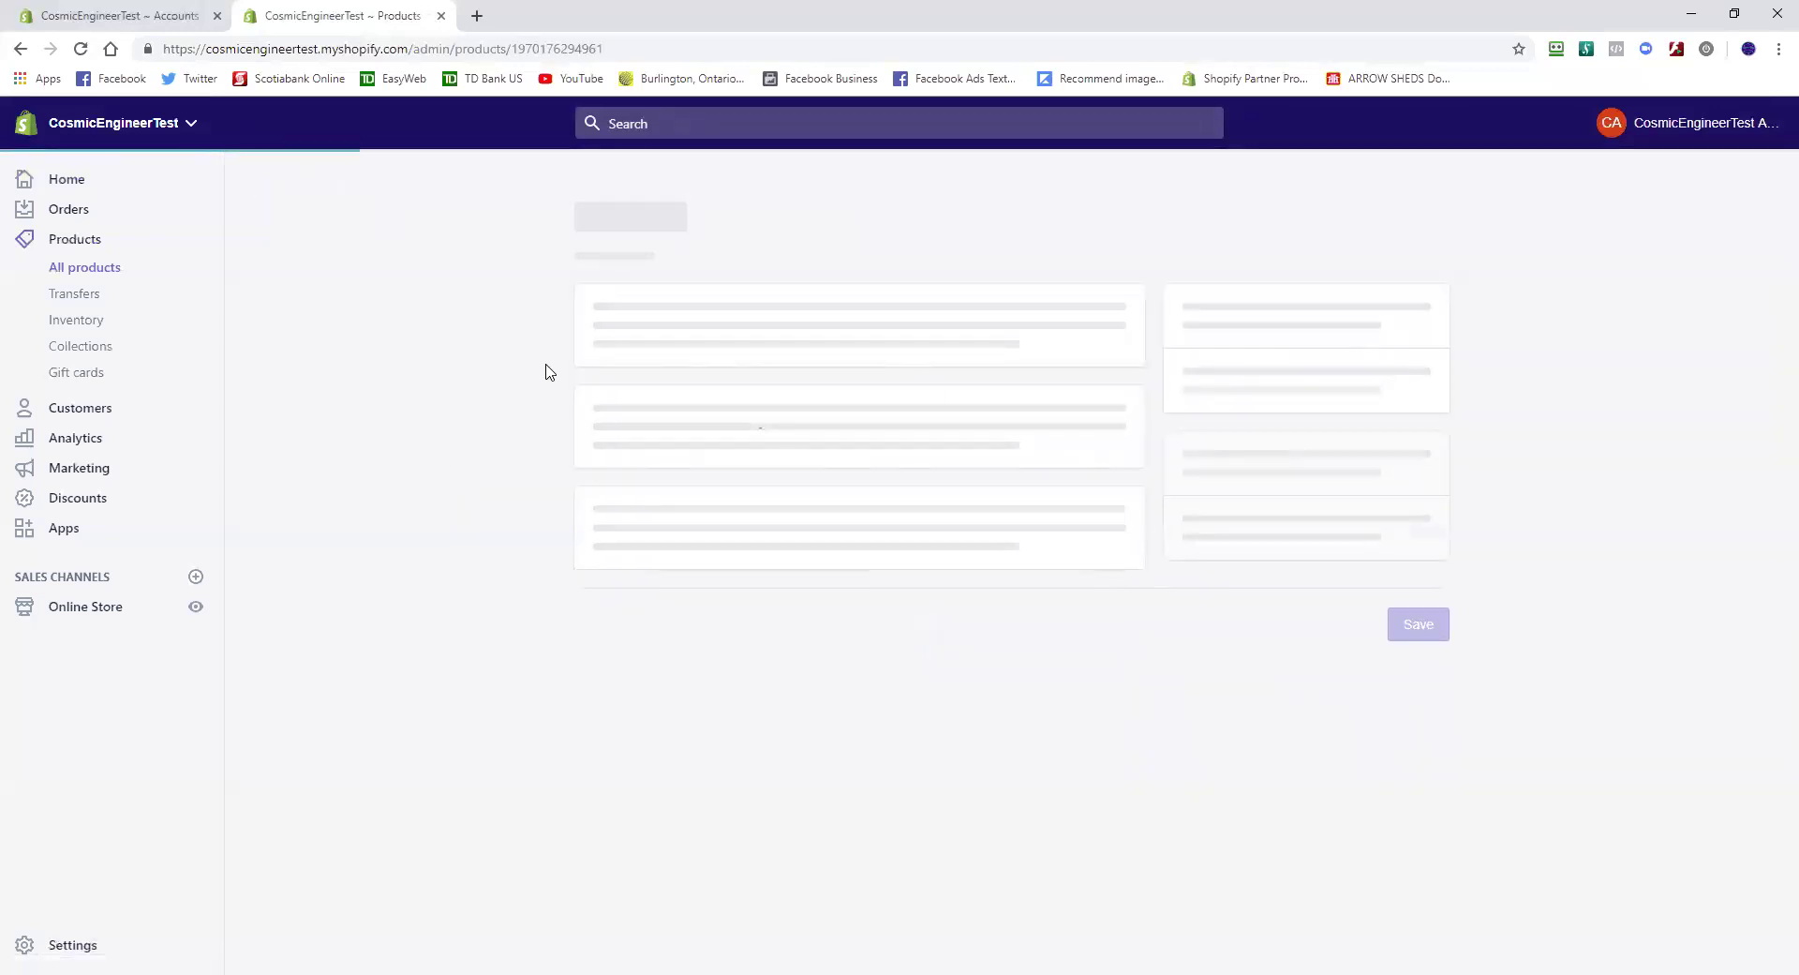
pyautogui.click(707, 269)
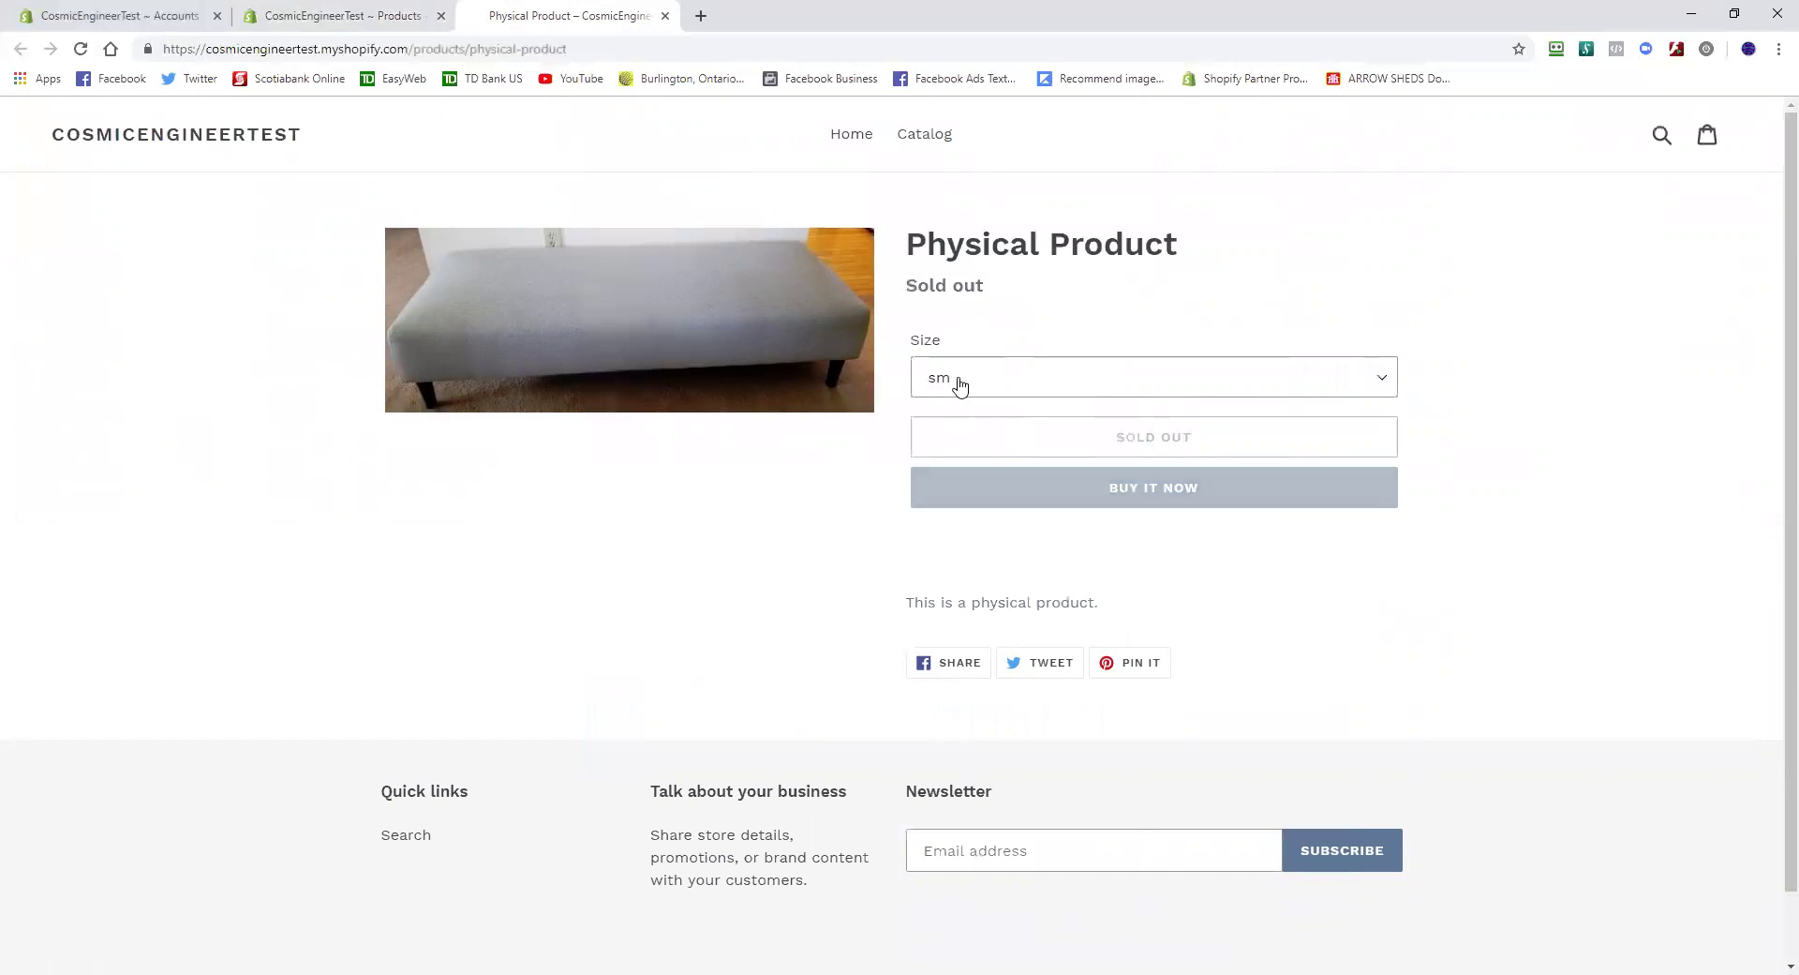
pyautogui.click(1391, 386)
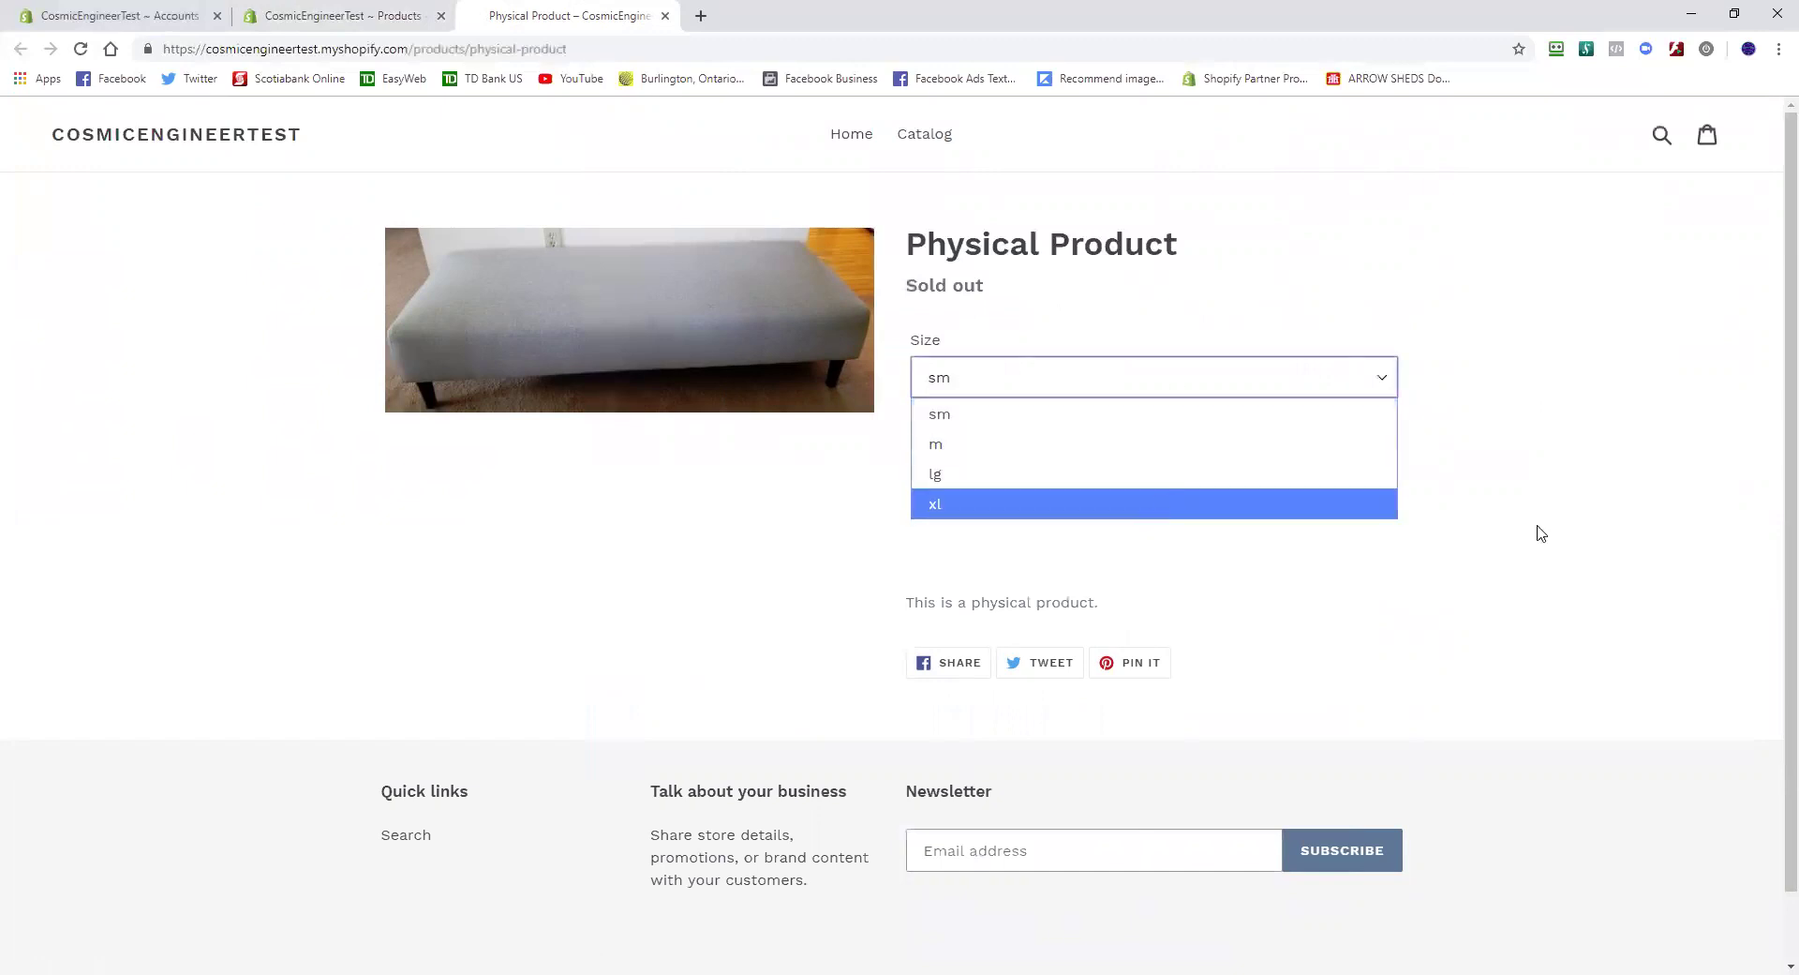
pyautogui.click(1572, 505)
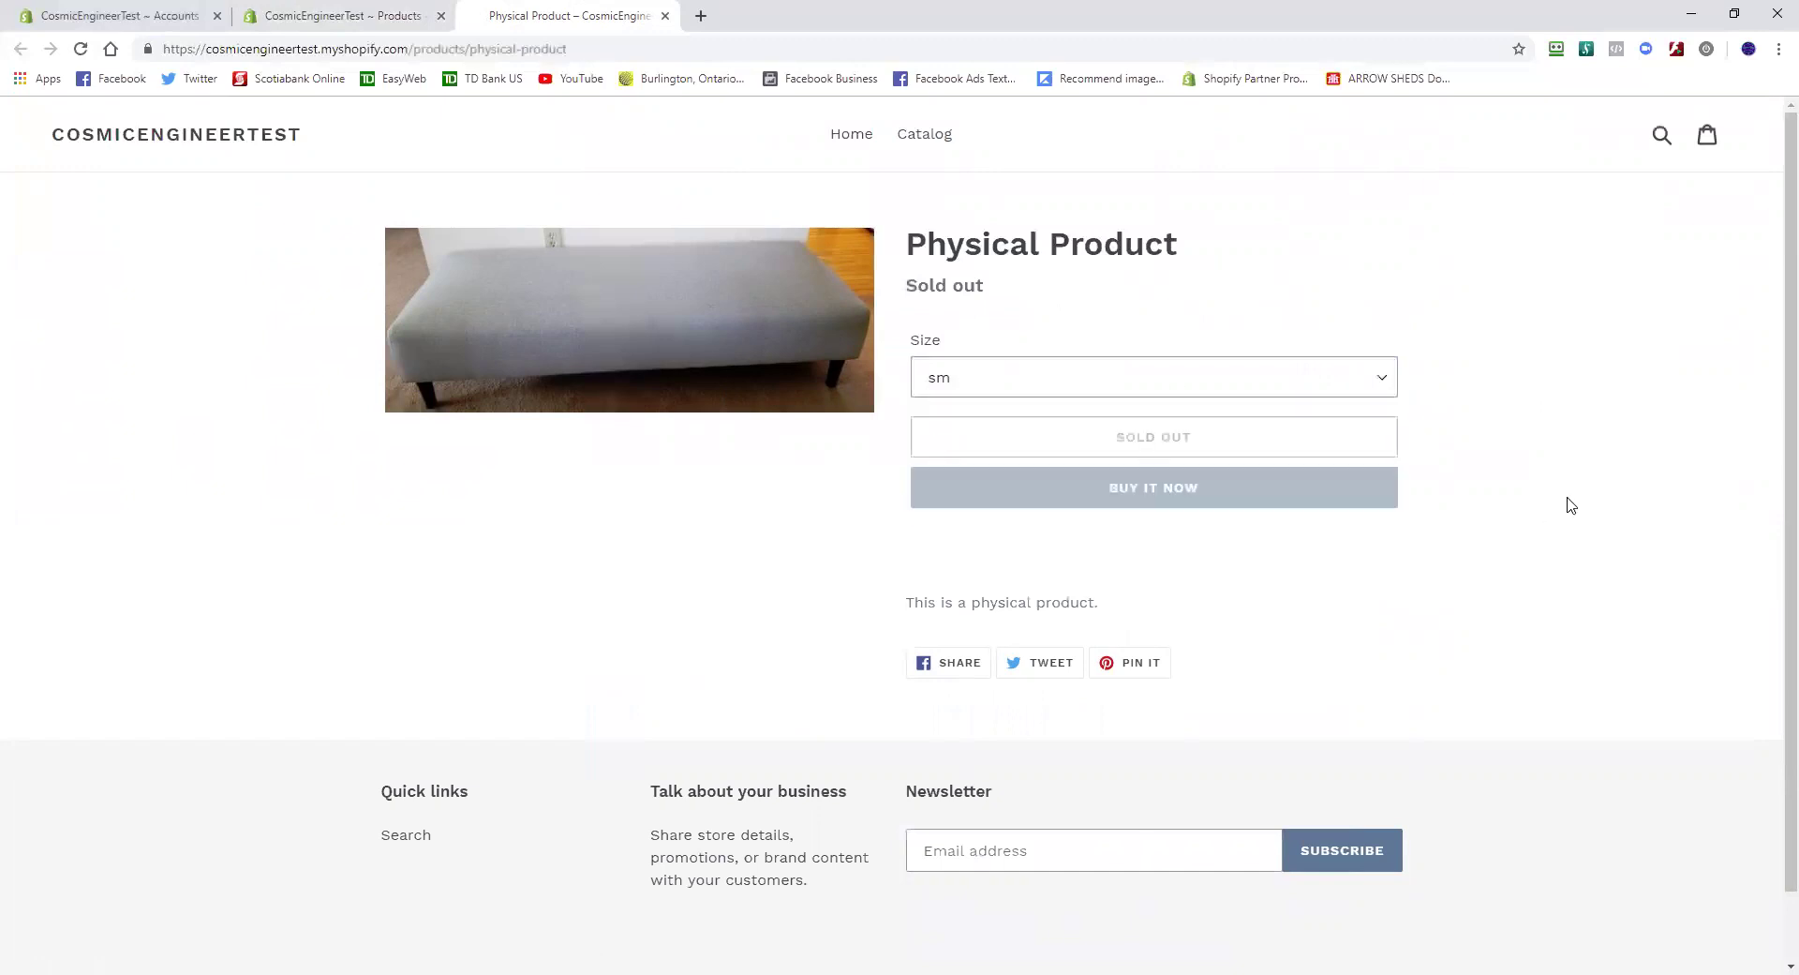
pyautogui.click(665, 16)
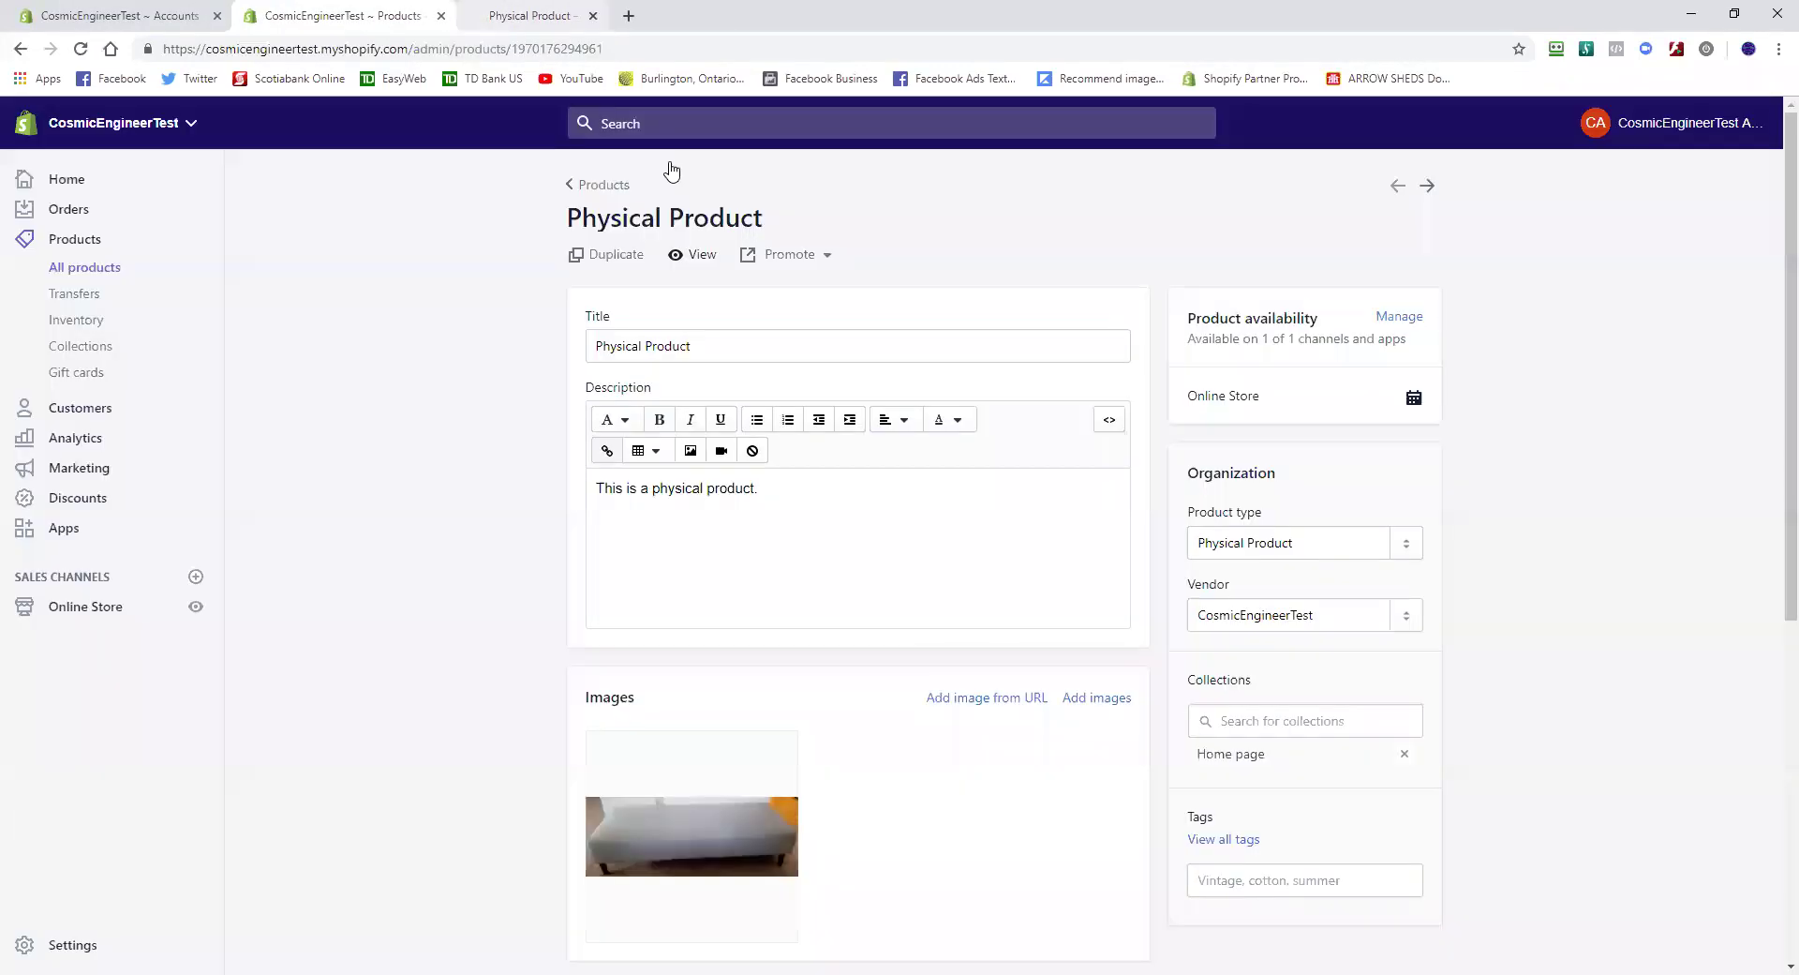
# In the inventory overview, enter quantities to add for Physical Product: 2 for sm, 3 for m, 1 for lg and 4 for xl
pyautogui.click(83, 320)
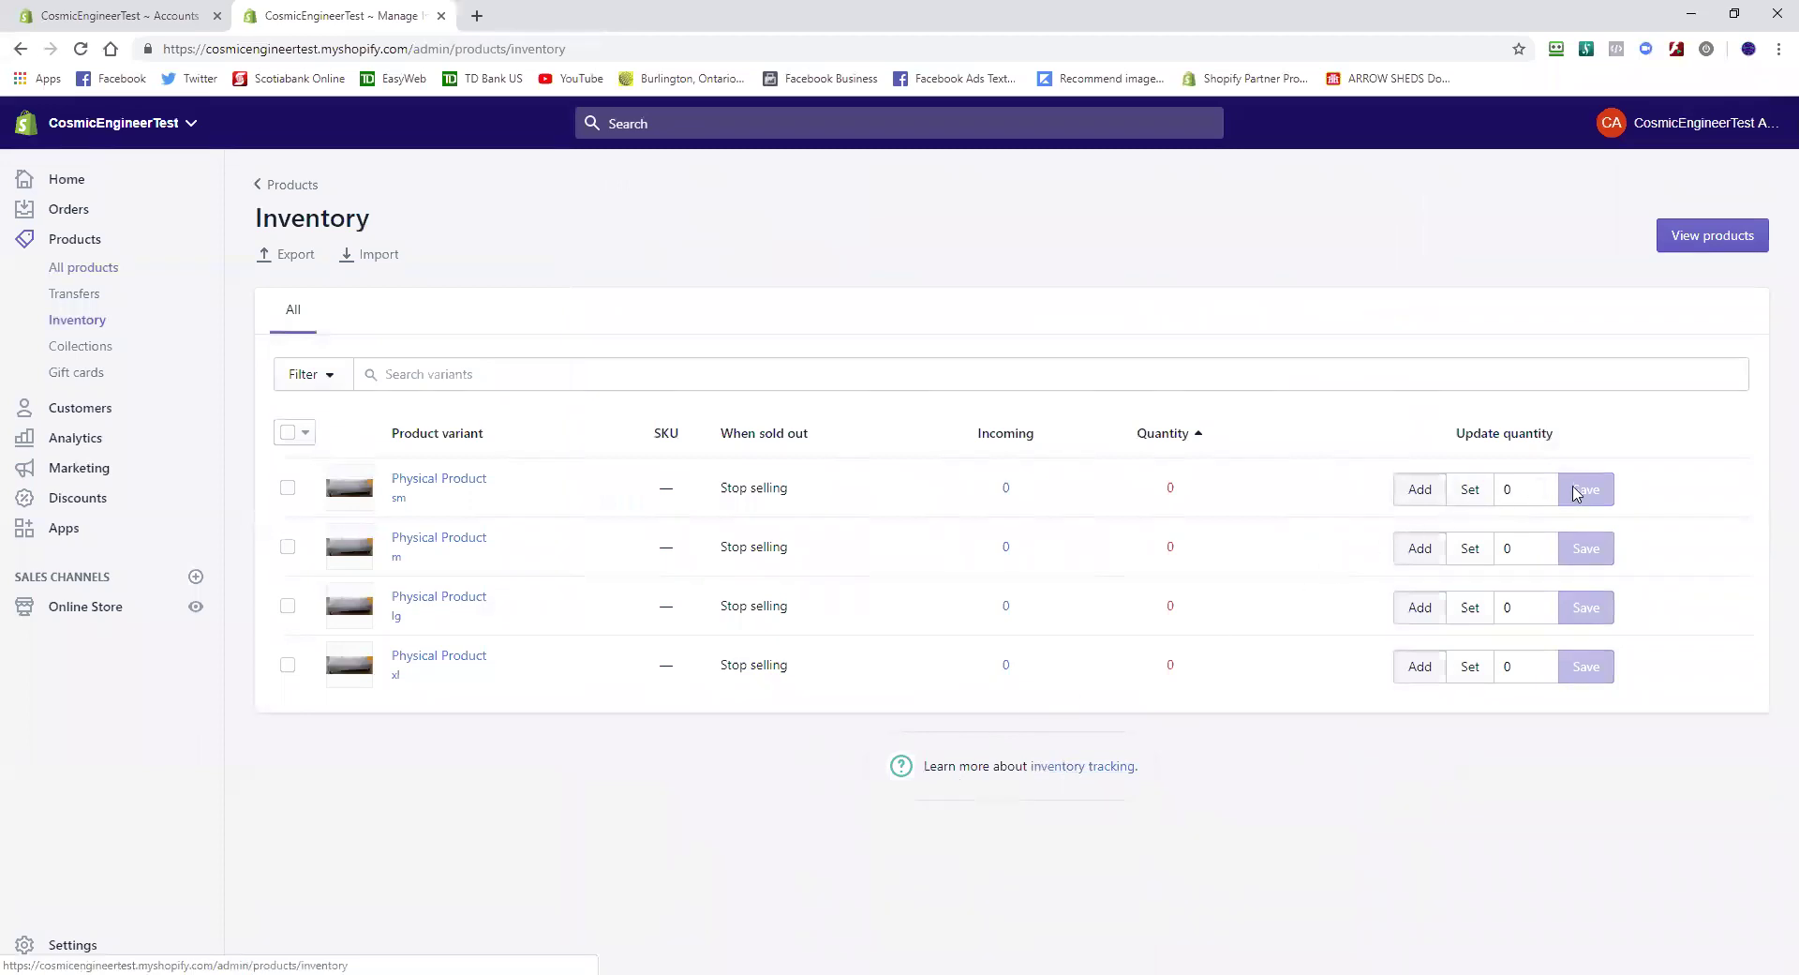
pyautogui.click(1542, 483)
pyautogui.click(1541, 484)
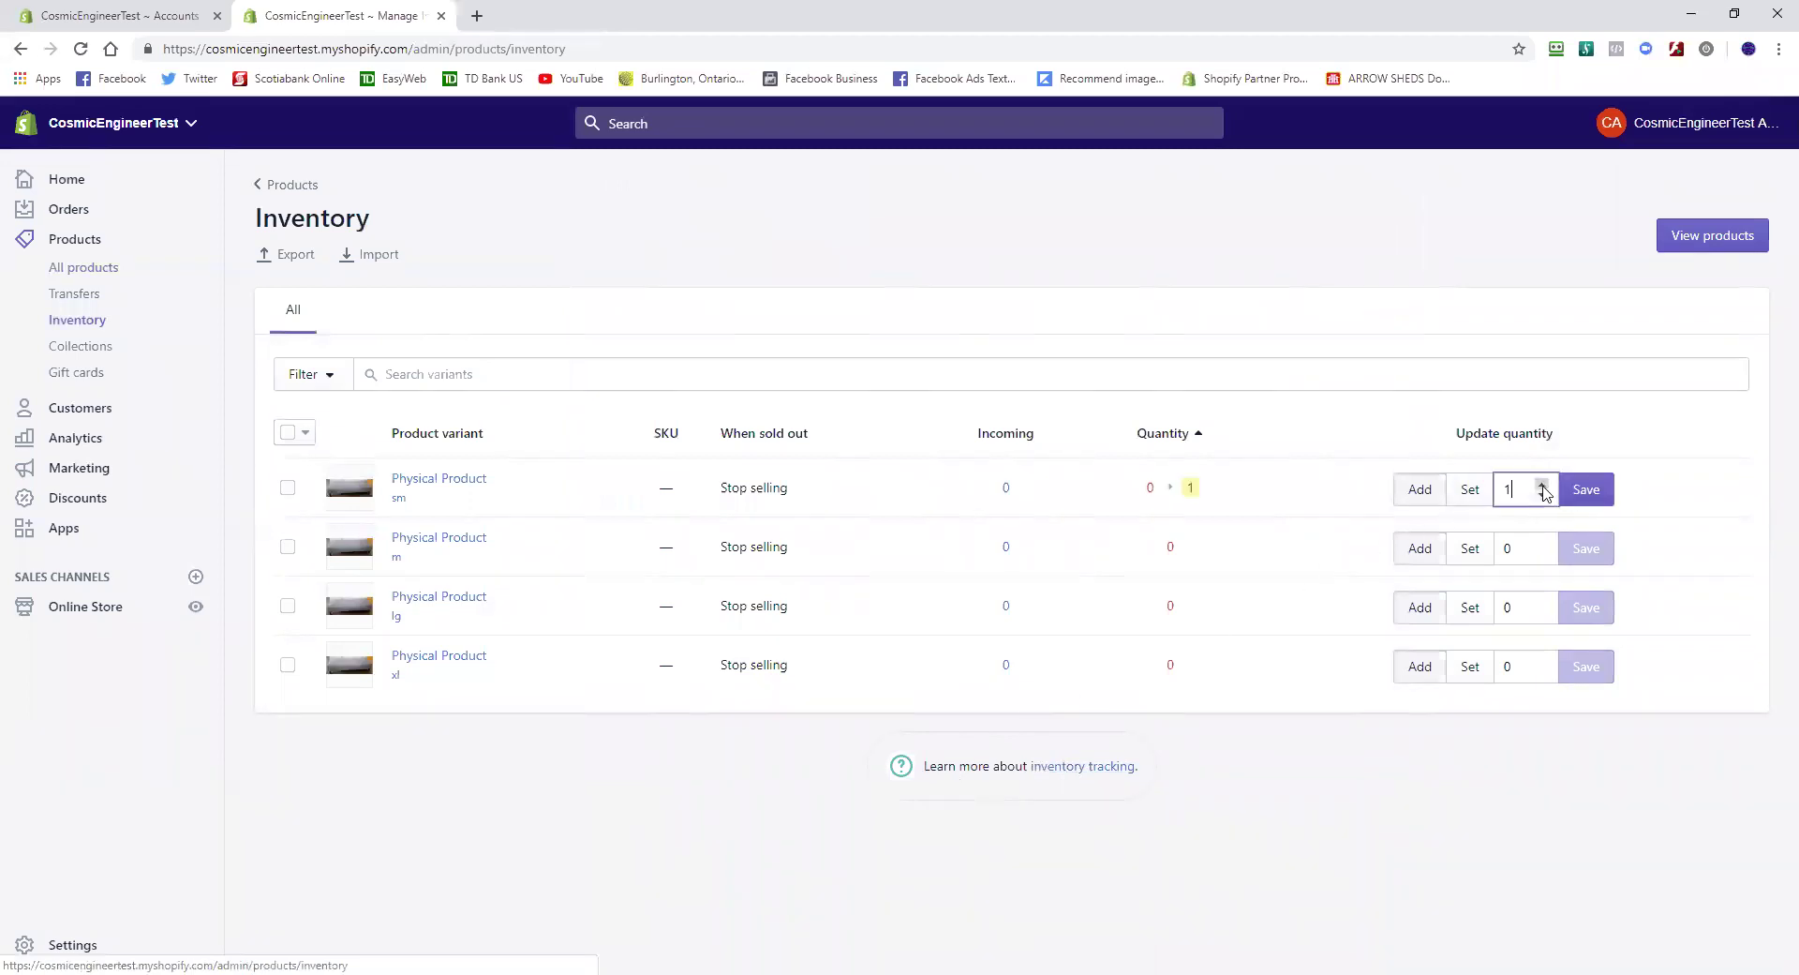
pyautogui.click(1541, 543)
pyautogui.click(1541, 543)
pyautogui.click(1541, 543)
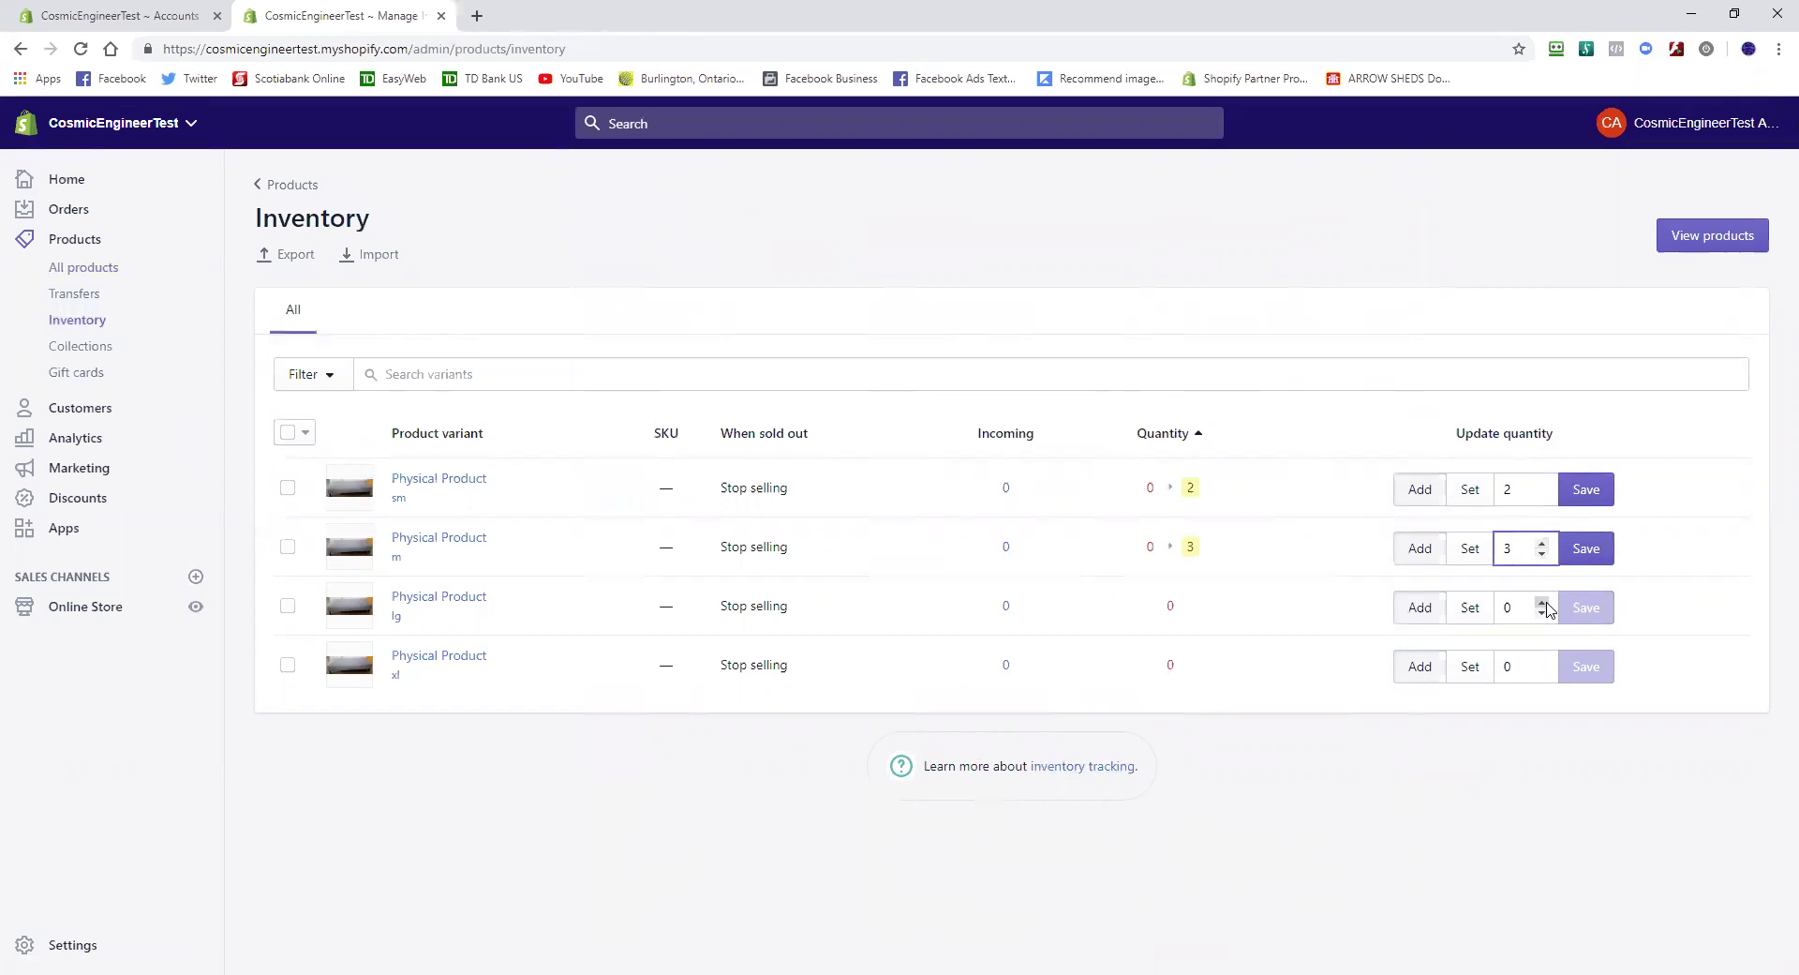
pyautogui.click(1543, 603)
pyautogui.click(1543, 660)
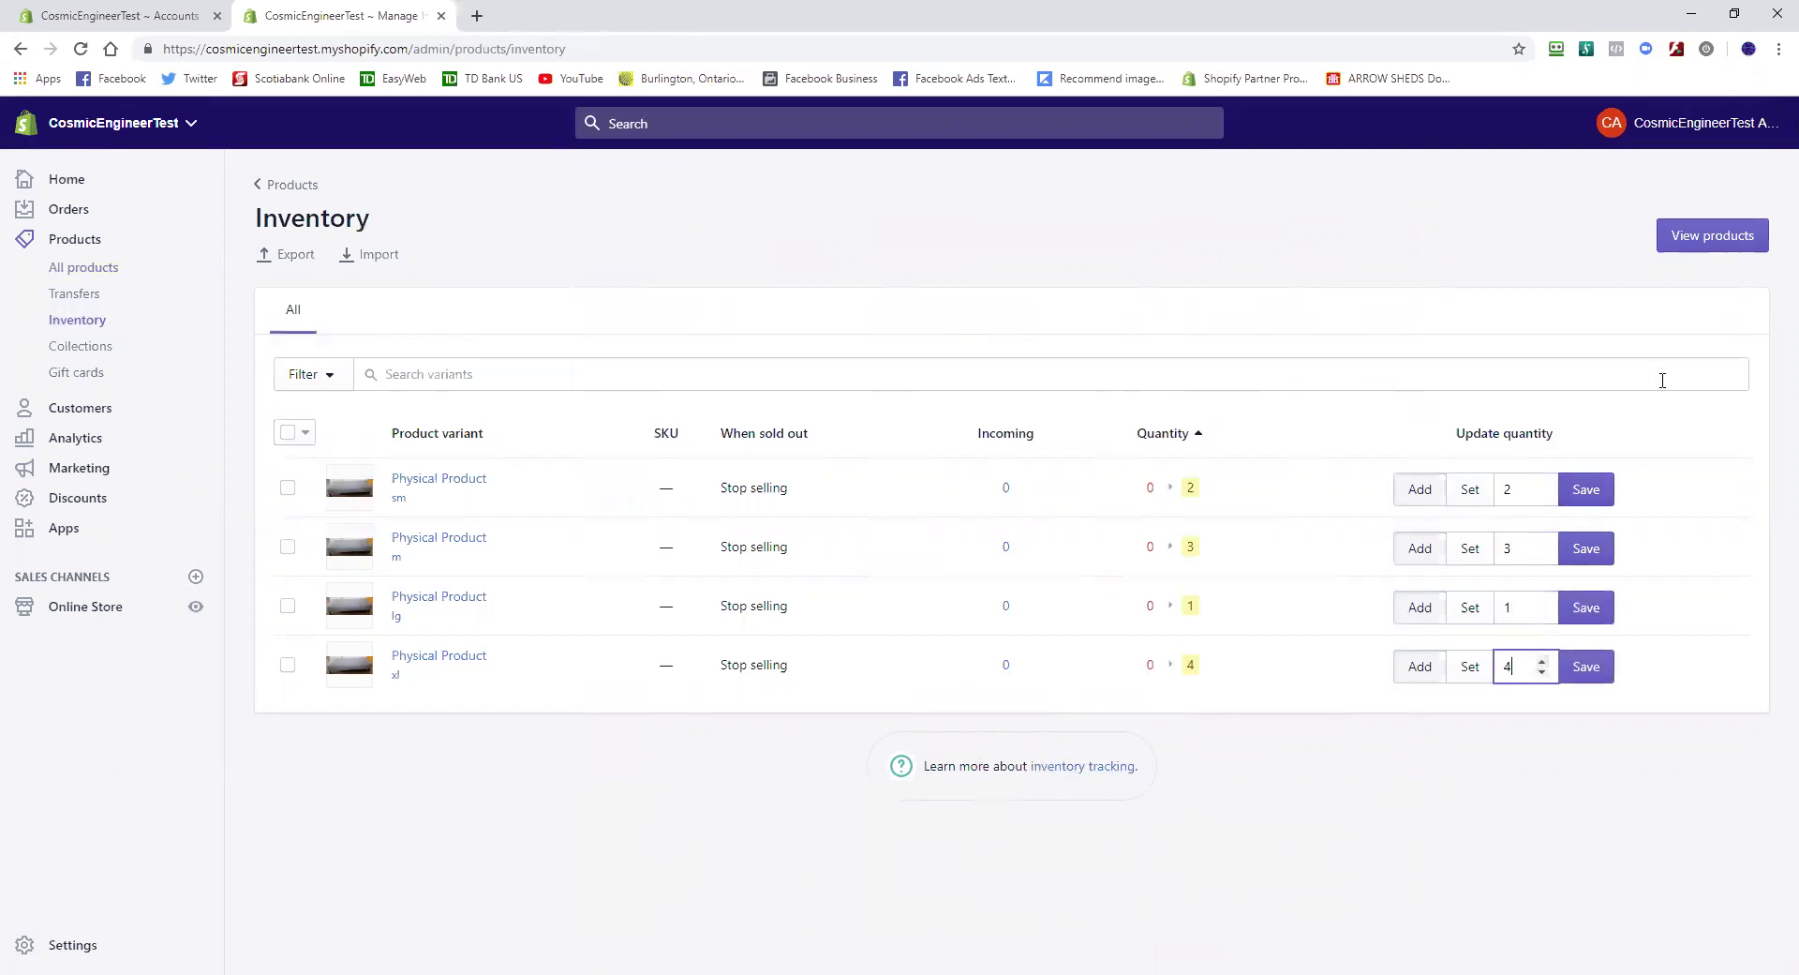
# Save the entered quantity updates for the sm, m, lg and xl variants
pyautogui.click(1586, 491)
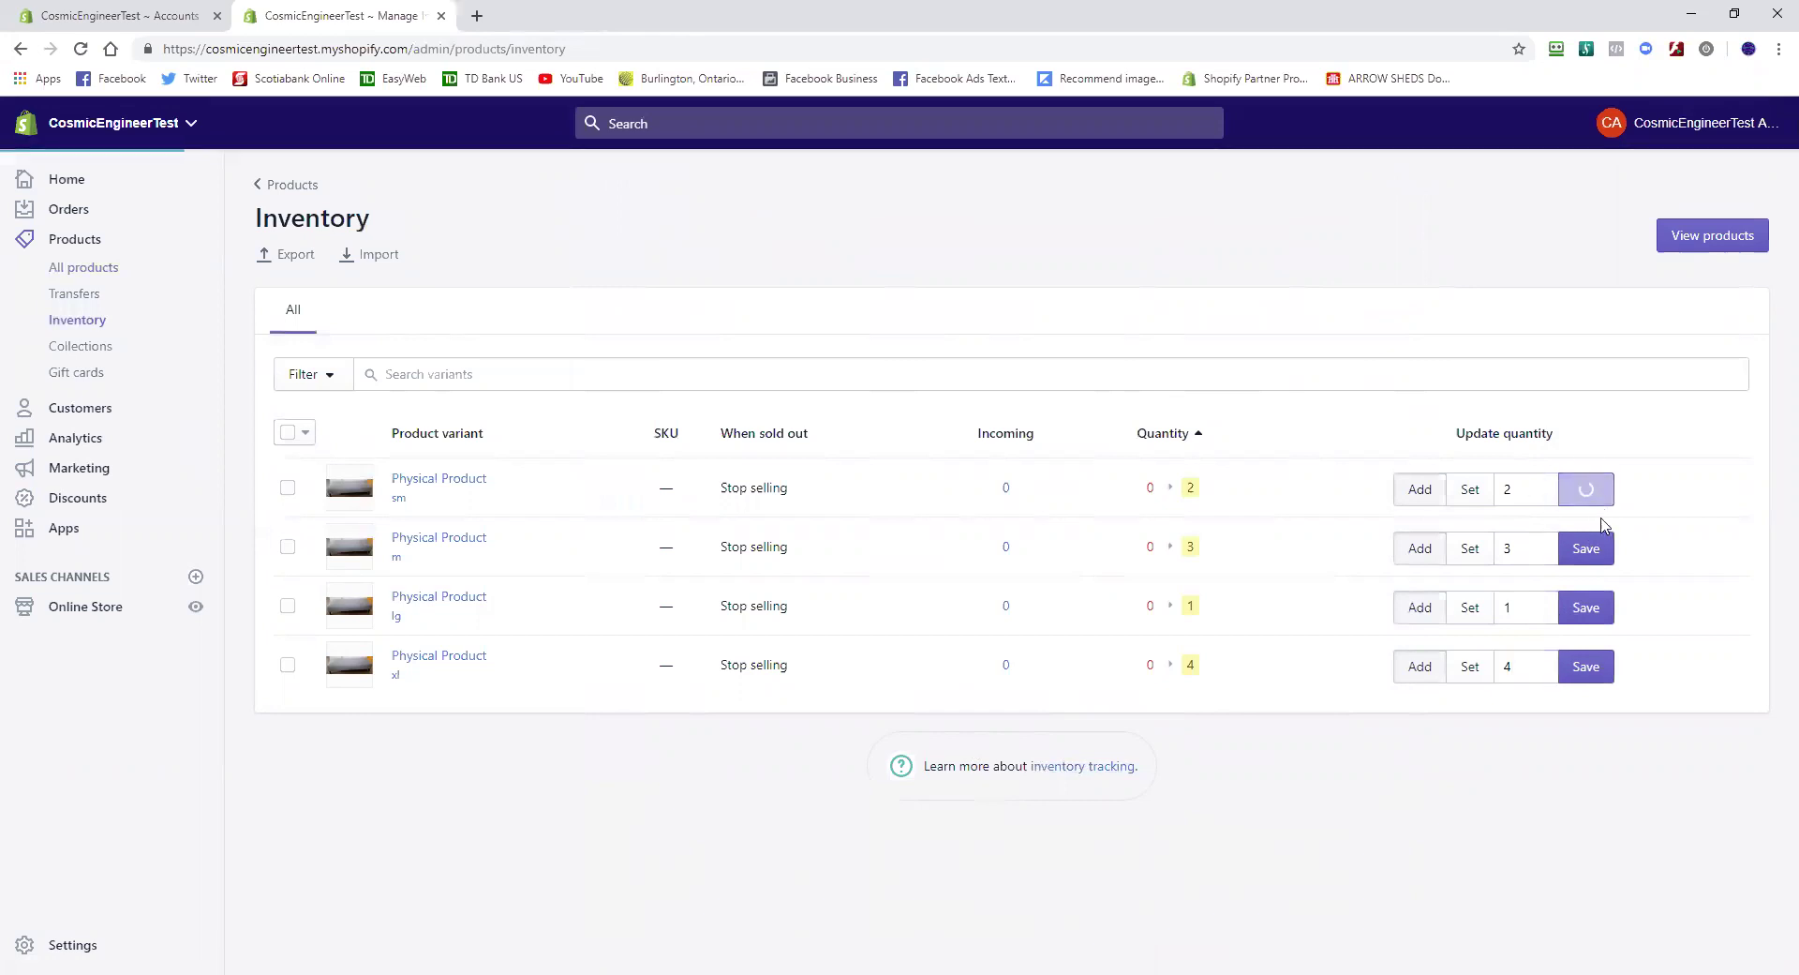
pyautogui.click(1589, 550)
pyautogui.click(1593, 609)
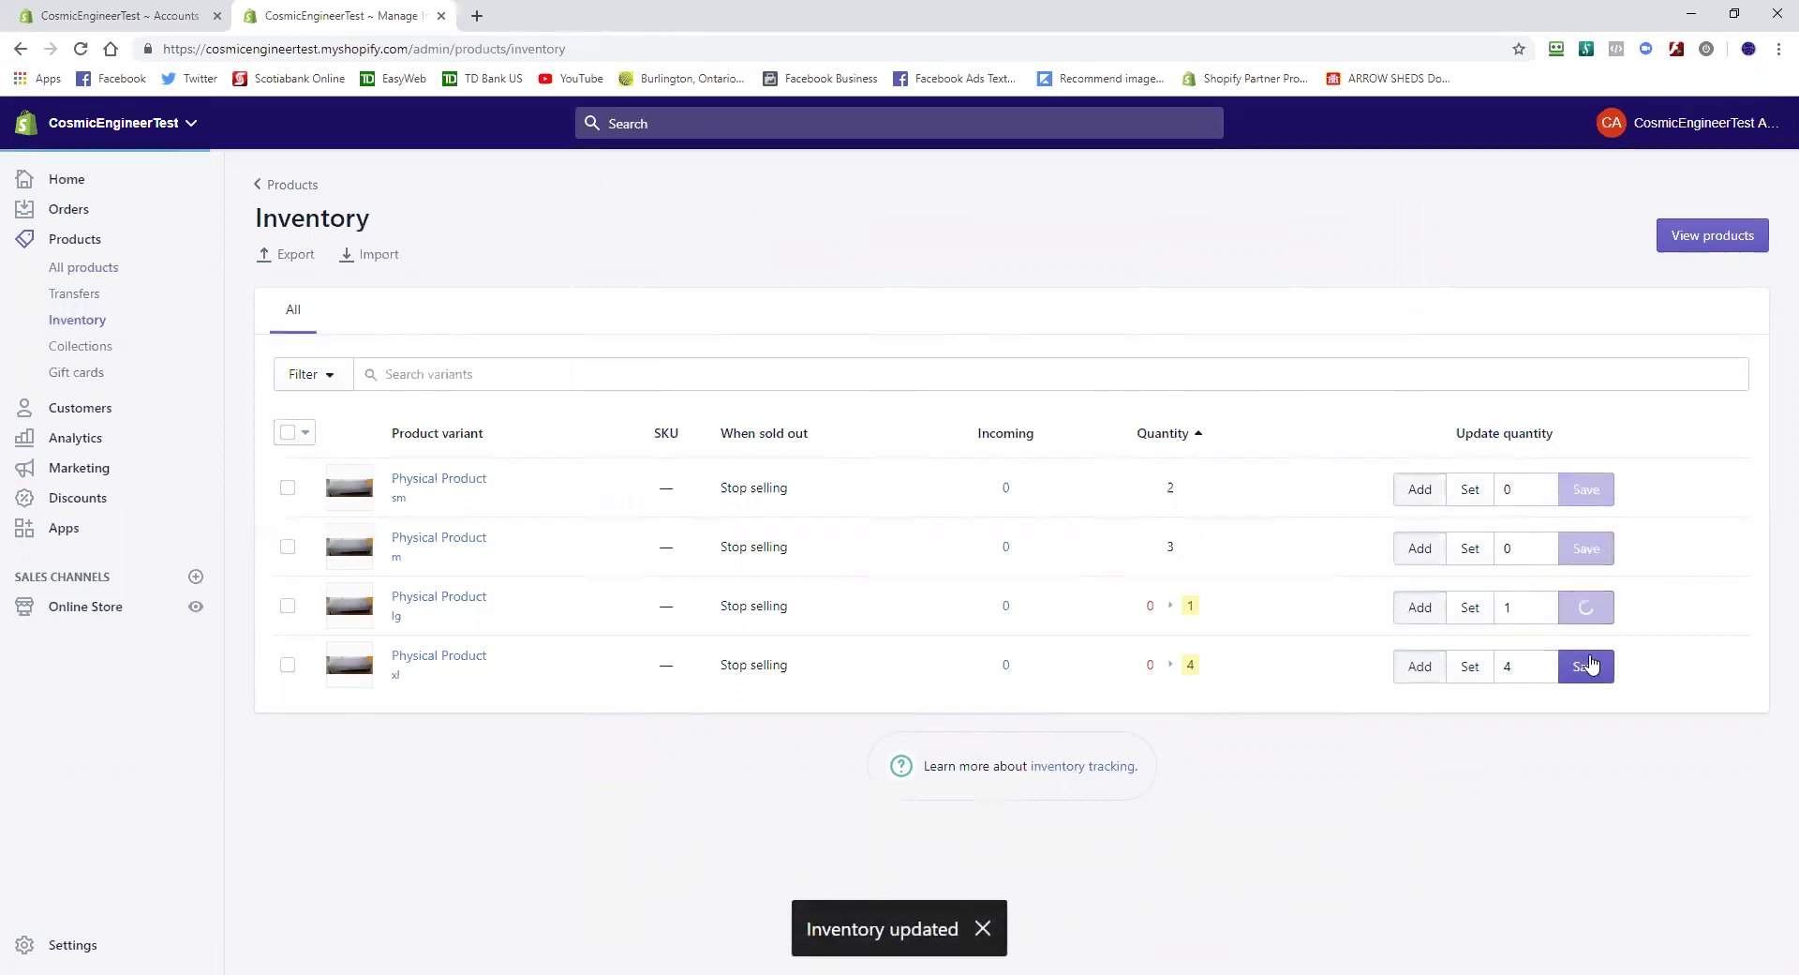
pyautogui.click(1588, 667)
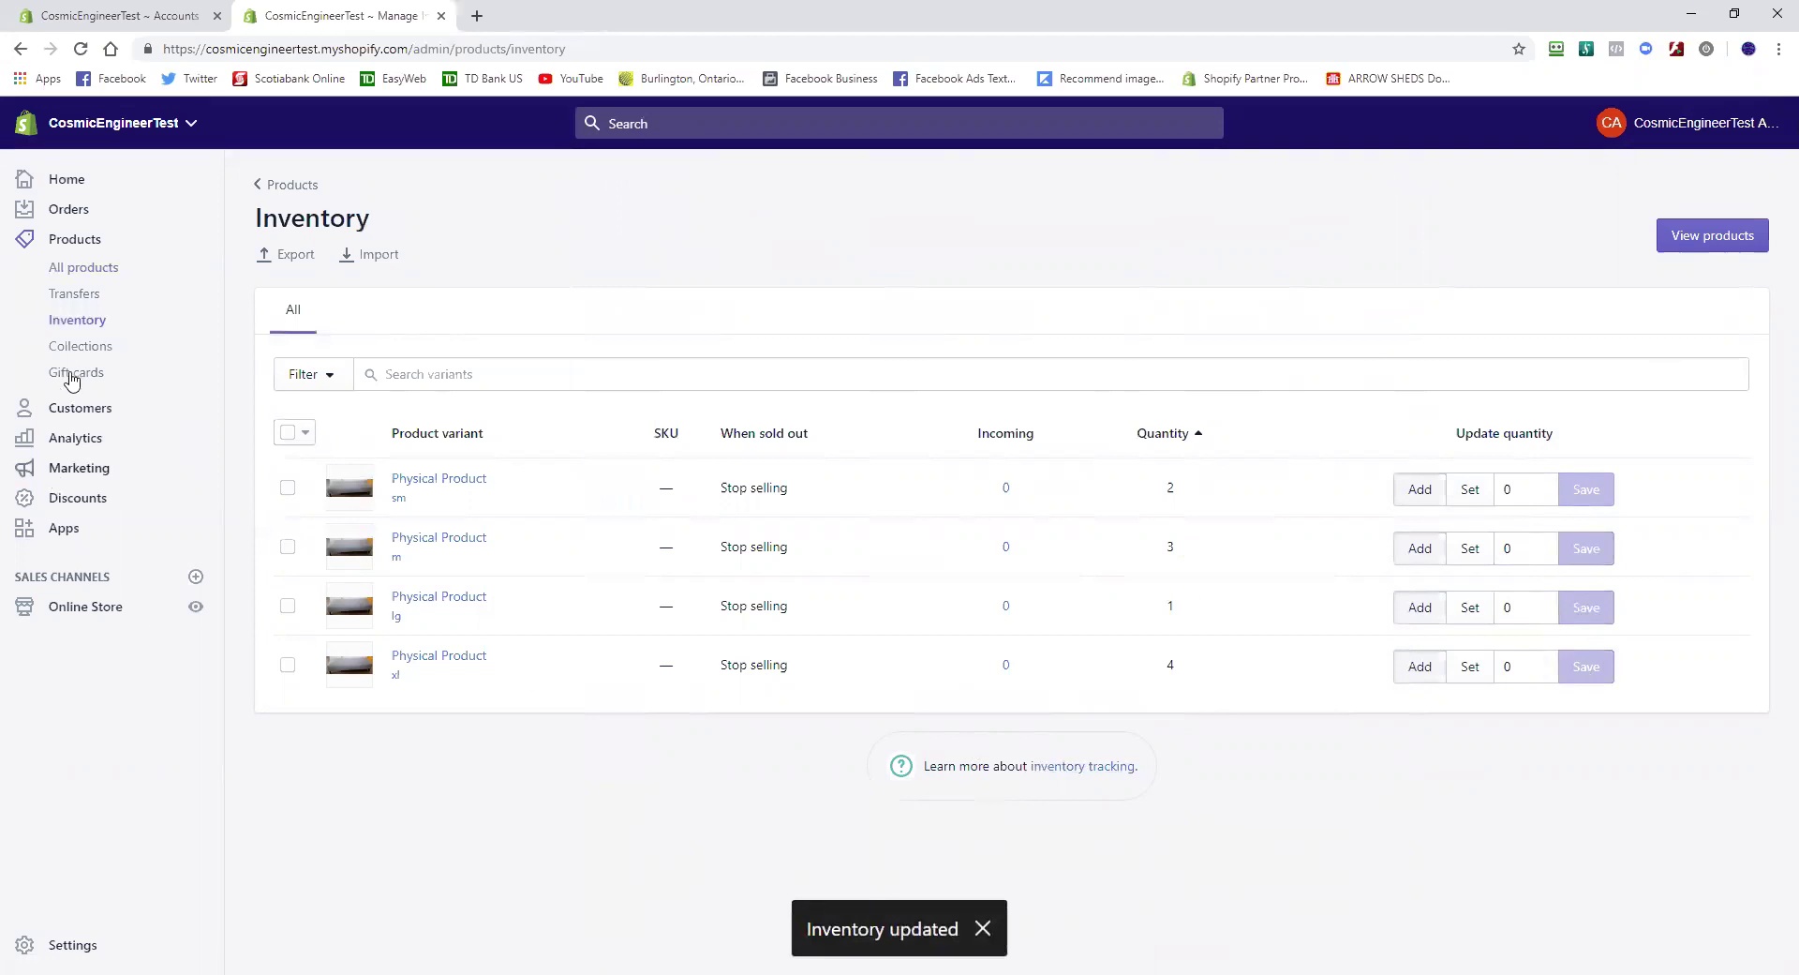
# Reopen Physical Product, check its variants and the sm variant's details, and return to the product's variant list
pyautogui.click(73, 270)
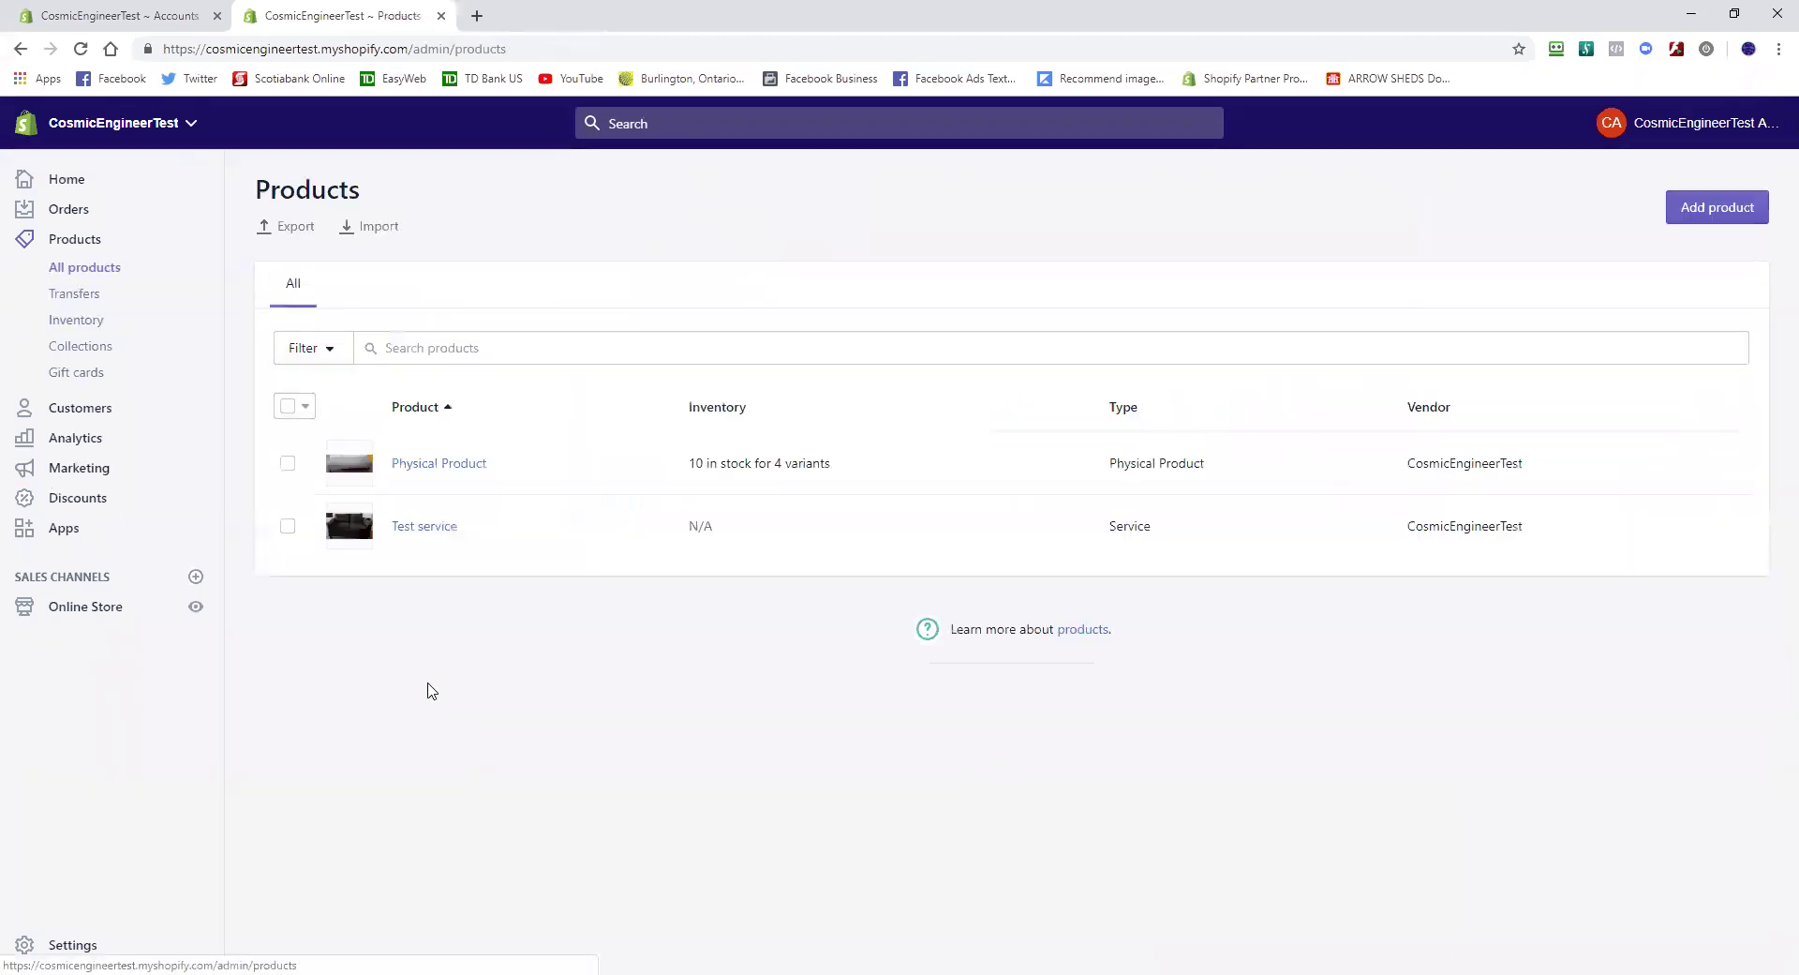
pyautogui.click(436, 466)
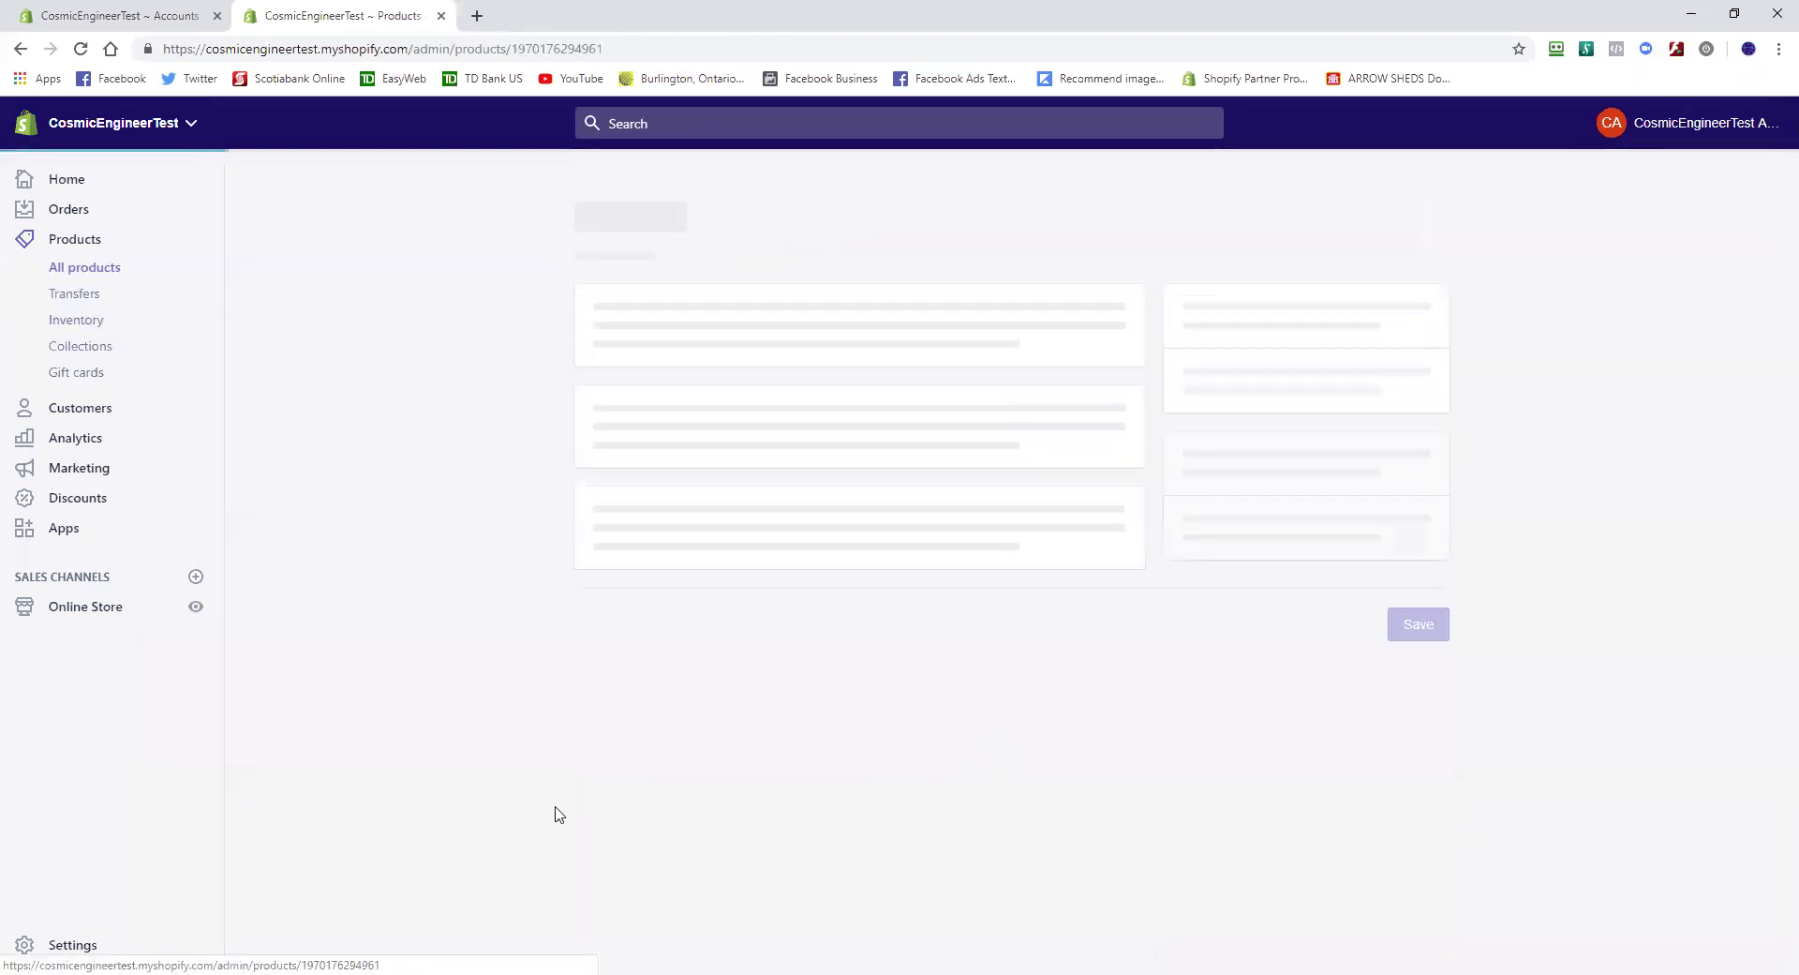
pyautogui.scroll(-6, 1182, 808)
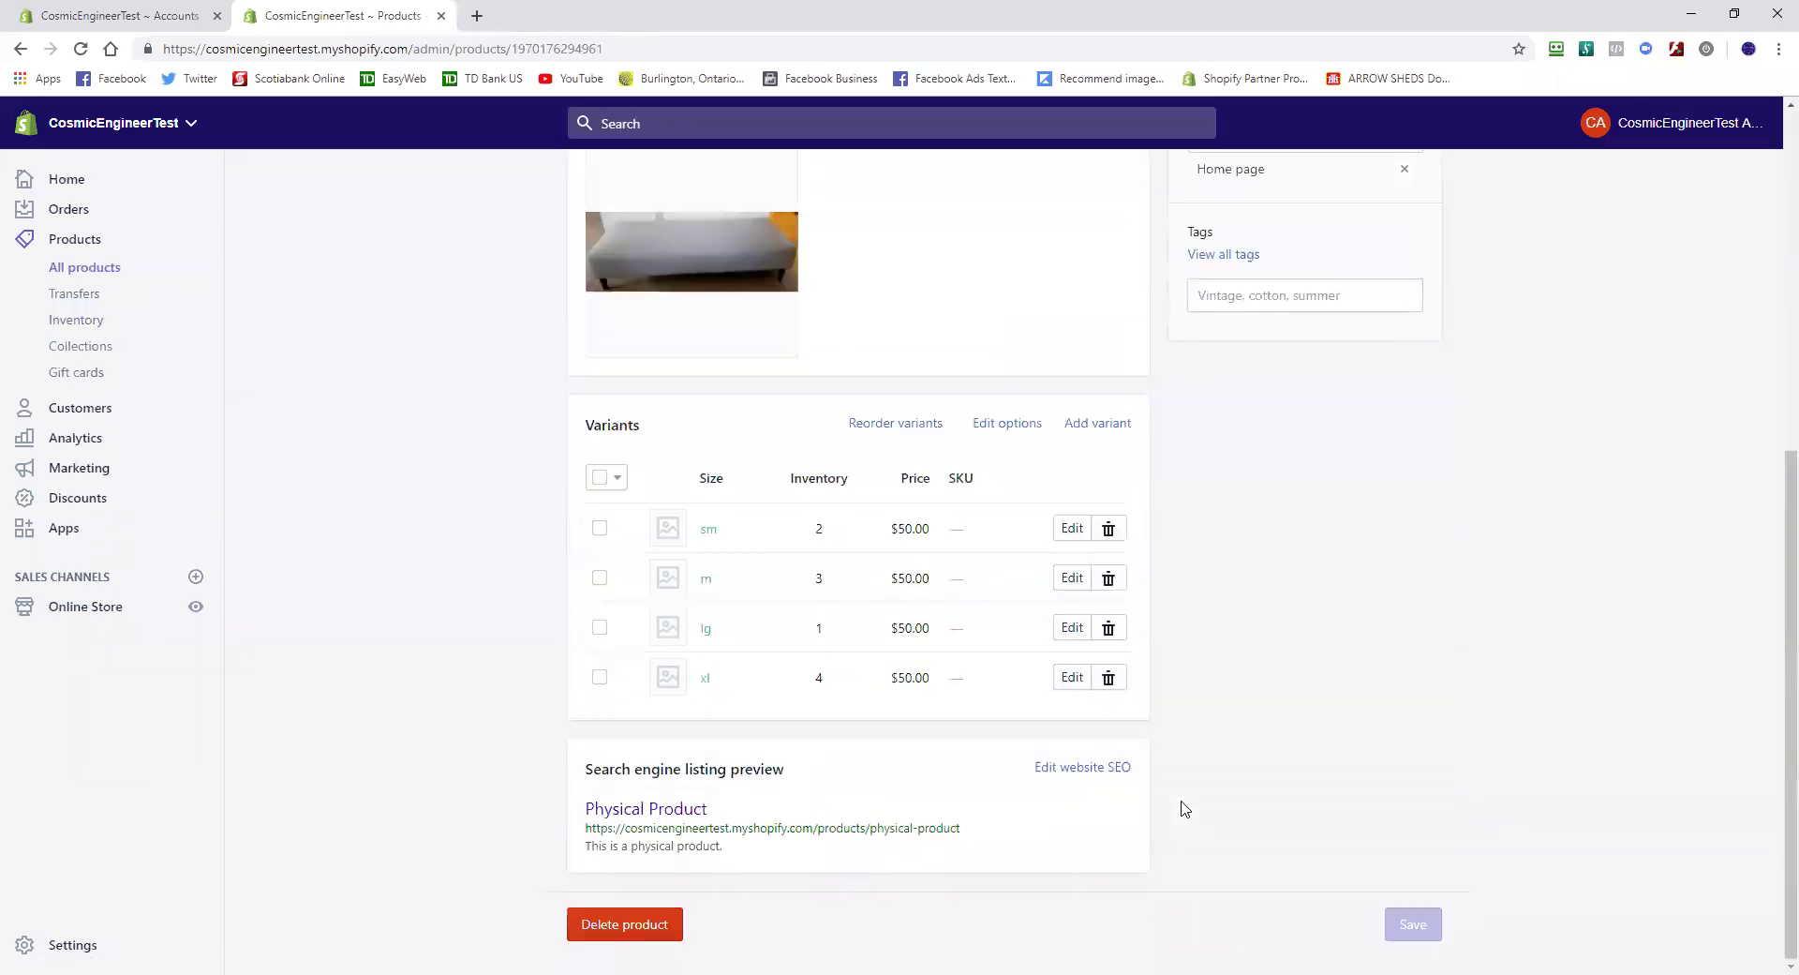
pyautogui.click(1072, 528)
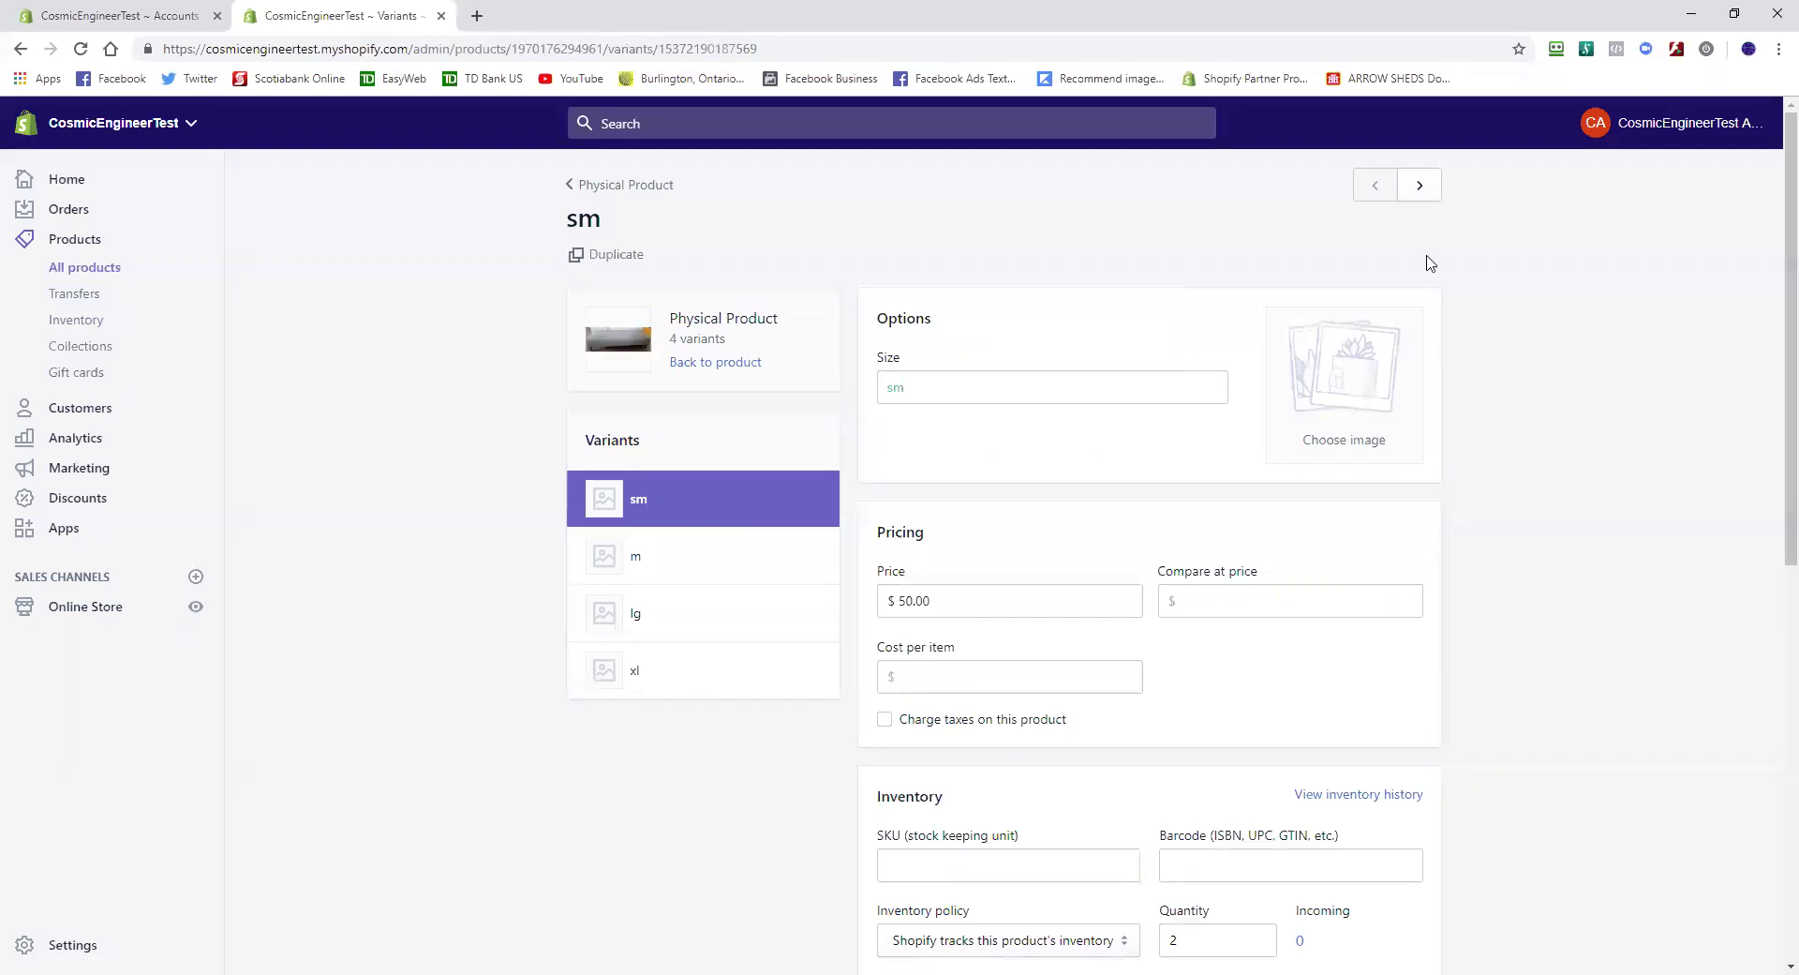
pyautogui.click(623, 188)
pyautogui.scroll(-6, 528, 837)
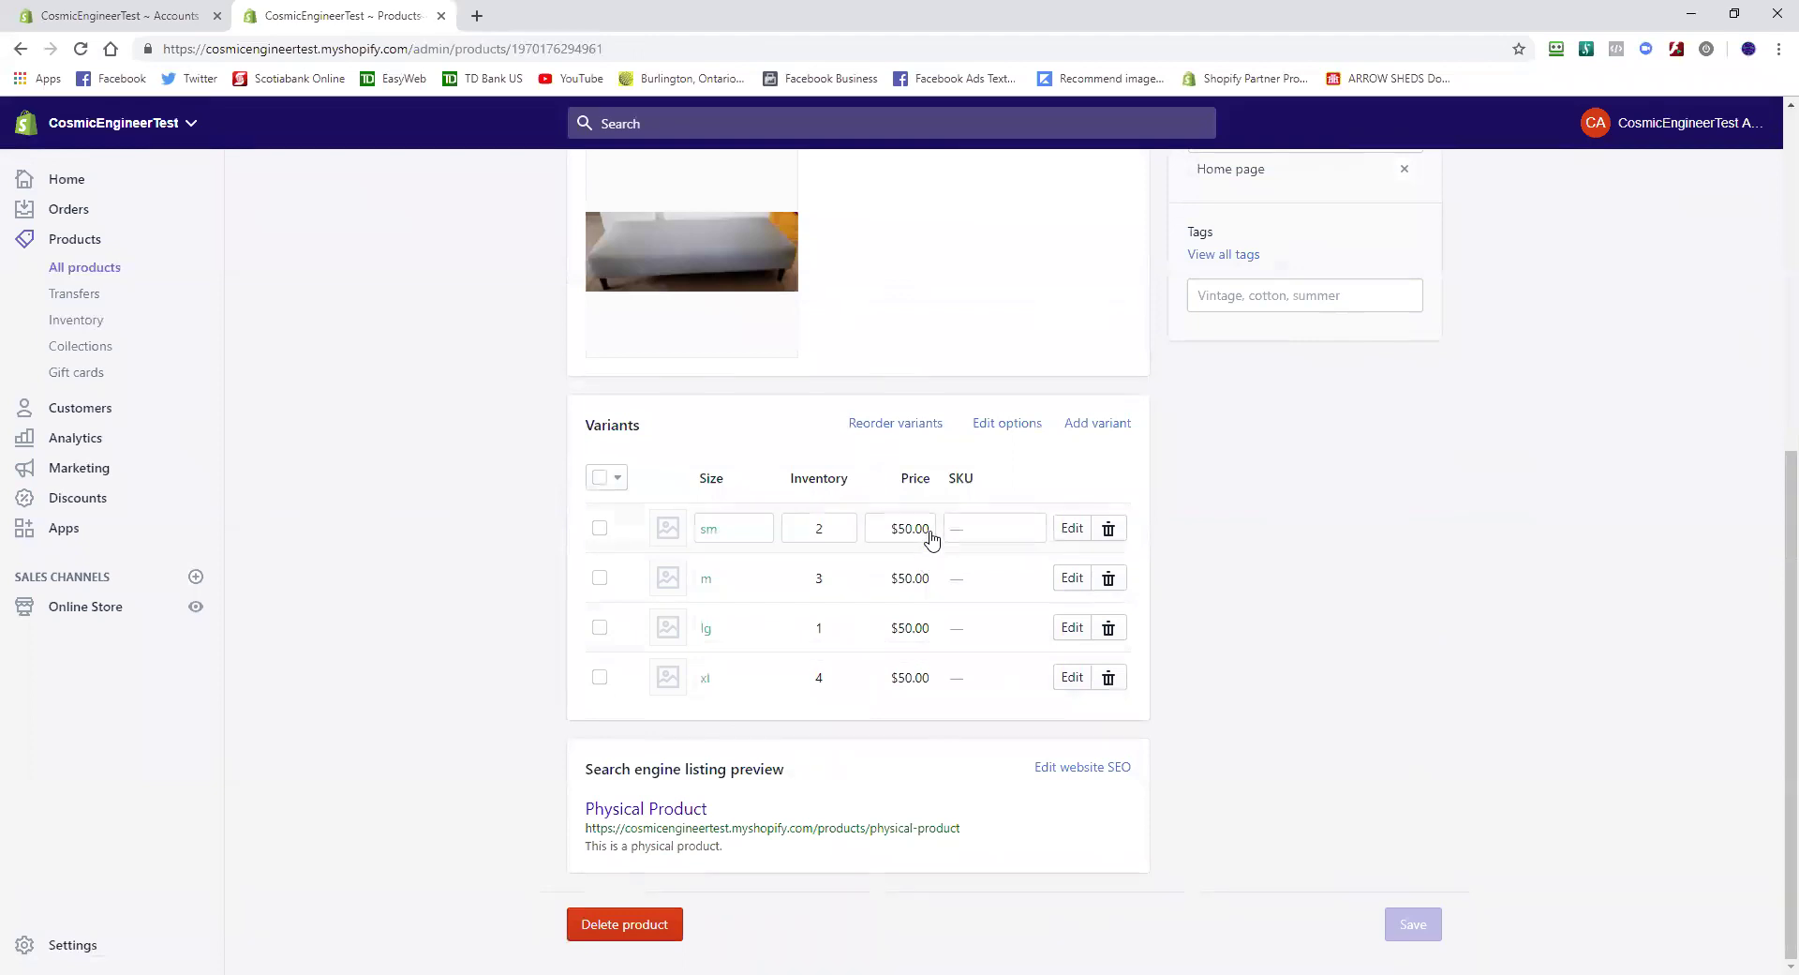
# Set the variant prices to $60.00 for m, $70.00 for lg and $80.00 for xl, and save the product
pyautogui.click(921, 578)
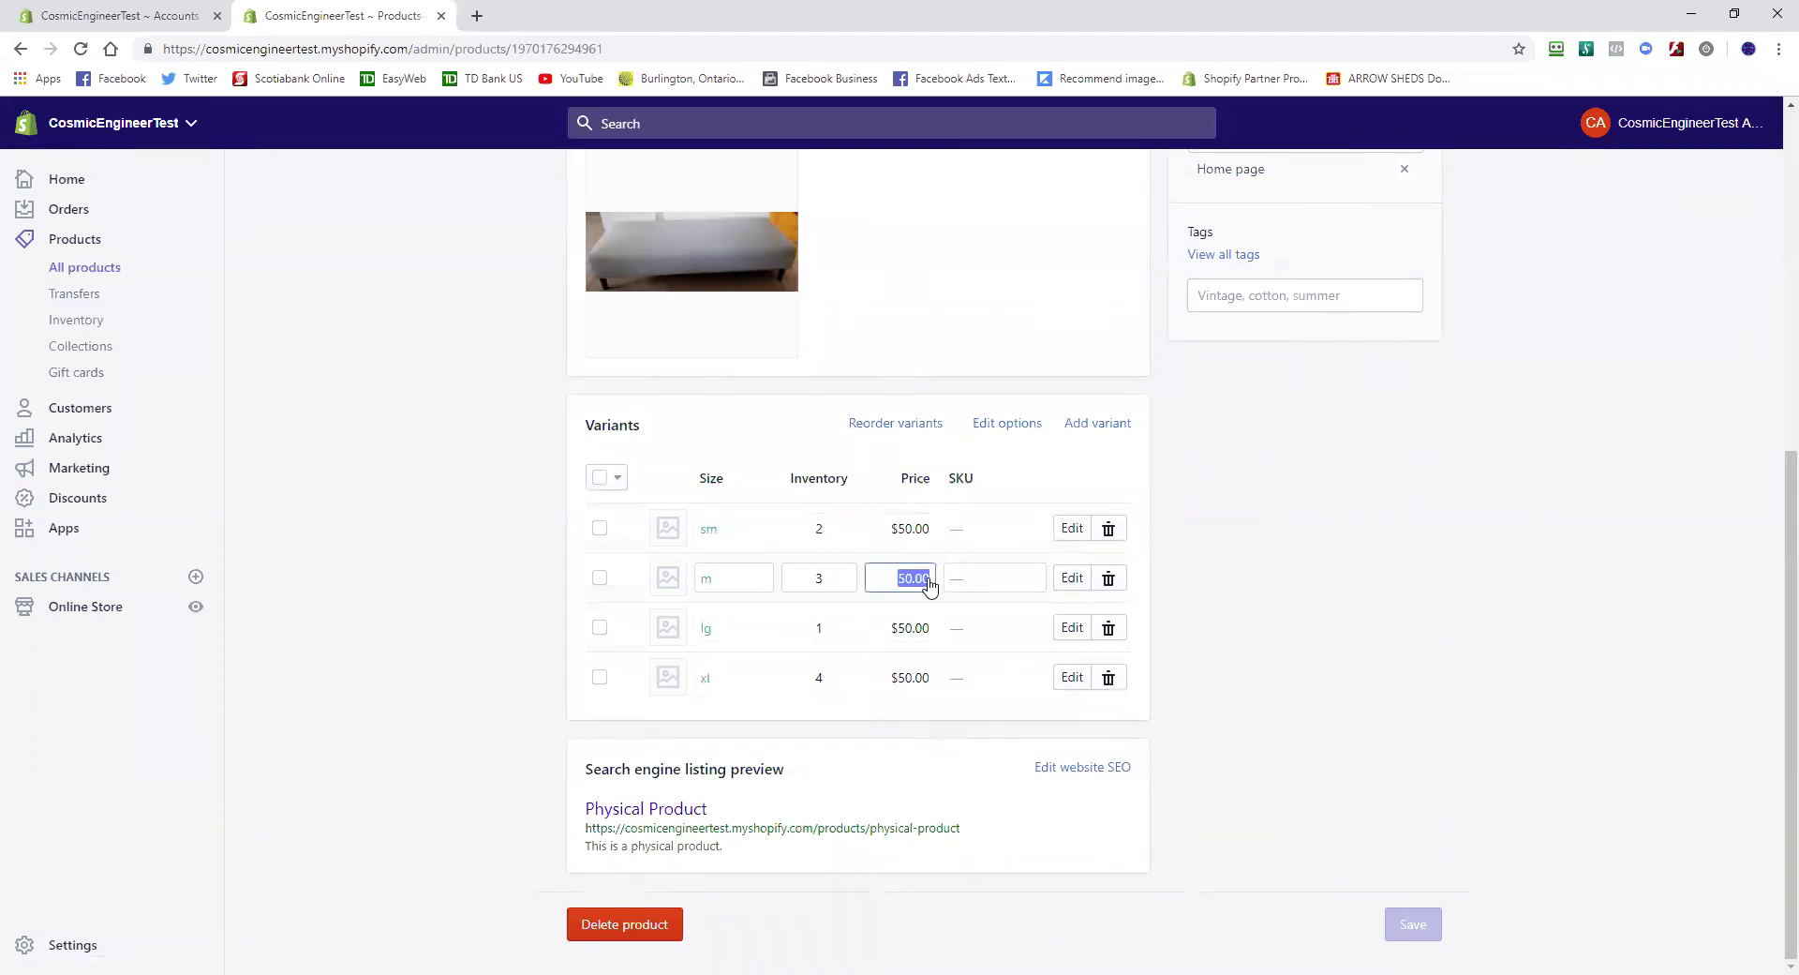
pyautogui.click(901, 579)
pyautogui.press('BackSpace')
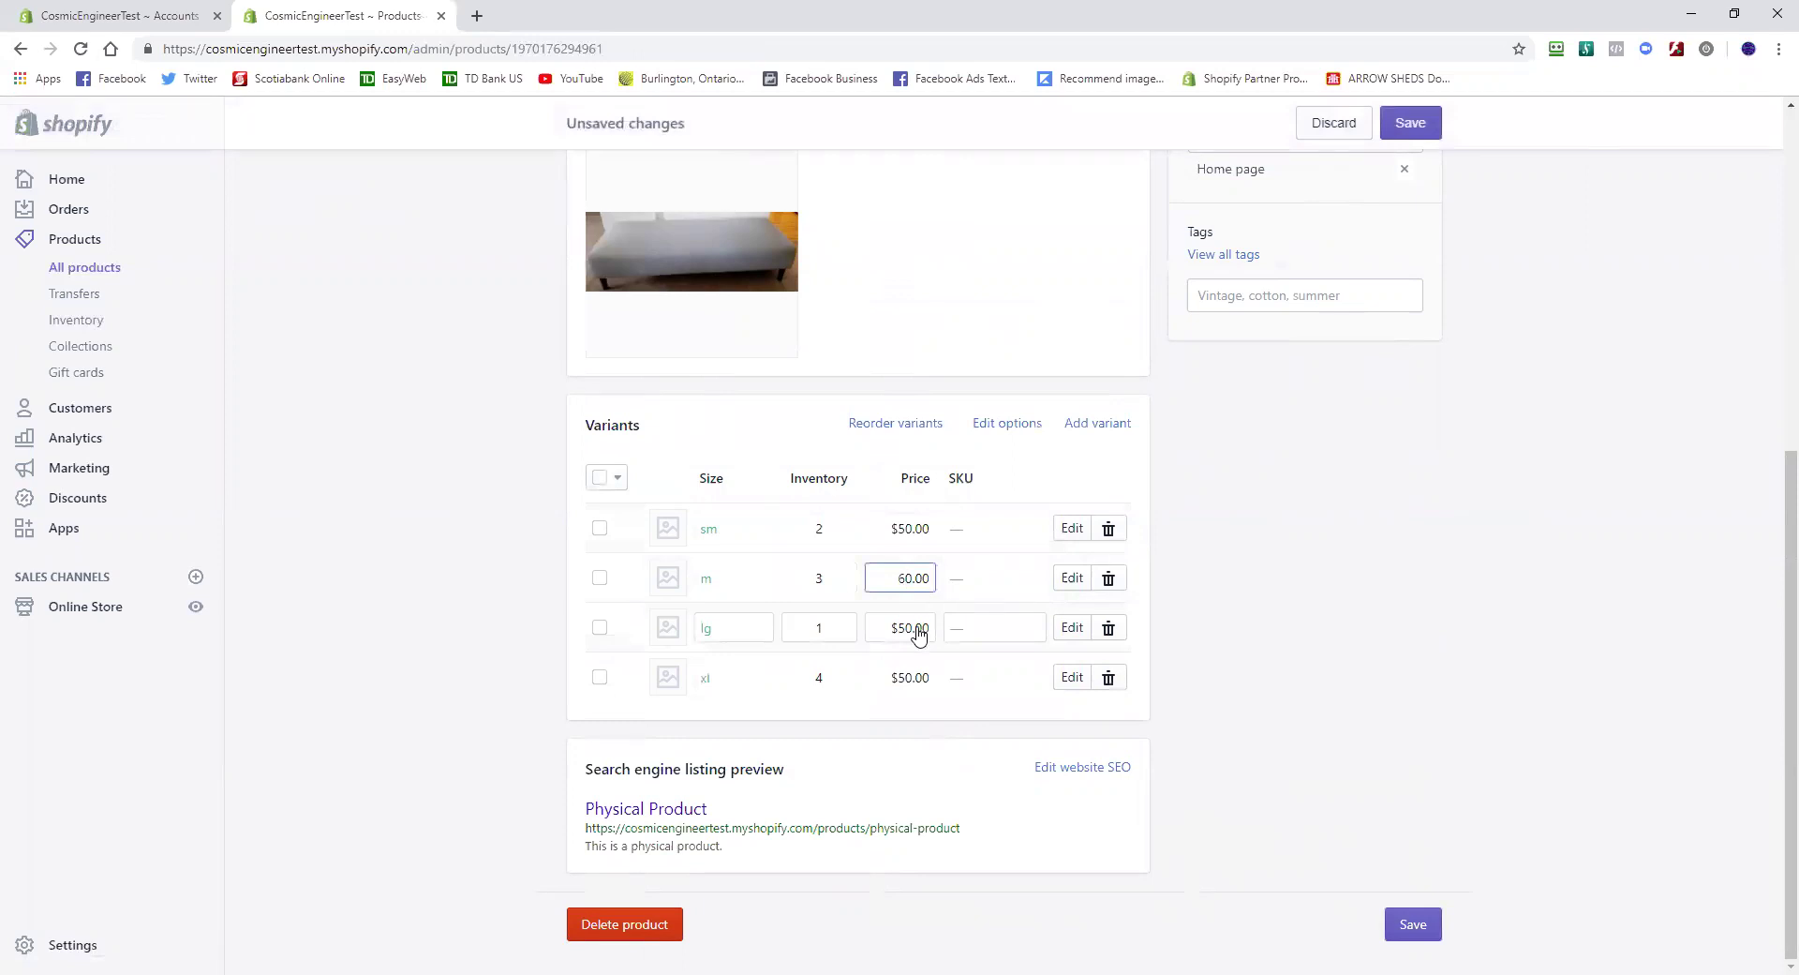
pyautogui.click(907, 633)
pyautogui.click(913, 634)
pyautogui.click(909, 681)
pyautogui.click(908, 683)
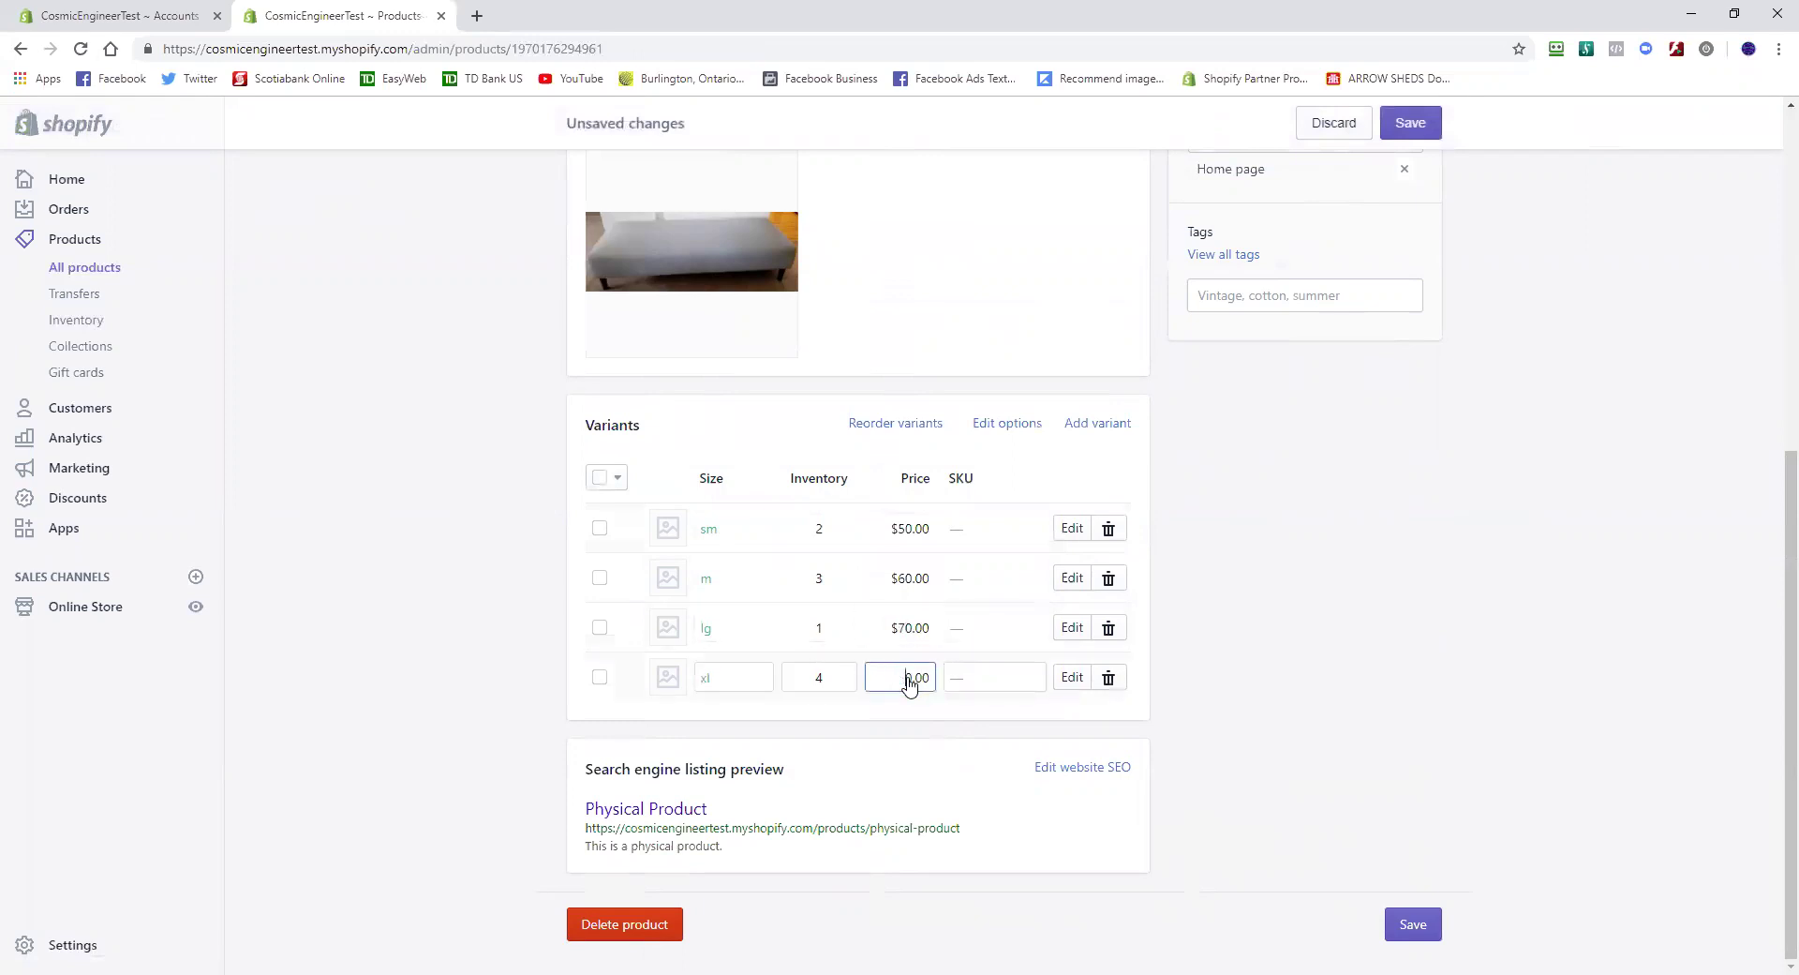
pyautogui.click(1410, 123)
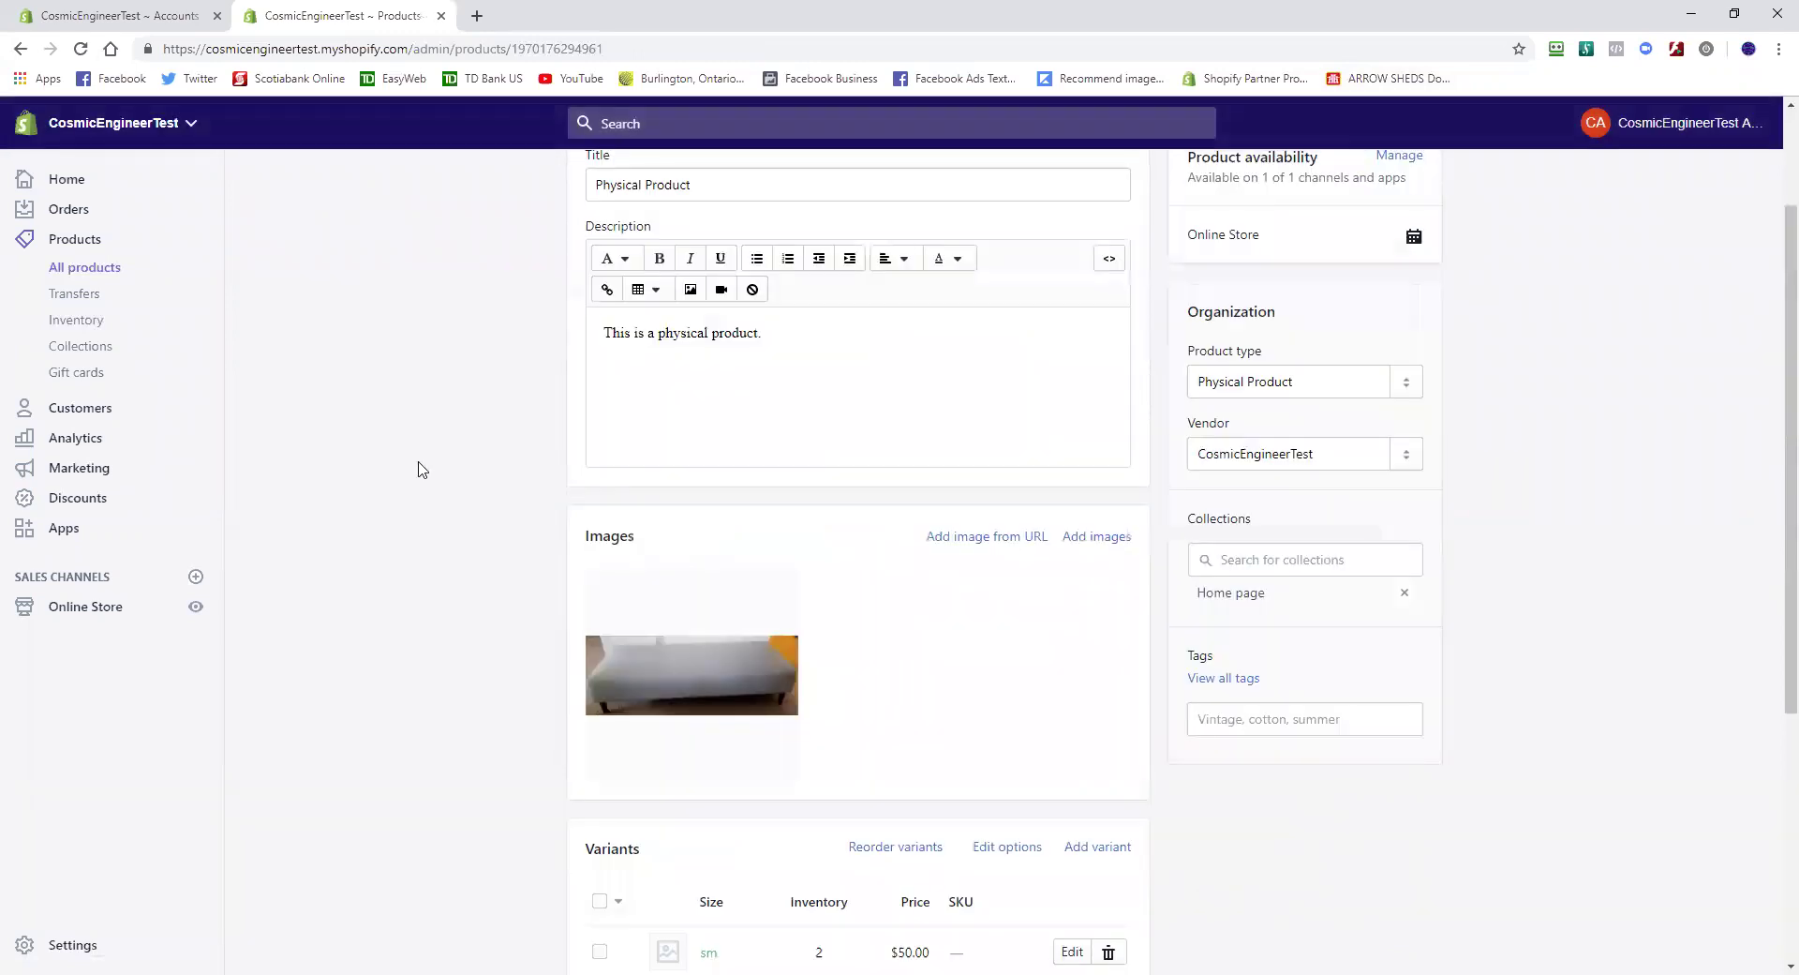
# Preview Physical Product on the storefront and select sizes m and xl to check their prices
pyautogui.click(695, 253)
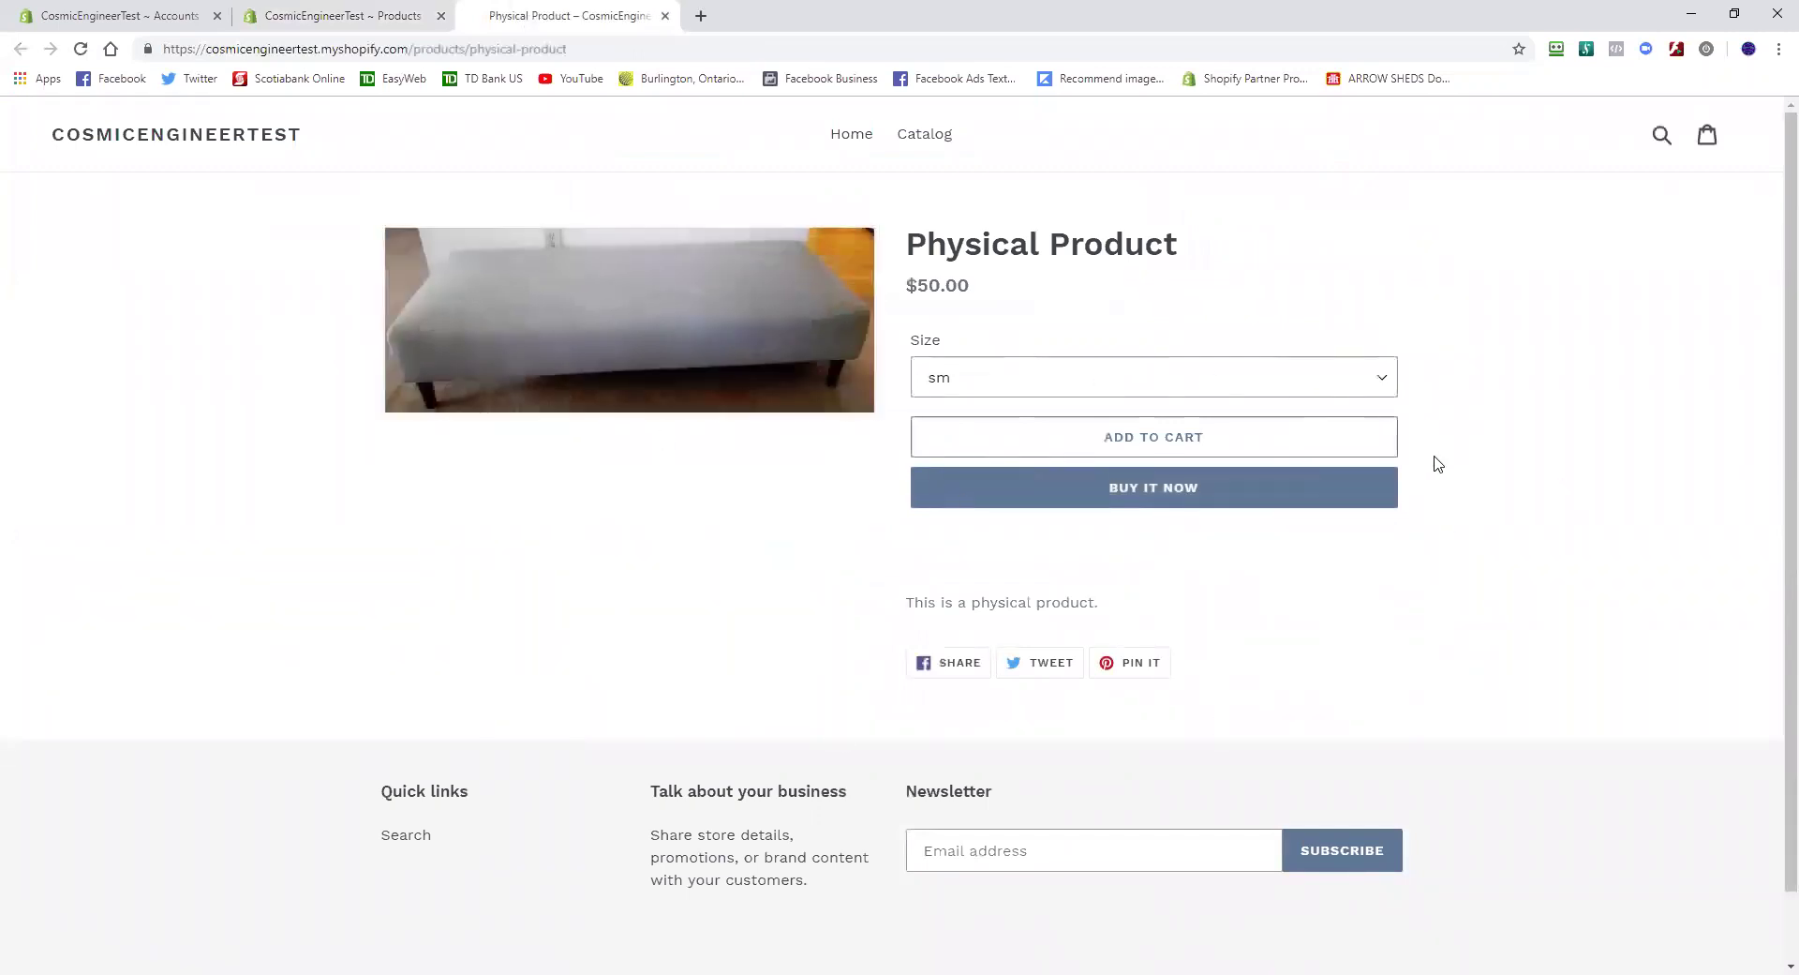
pyautogui.click(1381, 377)
pyautogui.click(1303, 442)
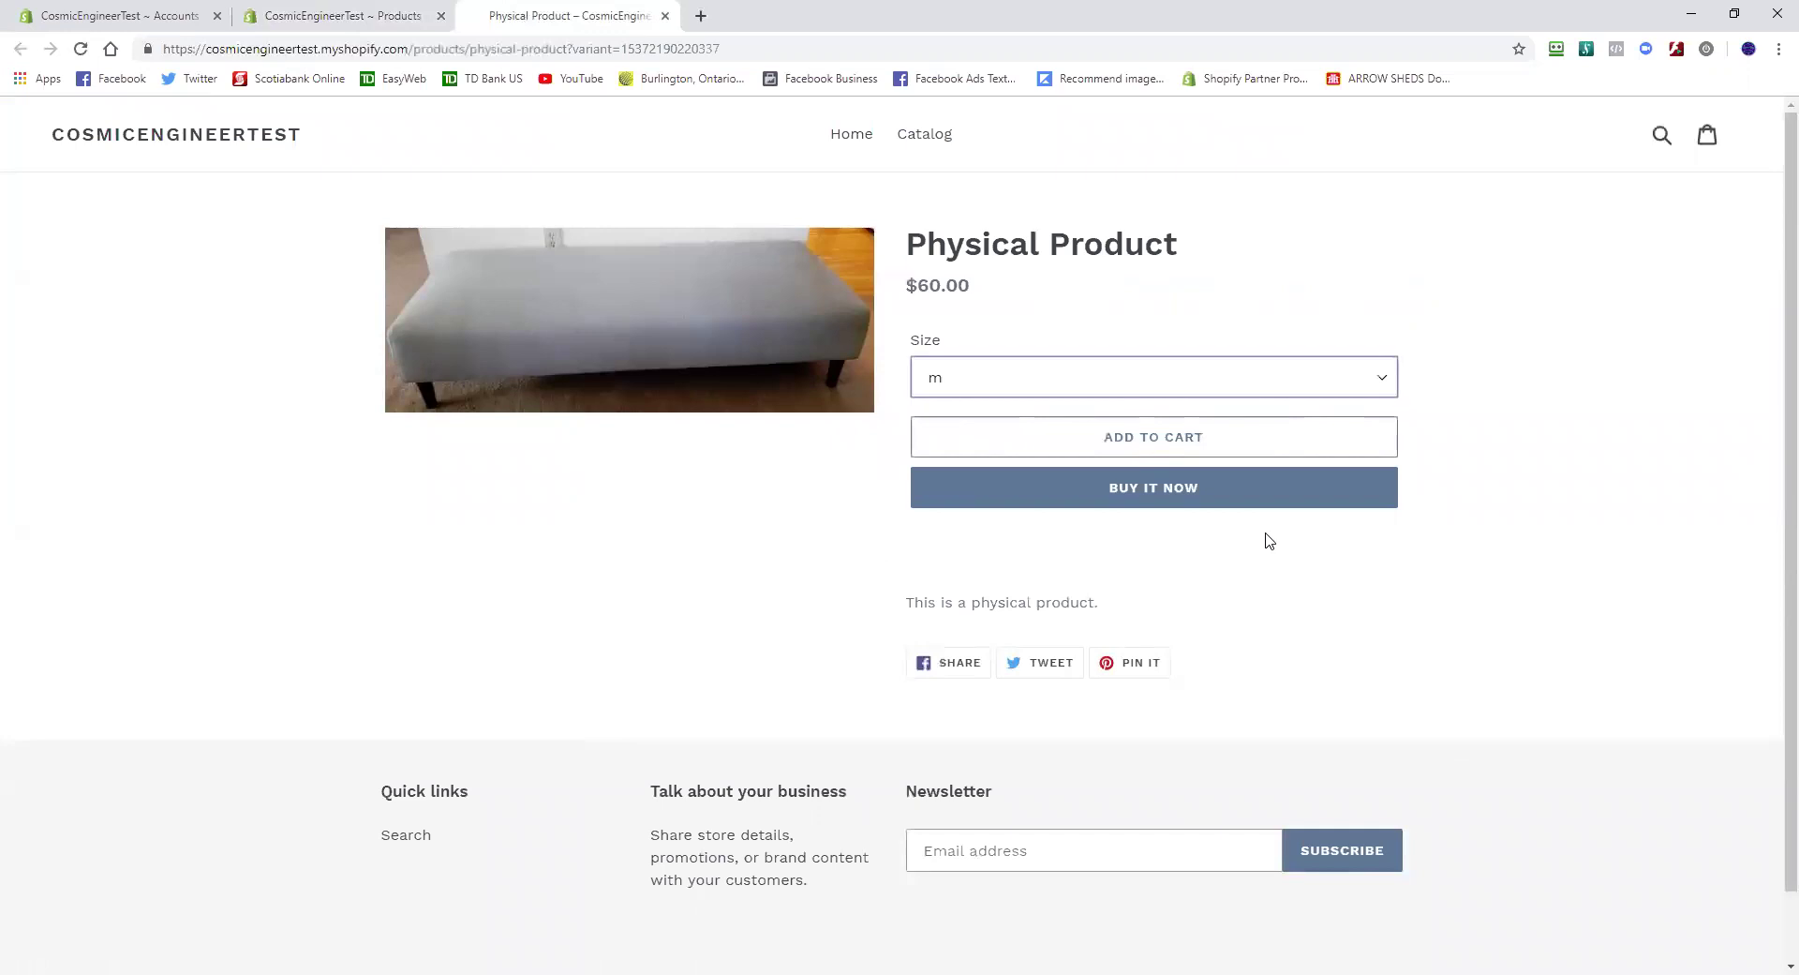
pyautogui.click(1383, 380)
pyautogui.click(1229, 497)
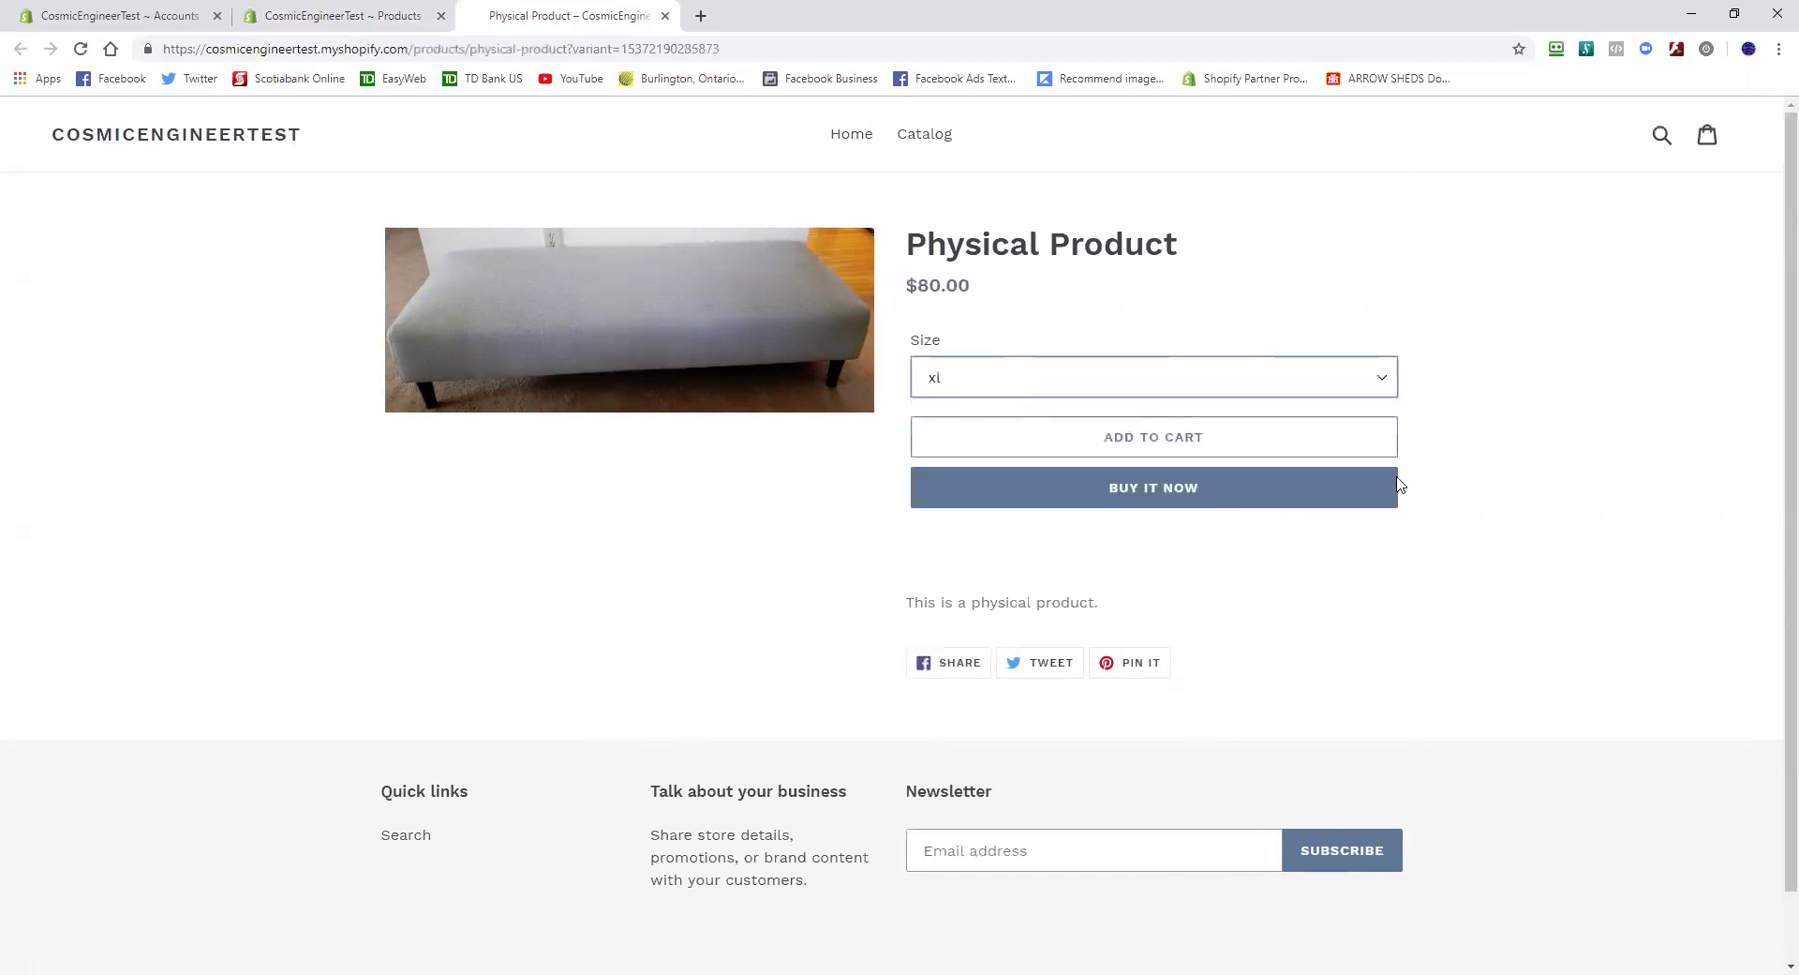